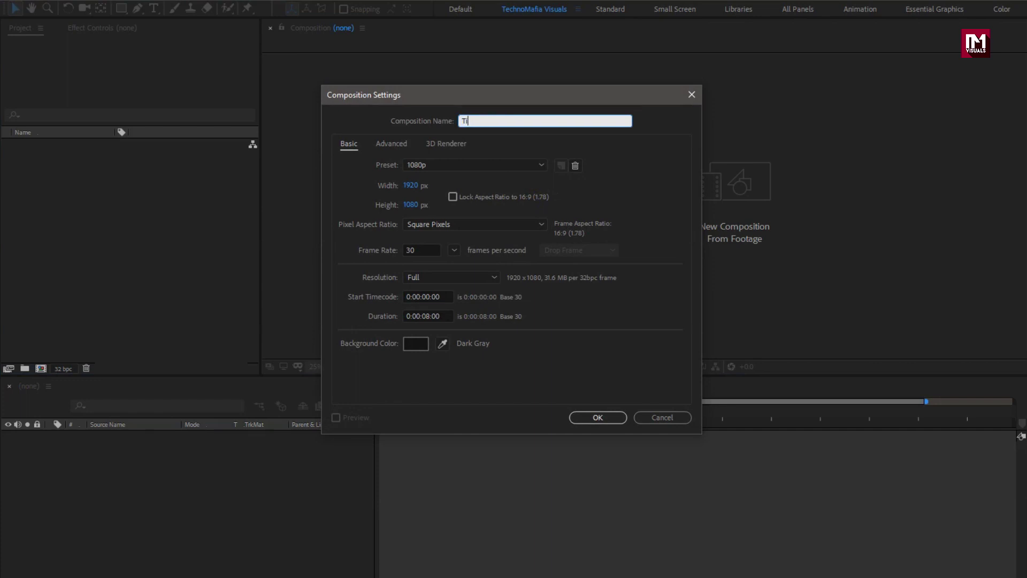
Name the new composition Title_11, set its duration to 0:00:04:00 and create it
text(tle_)
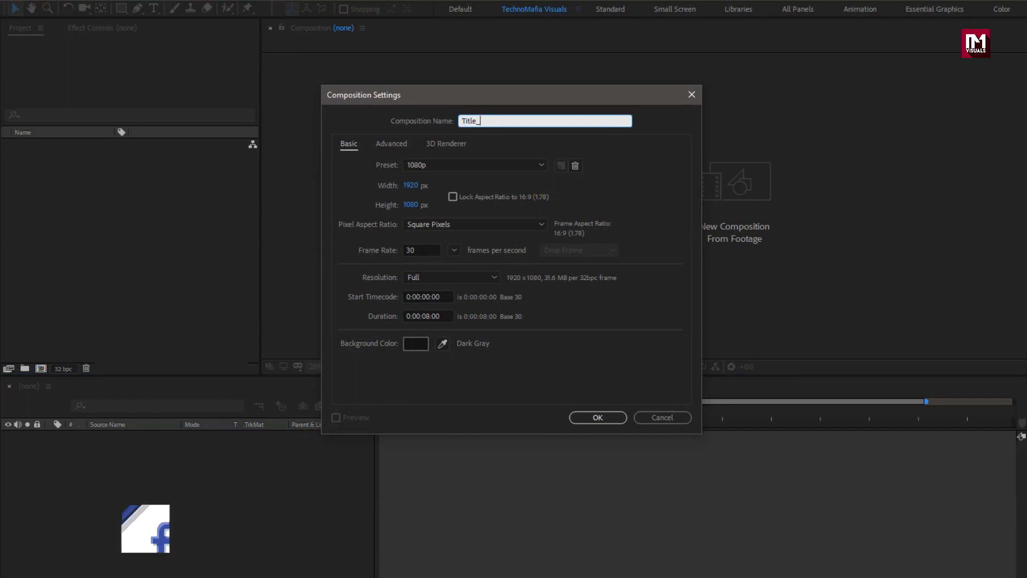
text(11)
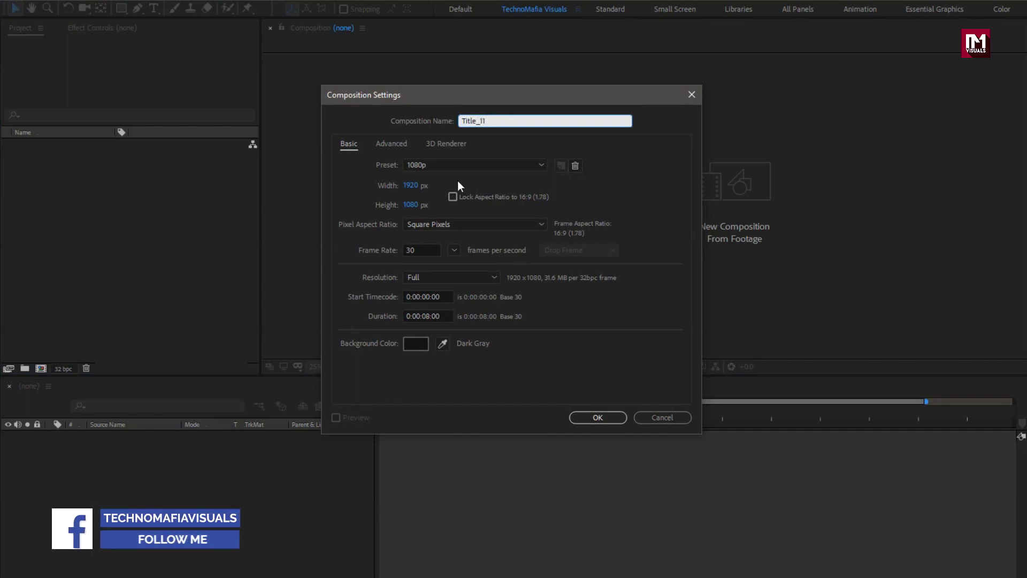
click(427, 320)
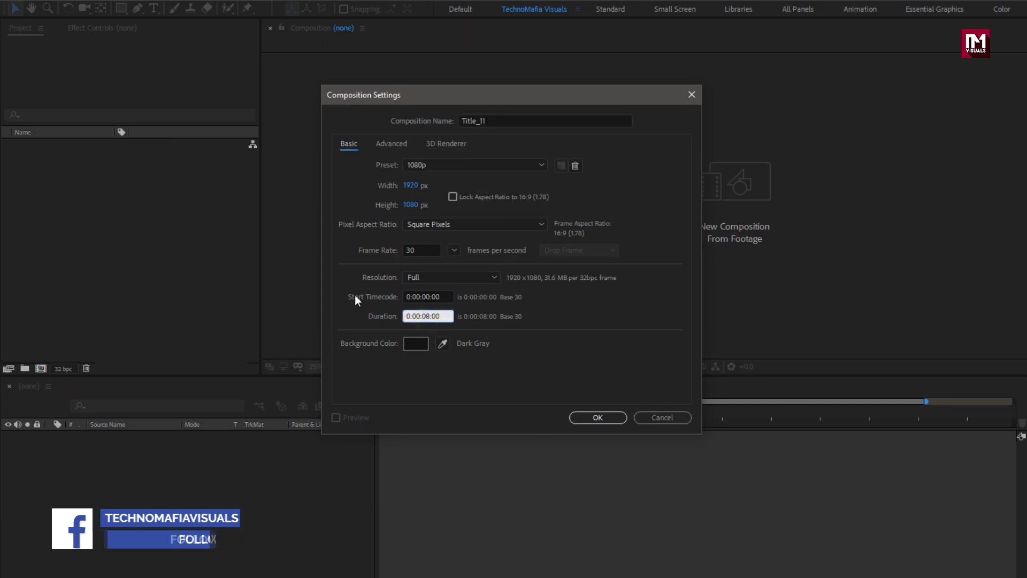
key(BackSpace)
text(4)
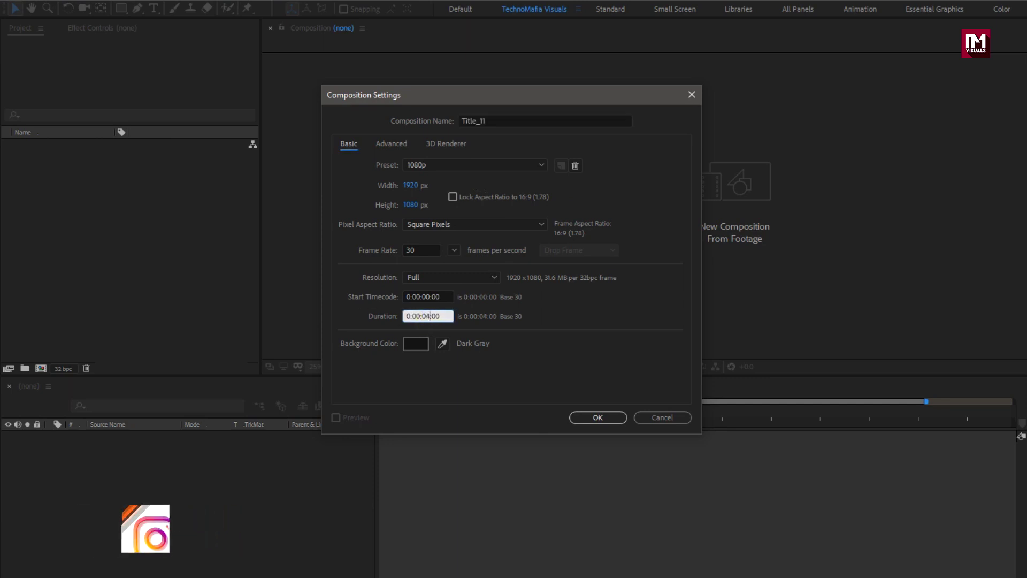
click(579, 415)
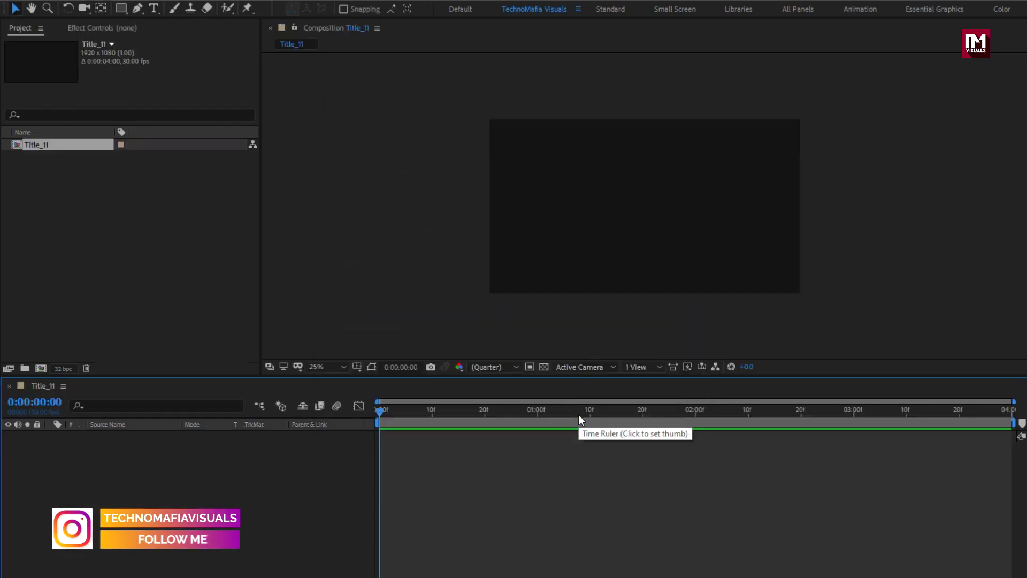
Fit the composition in the viewer and set the Pen tool to no fill with a solid color stroke
click(330, 366)
click(332, 395)
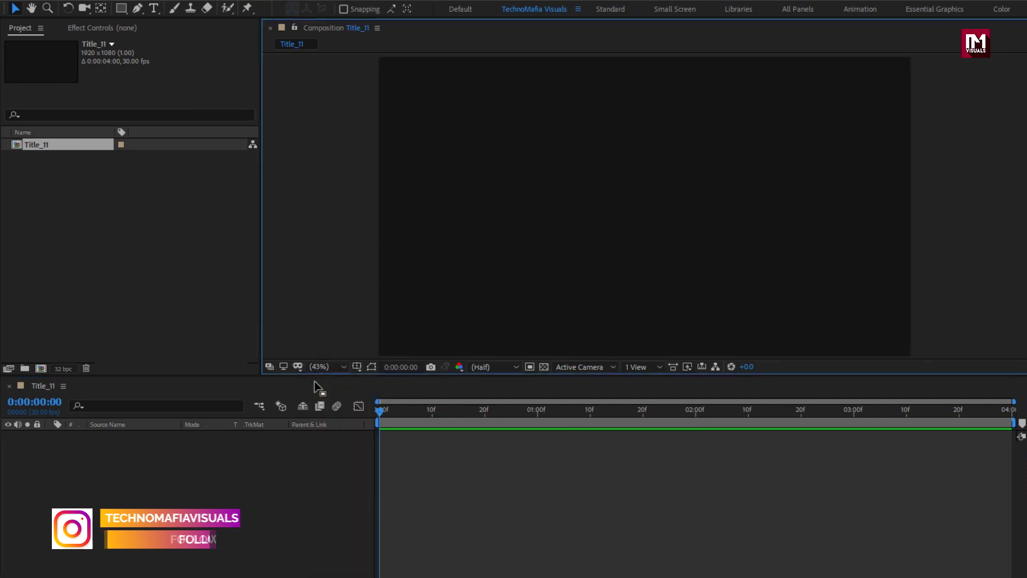
click(137, 8)
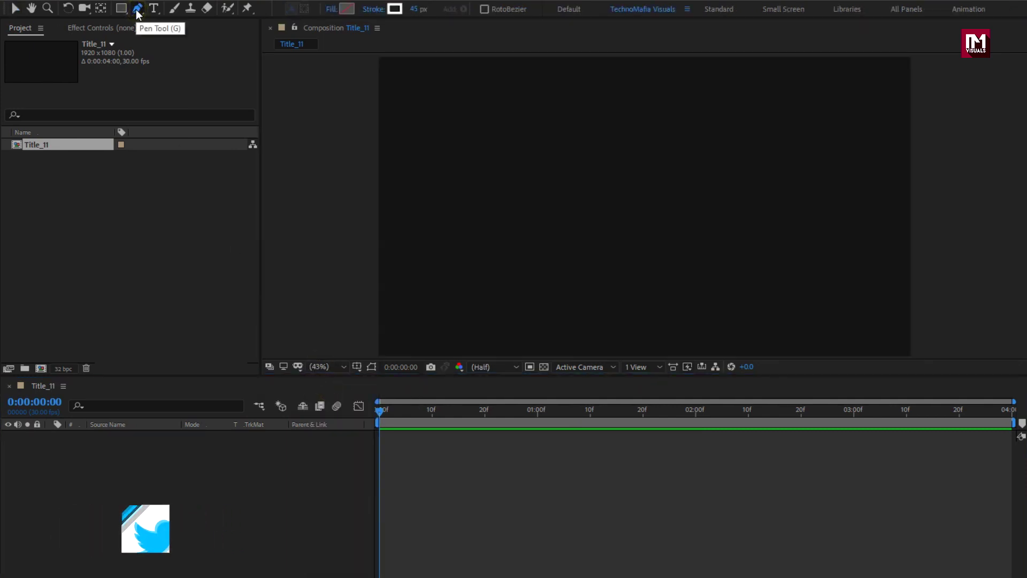
click(332, 9)
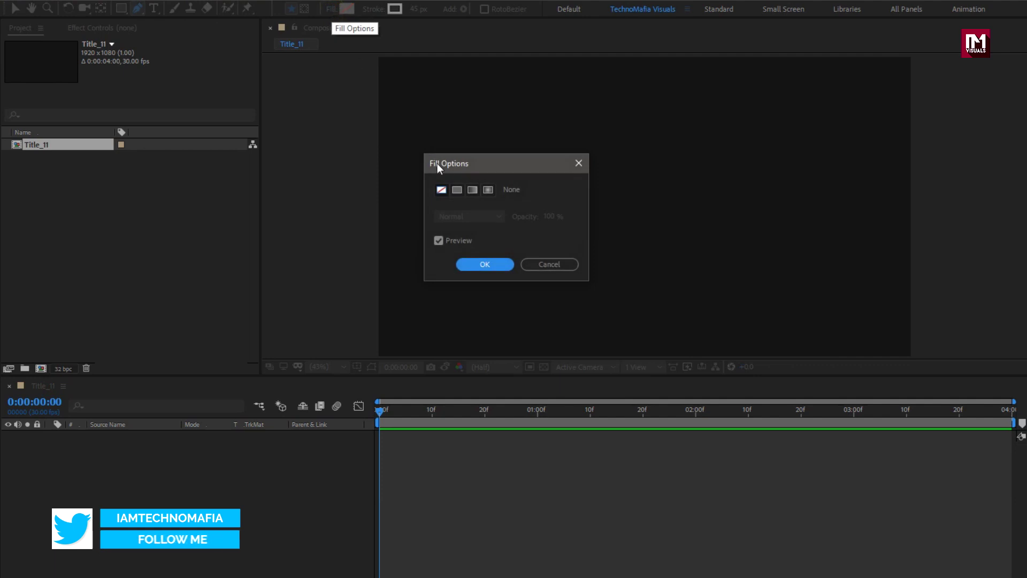
click(440, 191)
click(478, 264)
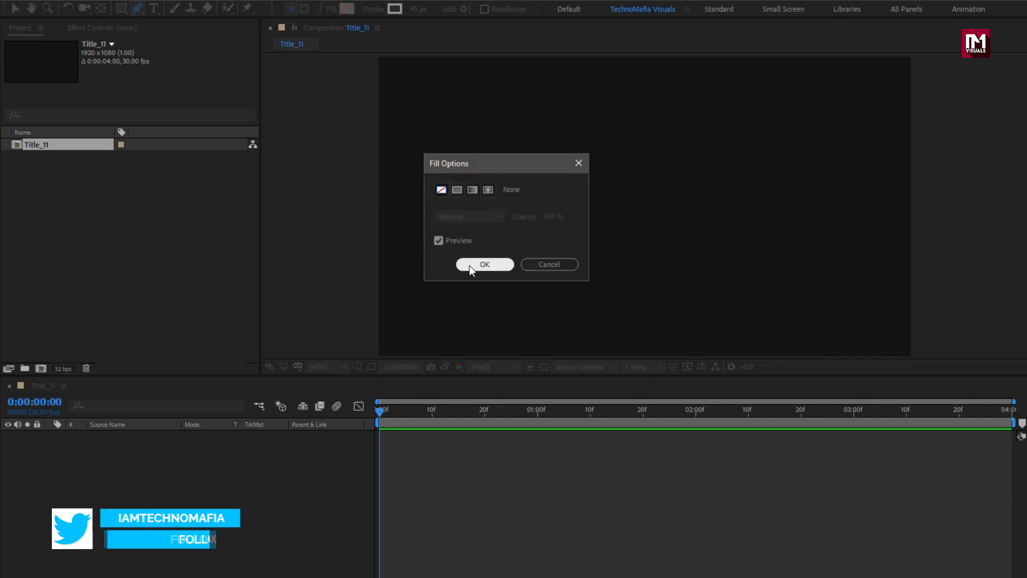
click(373, 9)
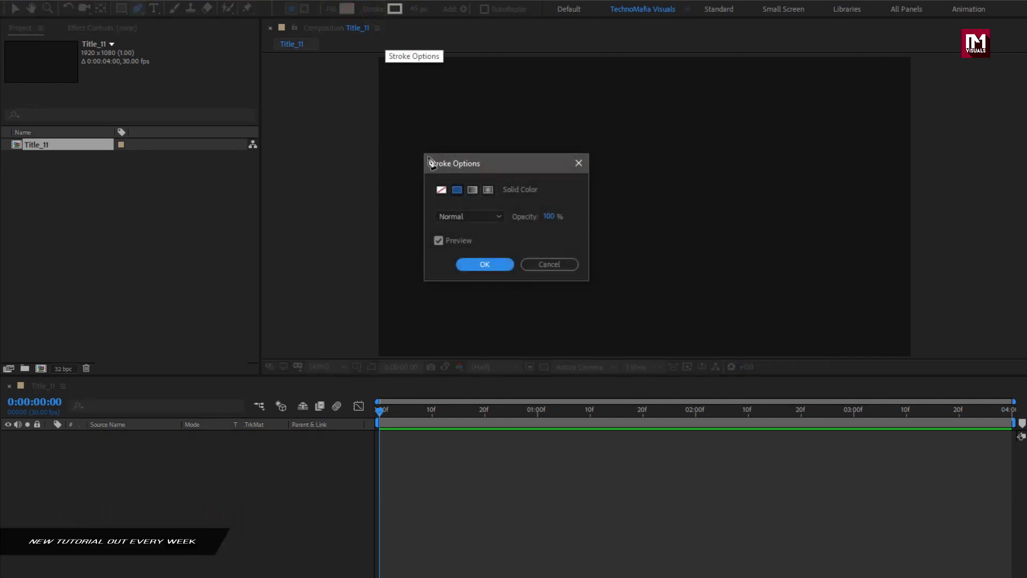
click(456, 190)
click(471, 262)
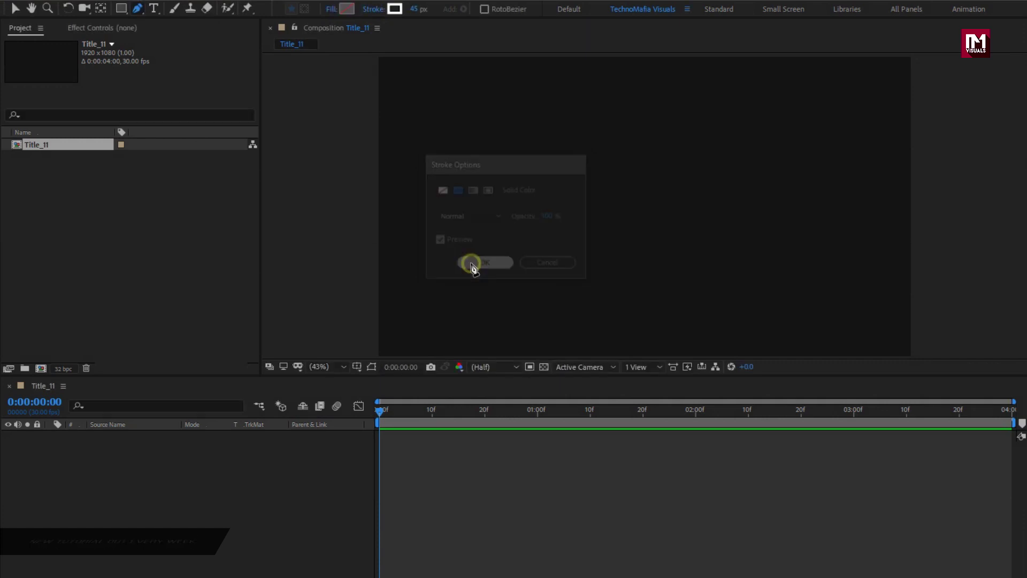
Draw a straight horizontal line across the middle of the composition with the Pen tool and set its stroke width to 30 px
click(480, 216)
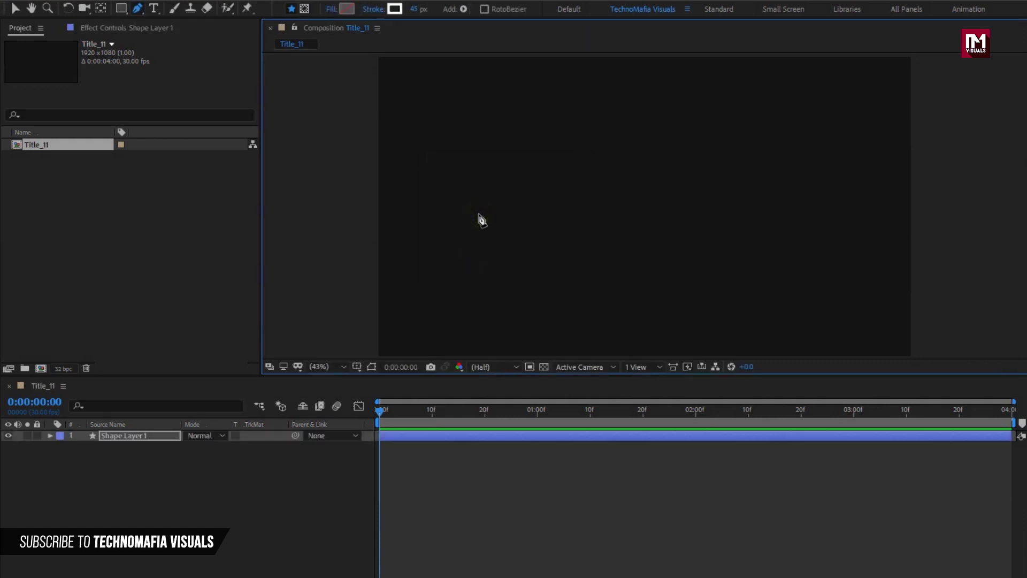
click(770, 214)
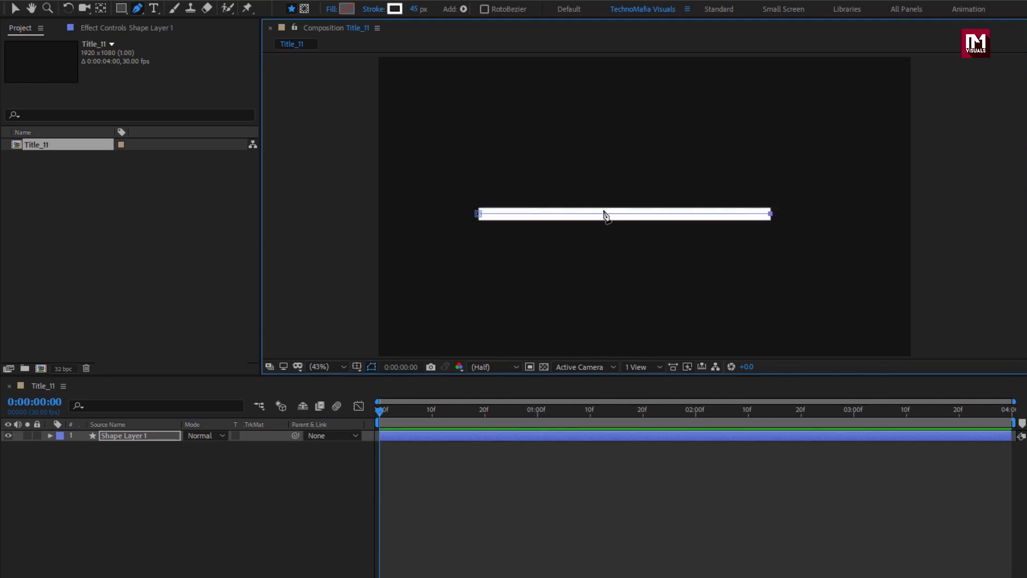
key(v)
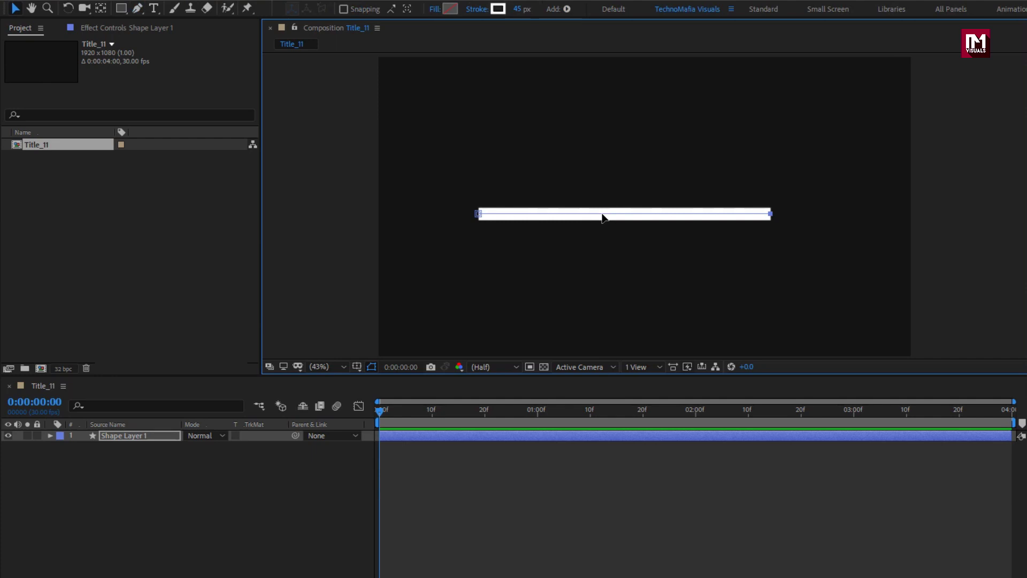
mouse_move(517, 10)
mouse_down()
mouse_move(497, 10)
mouse_move(507, 11)
mouse_up()
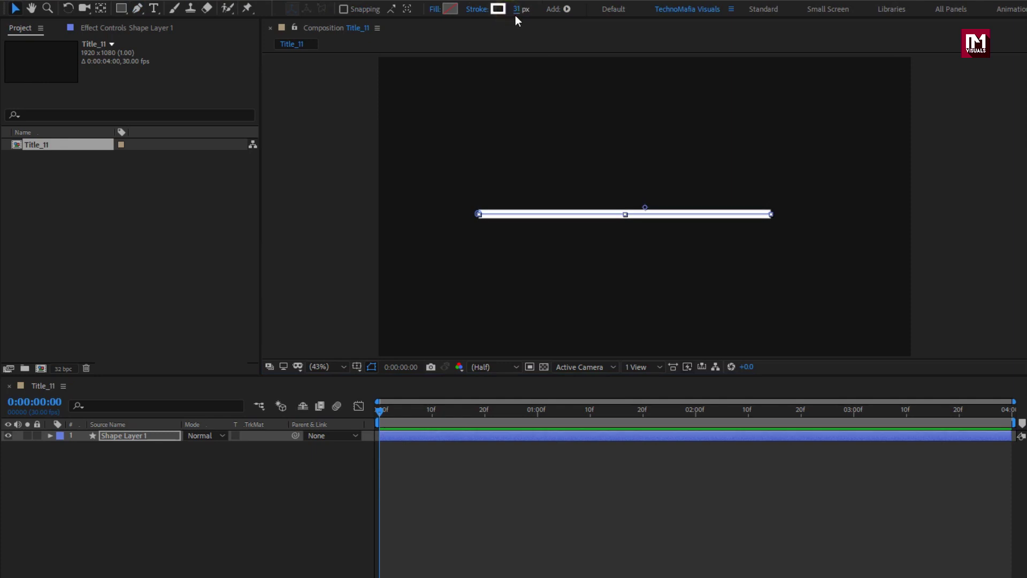
click(513, 10)
text(30)
key(Return)
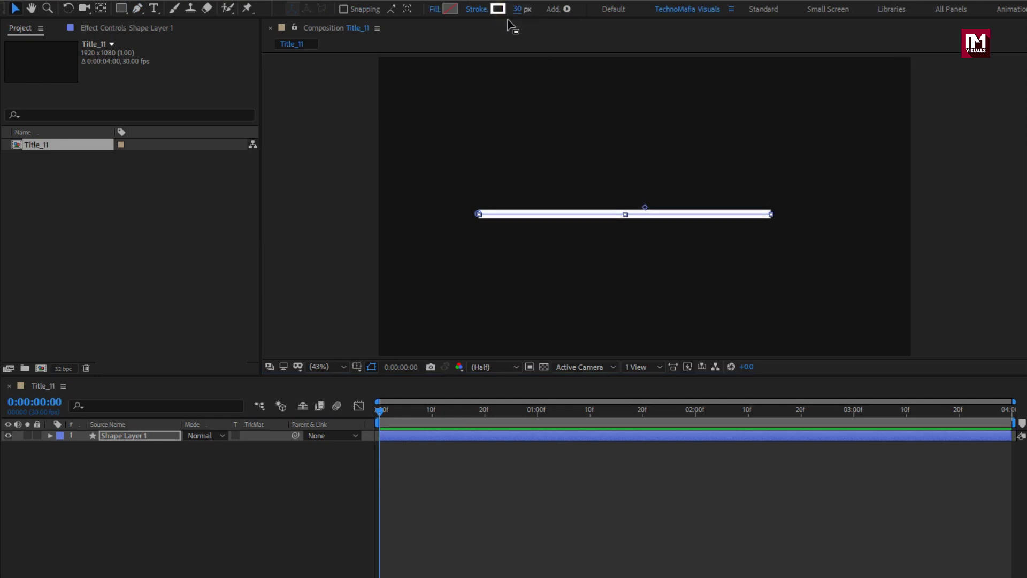
Add Trim Paths to the line's shape layer
scroll(606, 230, up, 1)
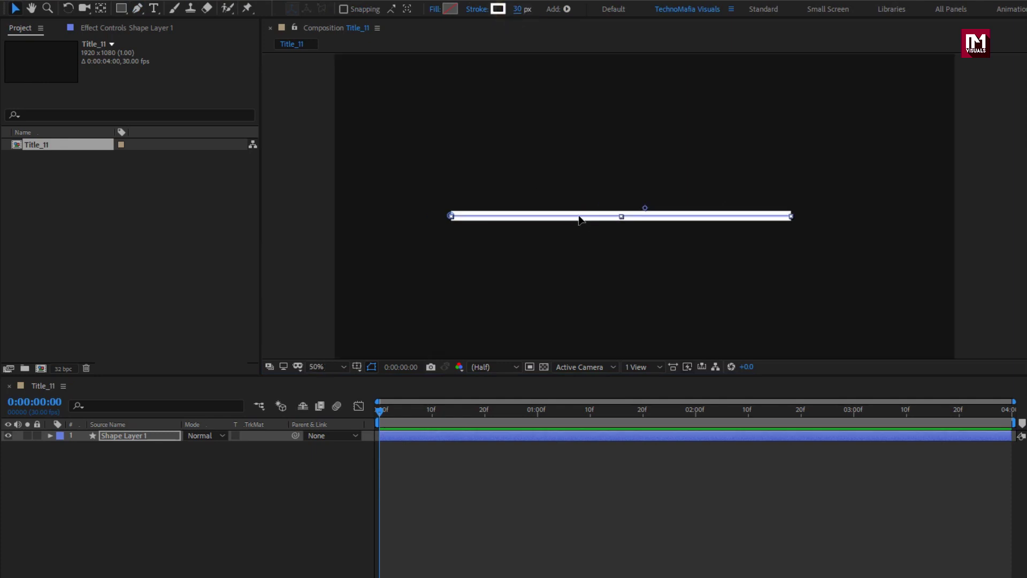
click(579, 218)
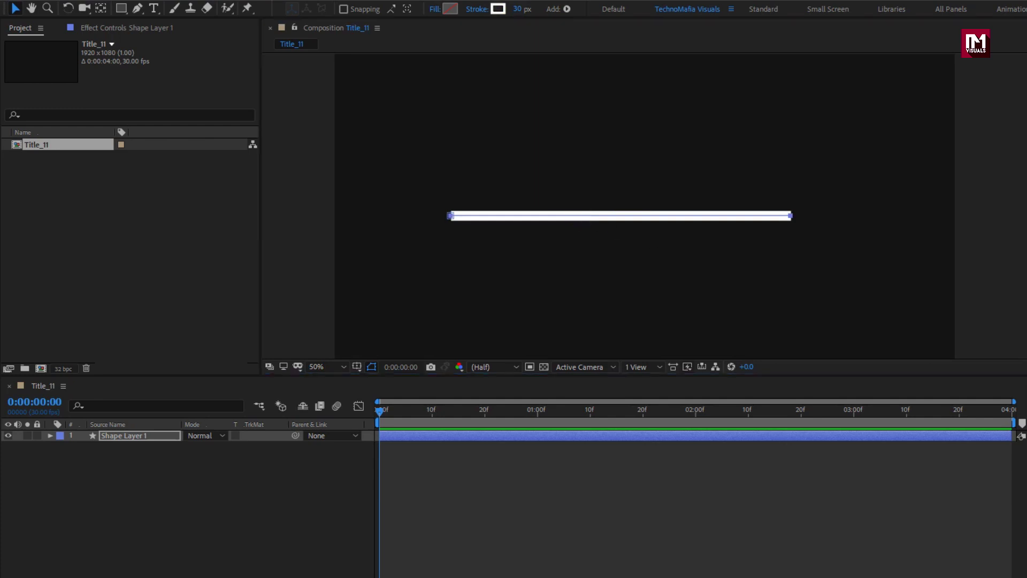
click(133, 433)
click(49, 370)
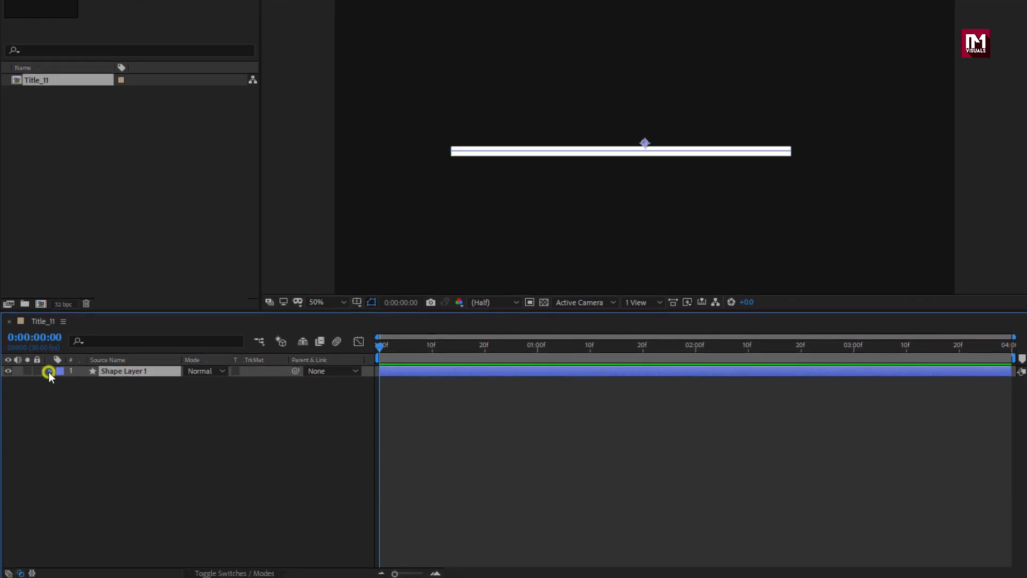
click(282, 382)
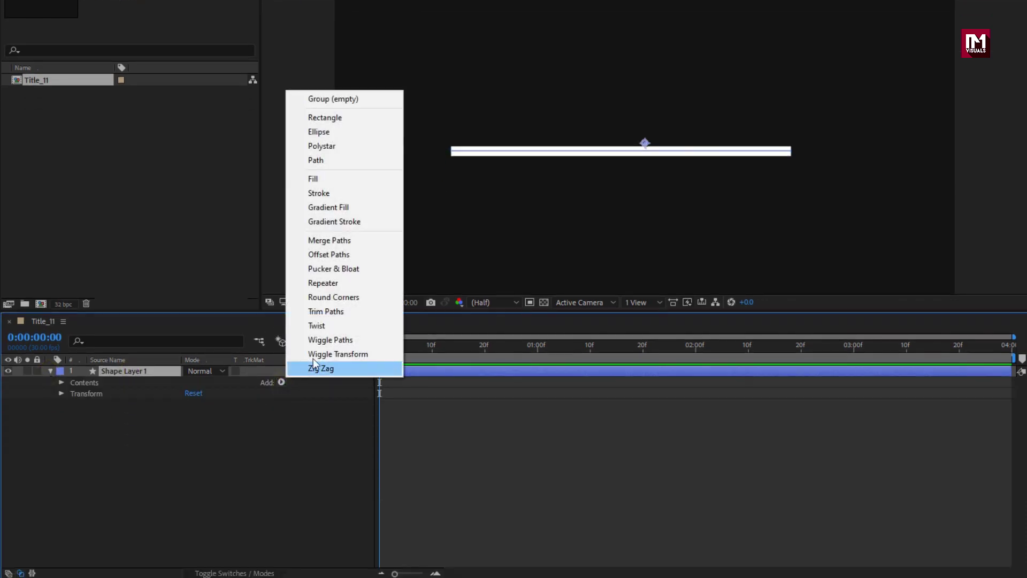
click(316, 309)
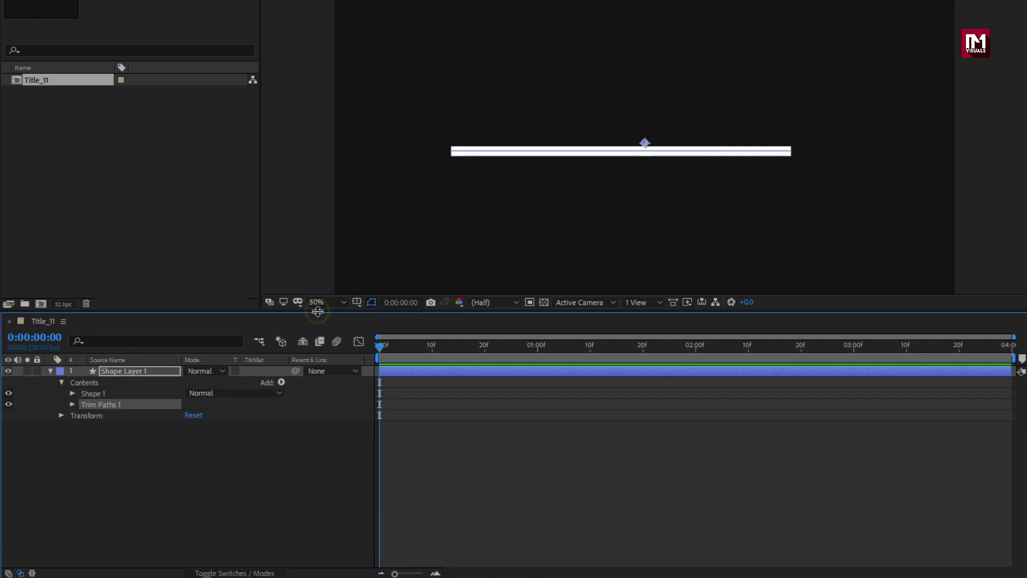
Keyframe the Trim Paths Start and End at 0:00:00:00, with both values set to 50%
click(73, 404)
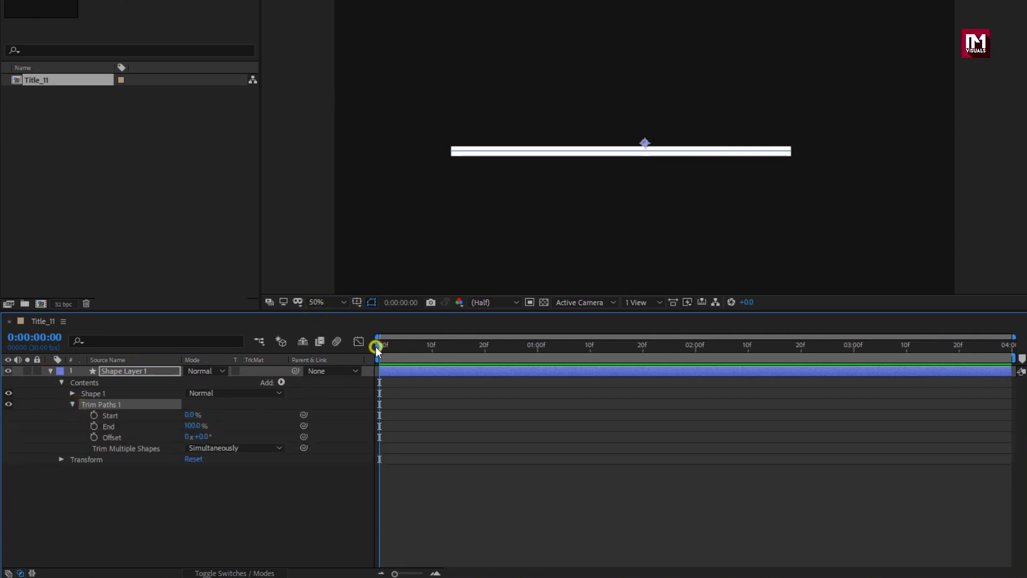
click(94, 415)
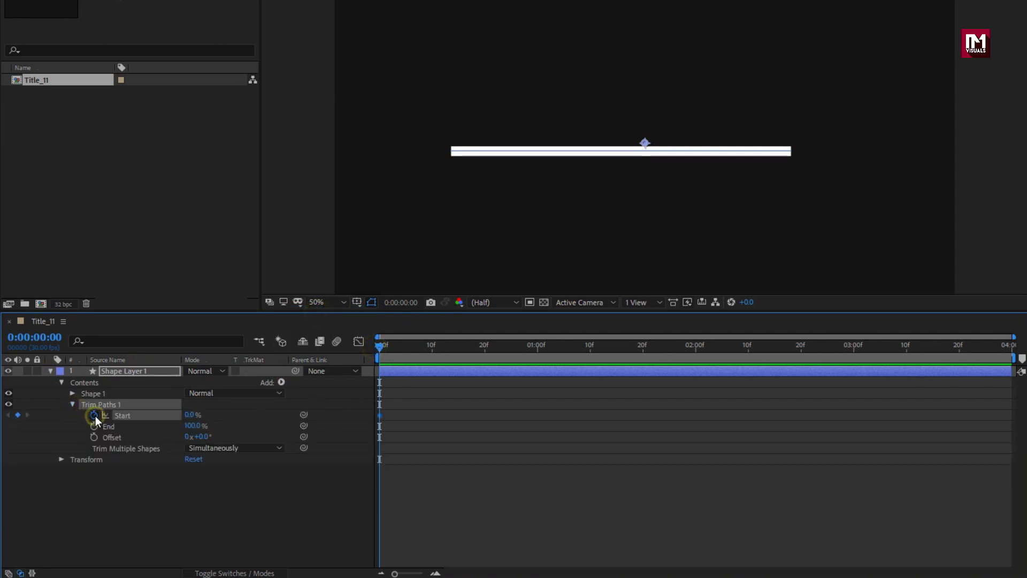
click(94, 426)
click(188, 415)
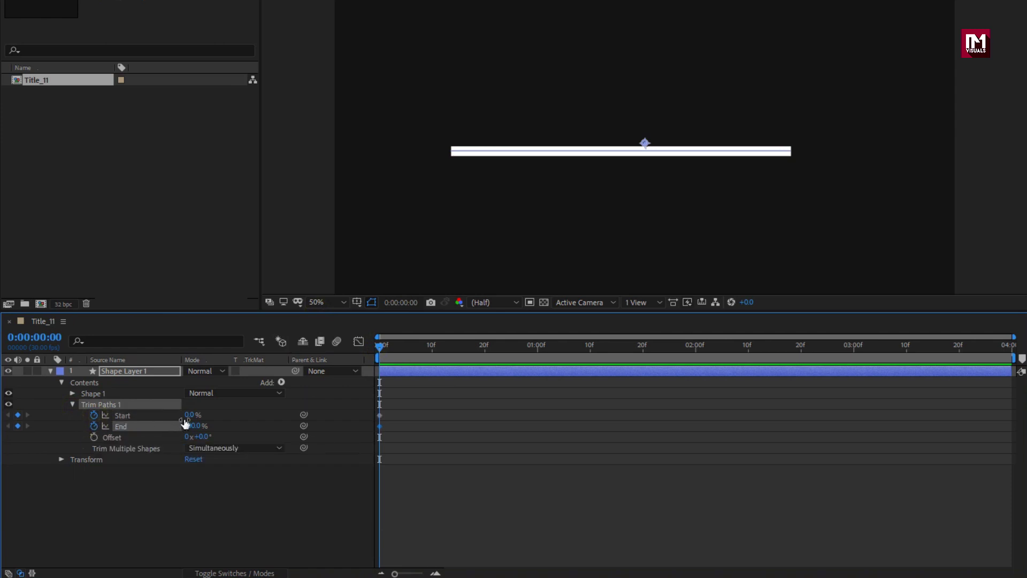
text(50)
key(Return)
click(190, 426)
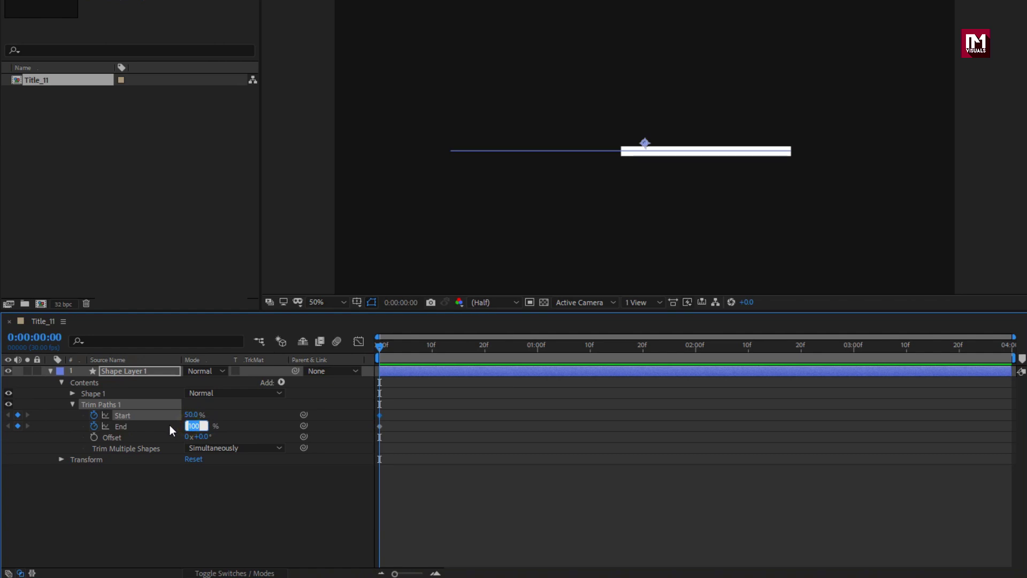
text(50)
key(Return)
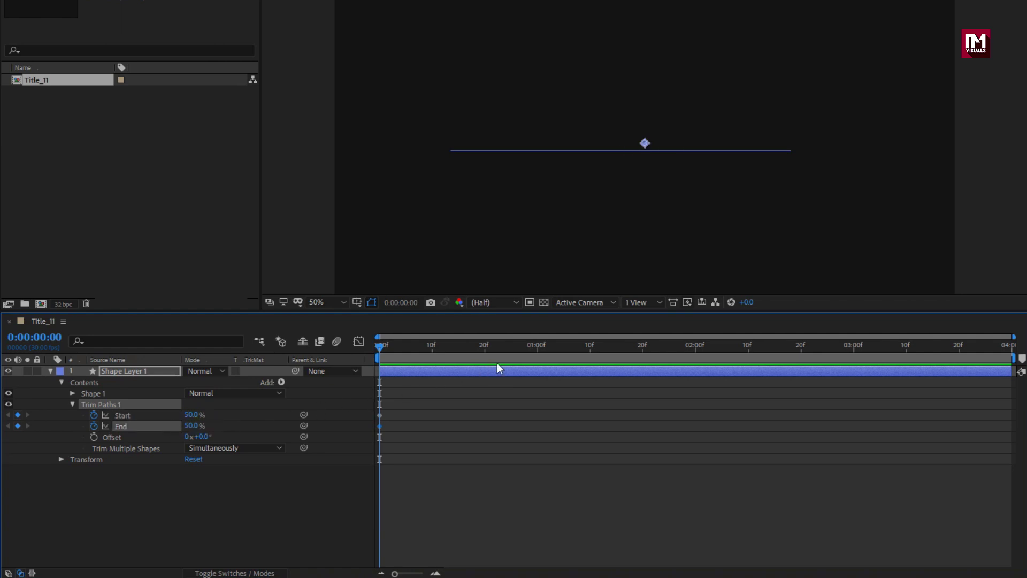
At 0:00:01:00, keyframe the Trim Paths Start at 0% and End at 100%
click(537, 352)
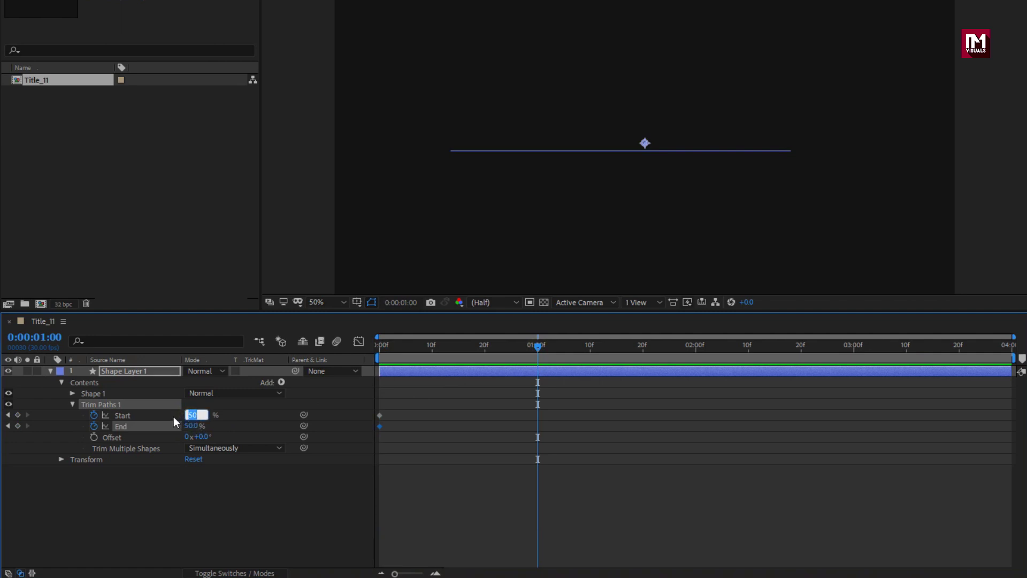
text(0)
key(Return)
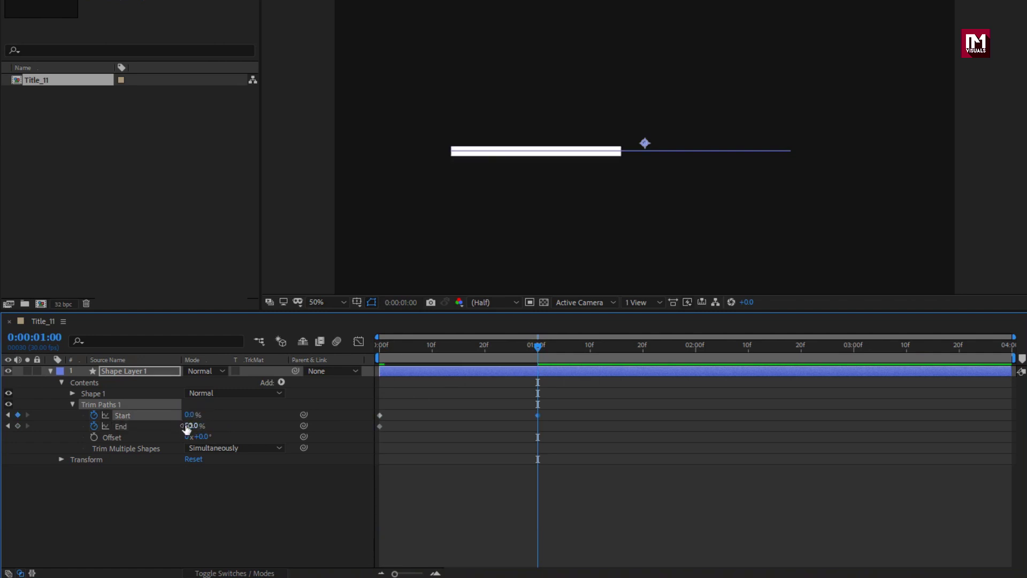
click(186, 426)
text(100)
key(Return)
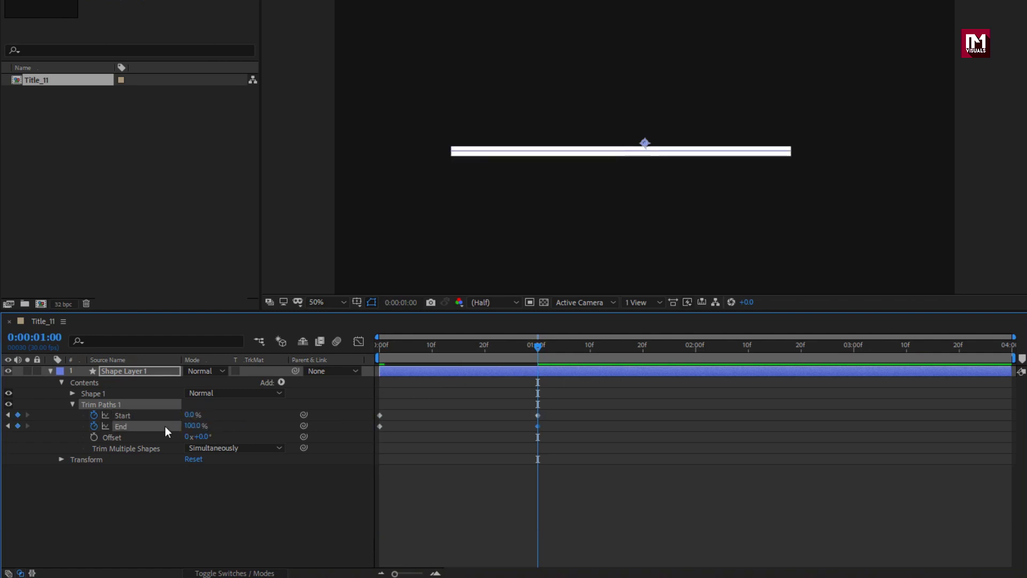
Preview the line's reveal and apply Easy Ease to all four Trim Paths Start and End keyframes
drag(379, 349, 518, 348)
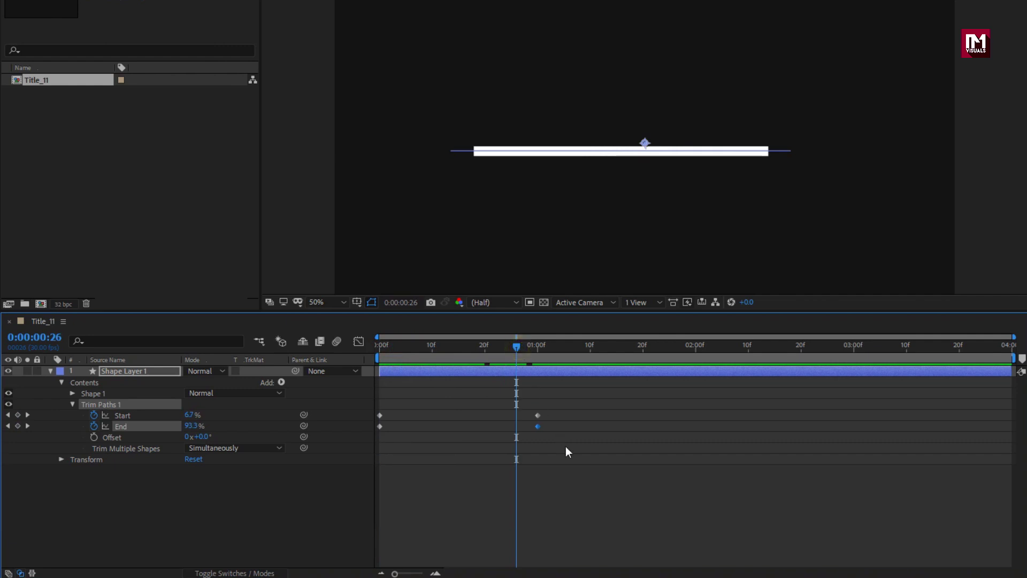
drag(566, 446, 373, 414)
right_click(379, 415)
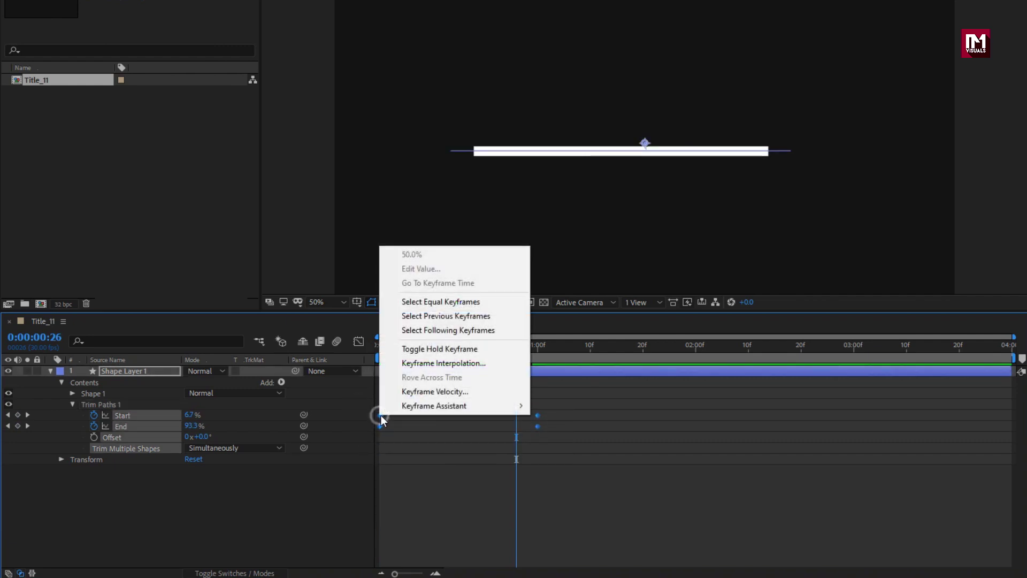
mouse_move(447, 408)
click(572, 449)
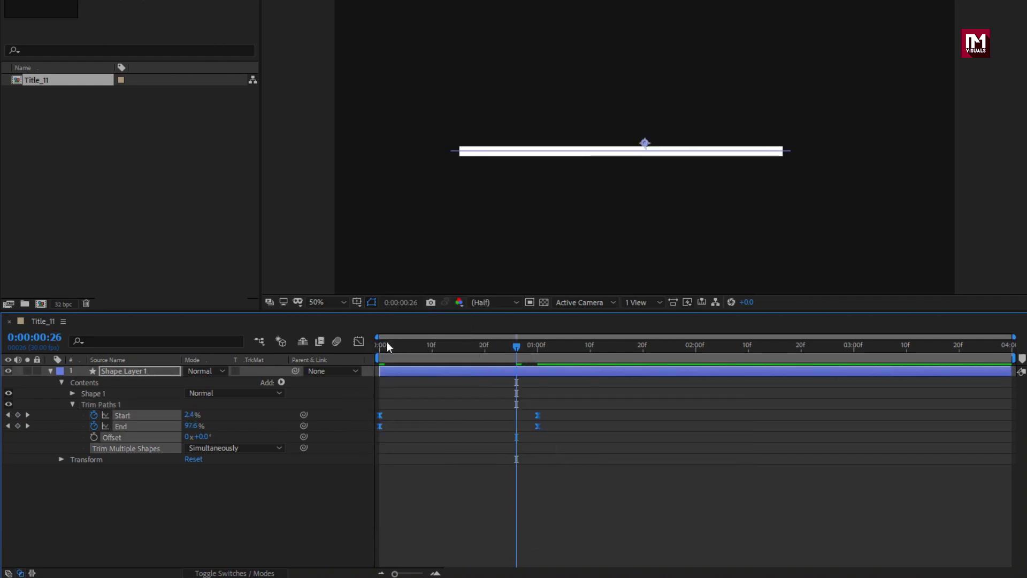
Reshape the speed graph of the Start and End keyframes for a fast start and slow finish, and preview the reveal
click(358, 343)
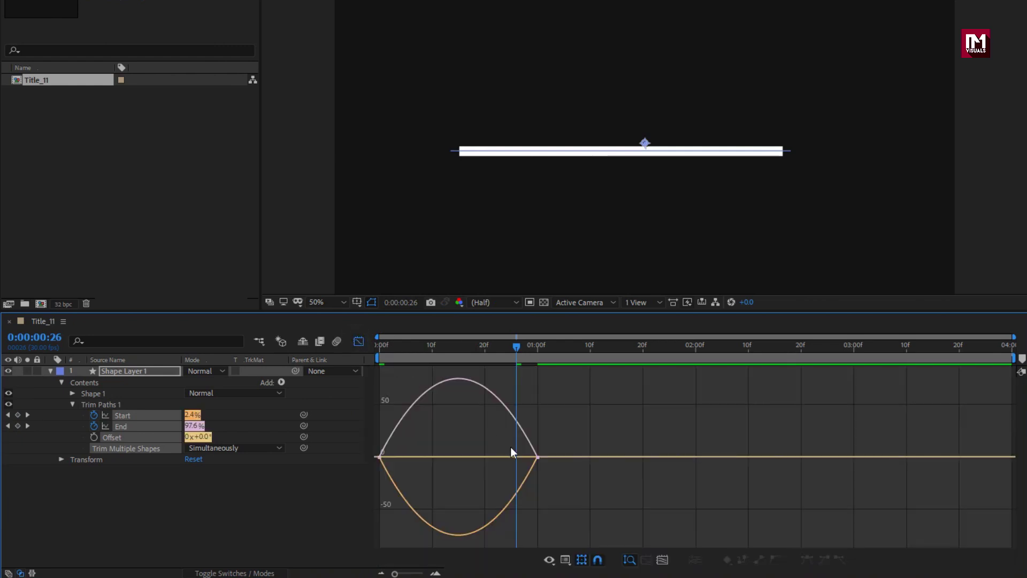
drag(563, 436, 457, 455)
click(359, 342)
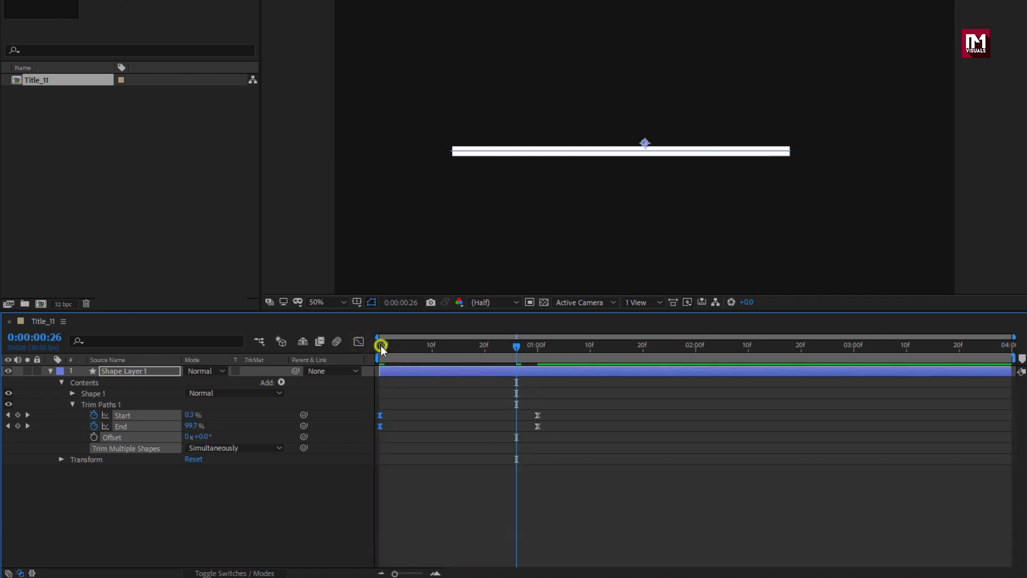
drag(380, 345, 573, 345)
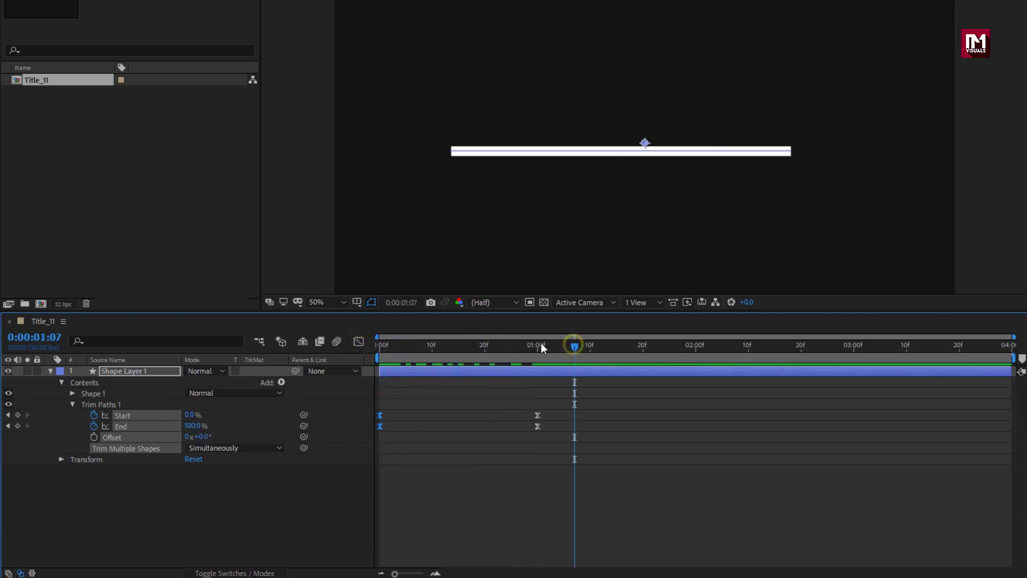
Apply the Fill effect to the line's shape layer and set its color to a bright sky blue
click(49, 372)
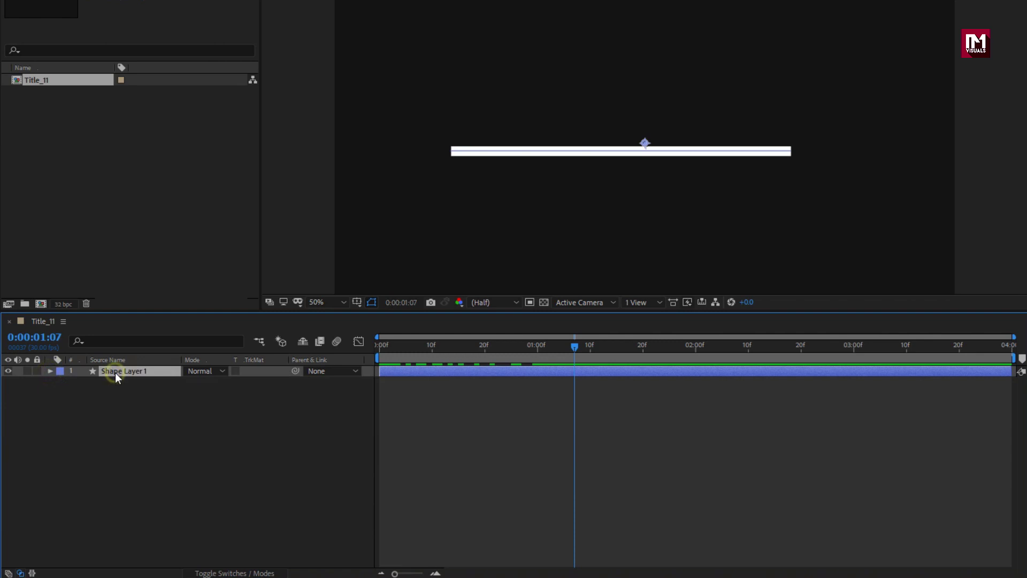
click(920, 51)
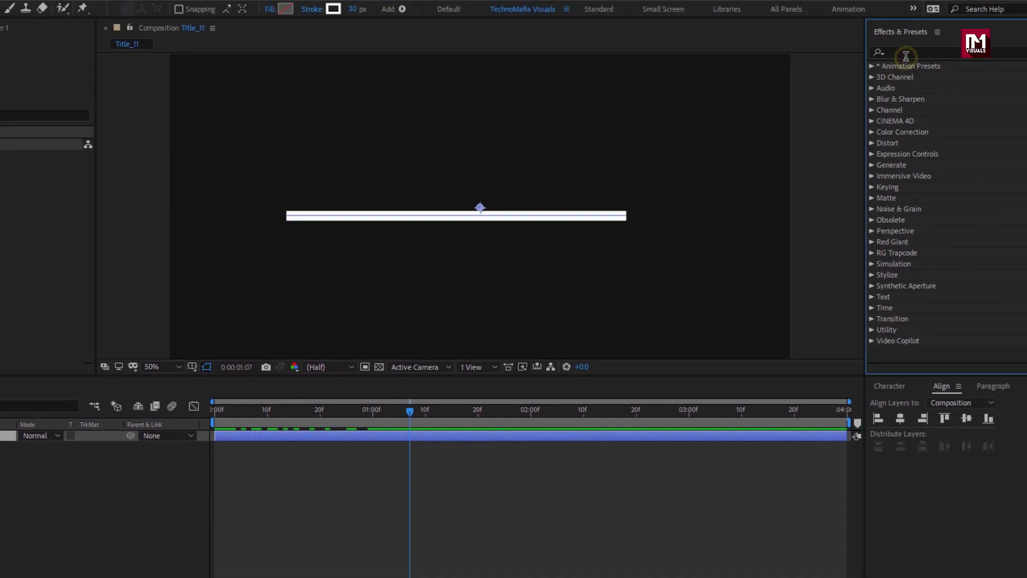
click(920, 45)
text(fill)
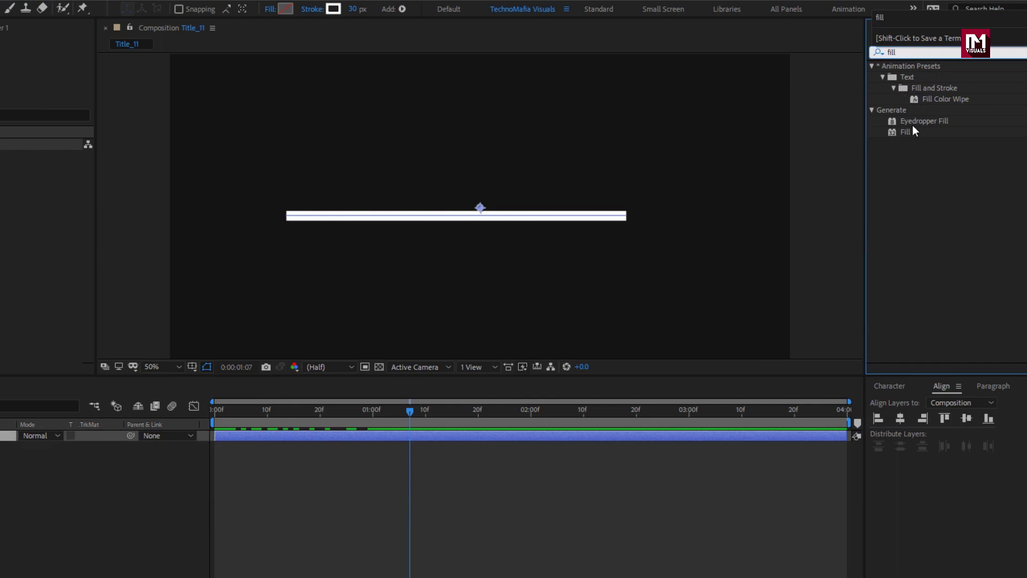
double_click(905, 131)
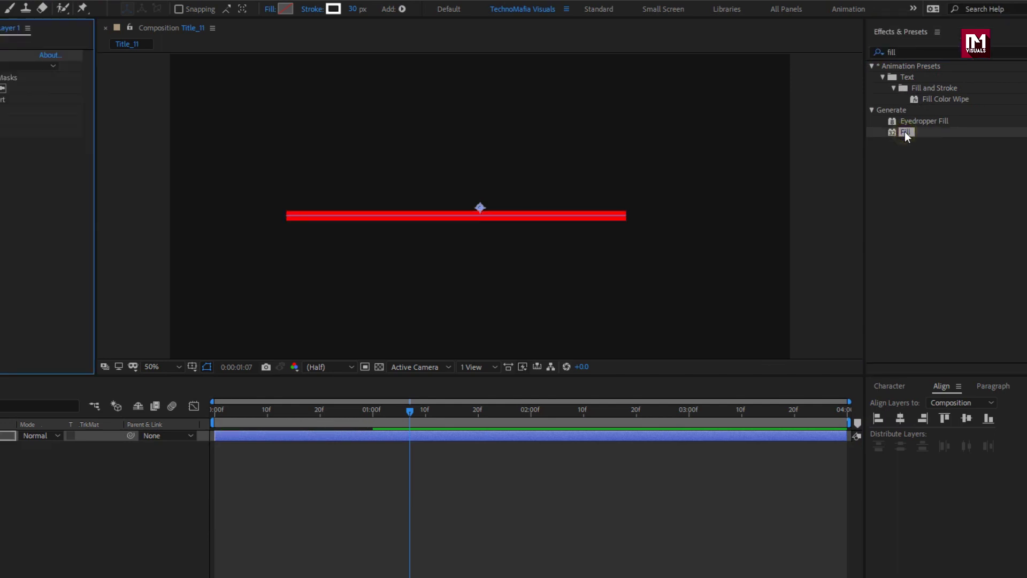
click(147, 88)
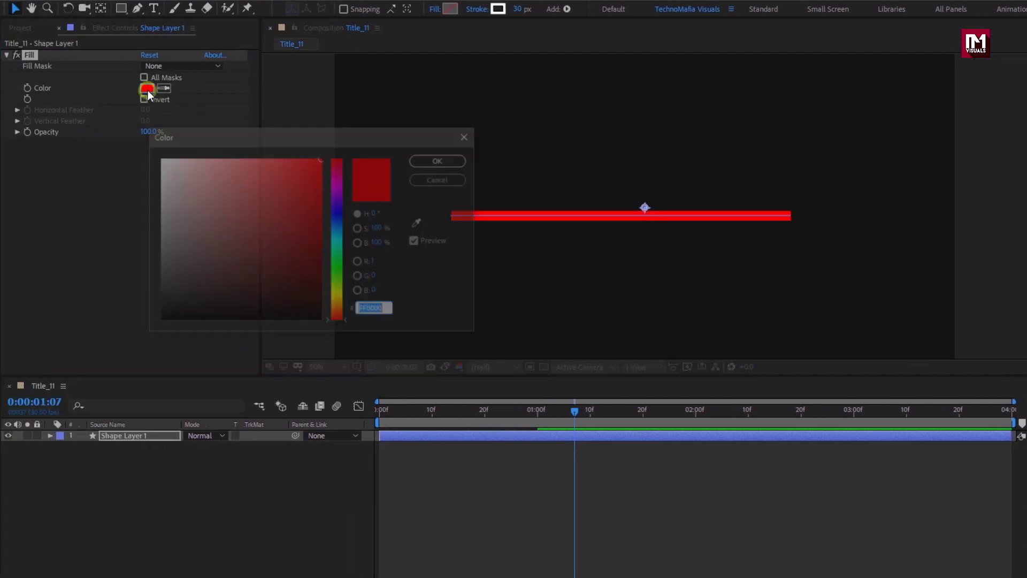
drag(336, 223, 338, 233)
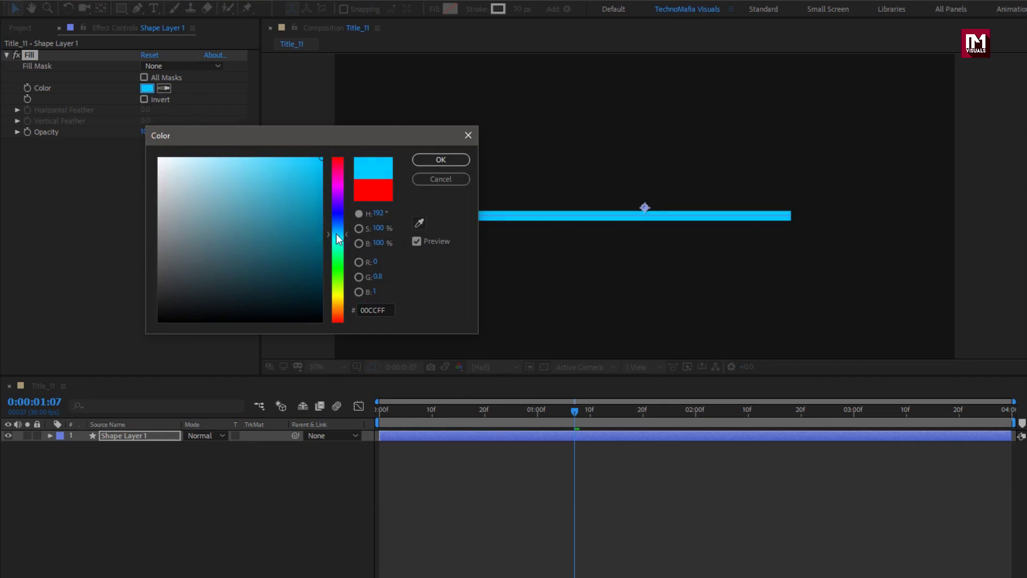
click(423, 158)
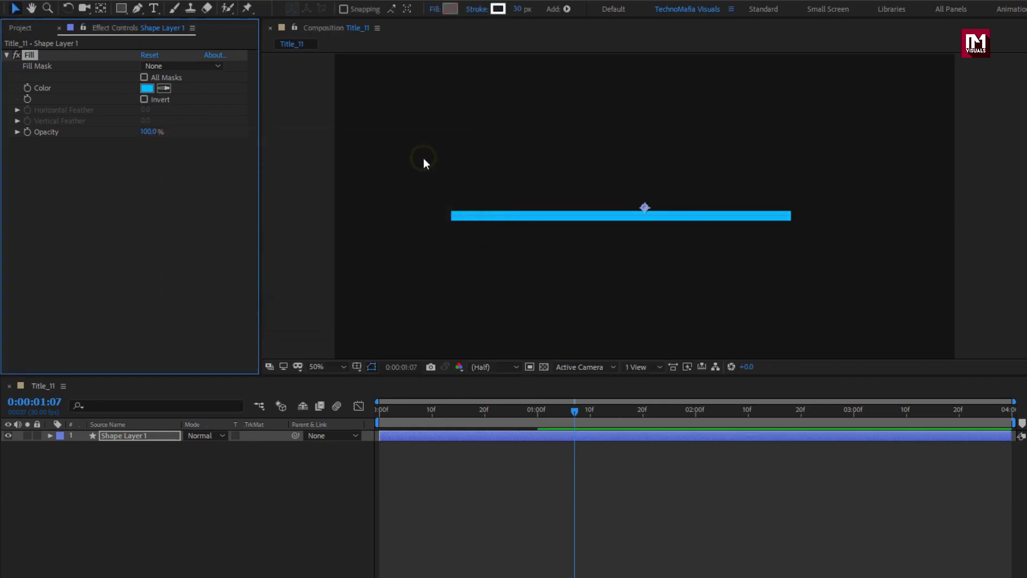
Rename the shape layer as Line
click(134, 437)
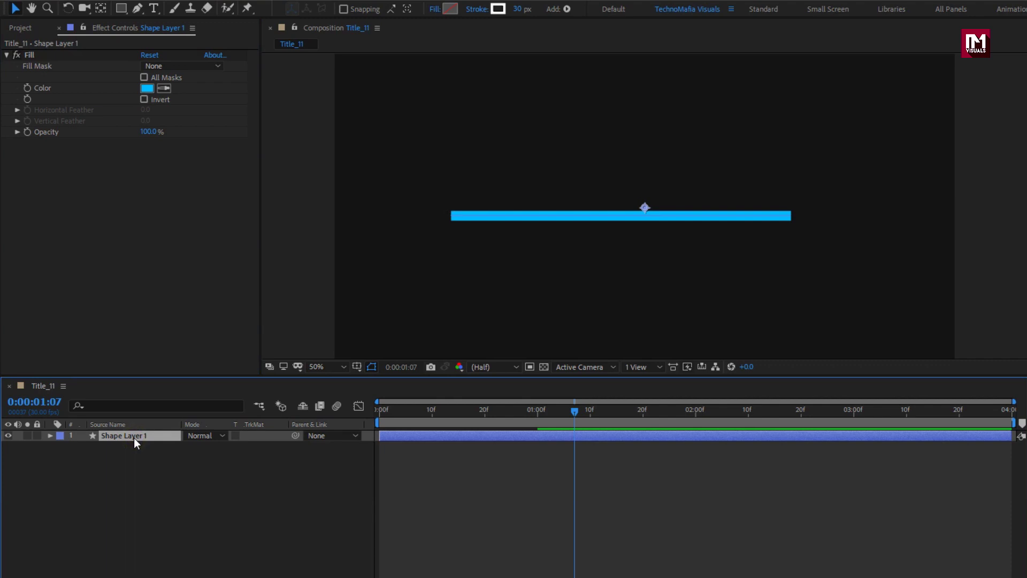
key(Return)
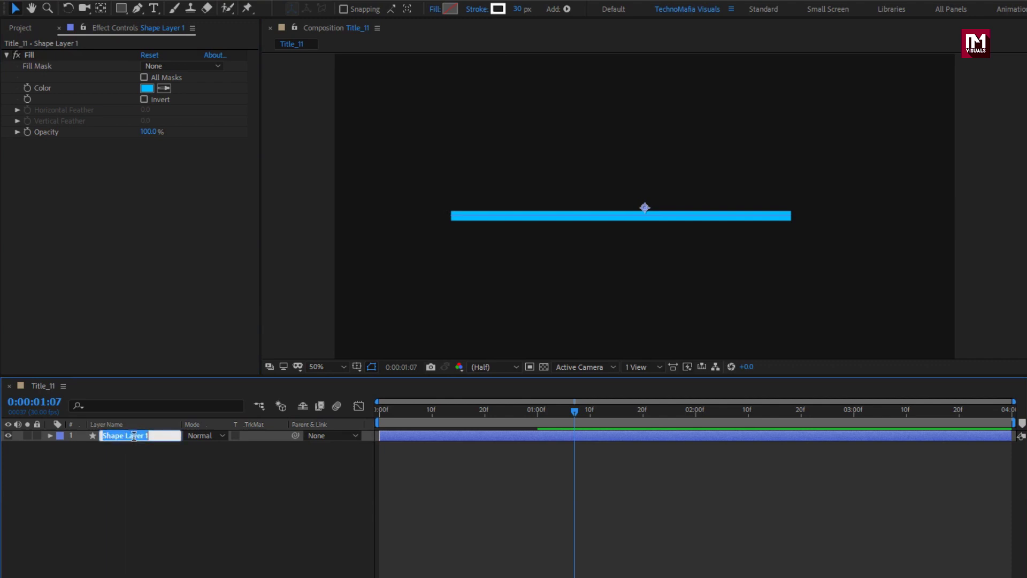
text(Line)
key(Return)
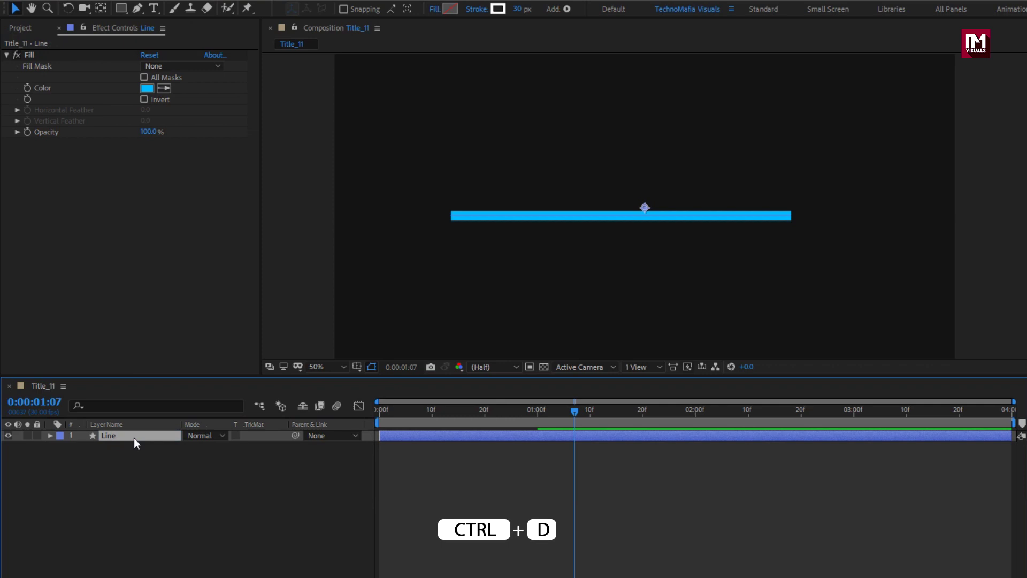
Duplicate the Line layer and shift the copy in time so it starts at 0:00:00:10
key(ctrl+d)
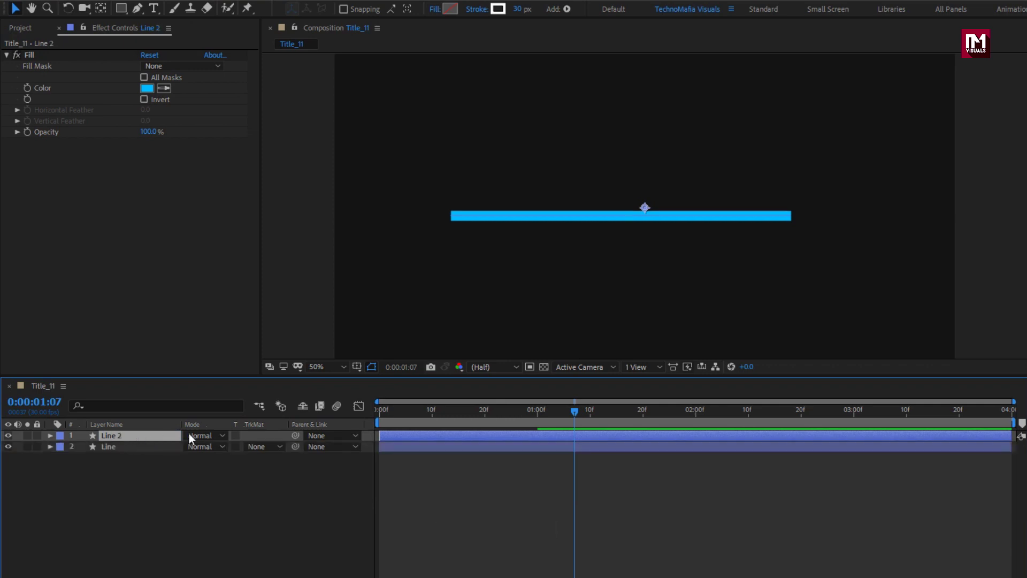
click(432, 412)
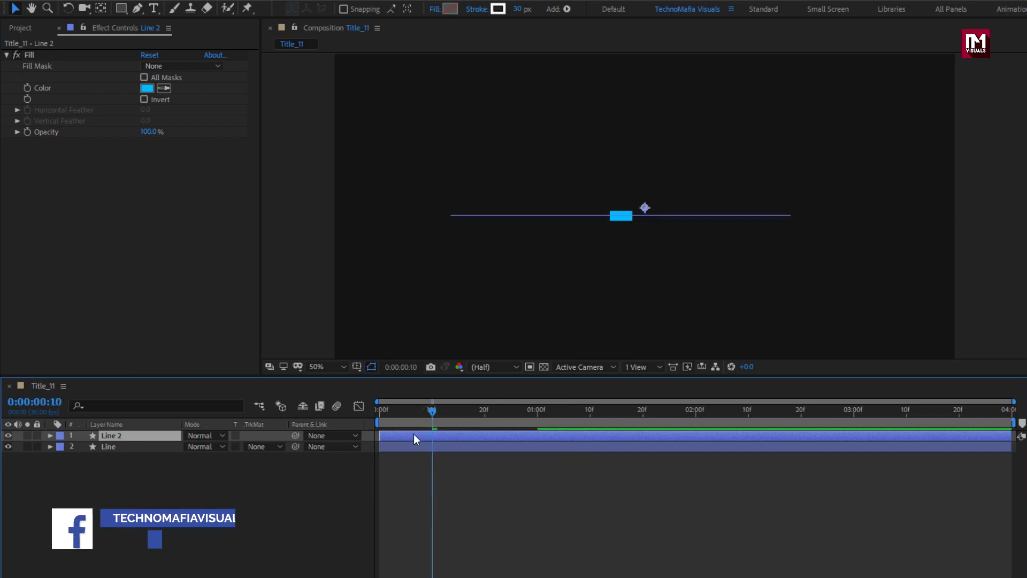
drag(413, 434, 464, 412)
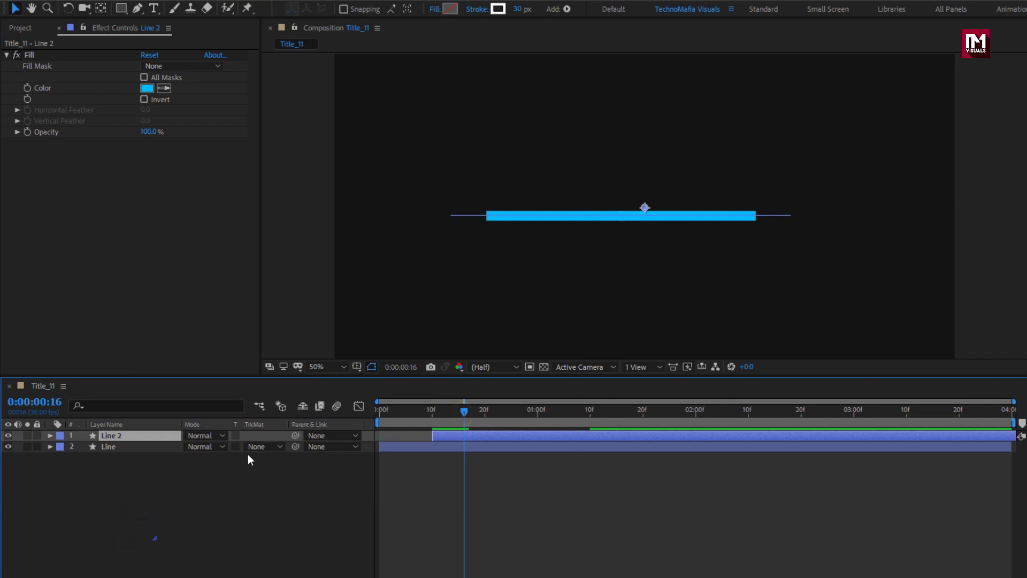
Set the Line layer's track matte to Alpha Inverted using Line 2, and preview the line wiping away from its center
click(149, 446)
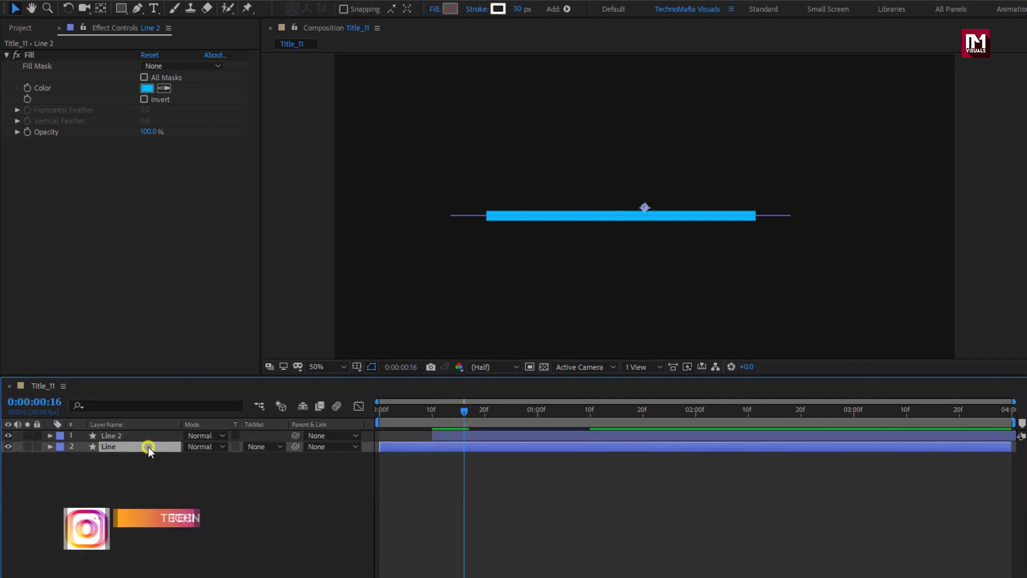
click(255, 447)
click(272, 493)
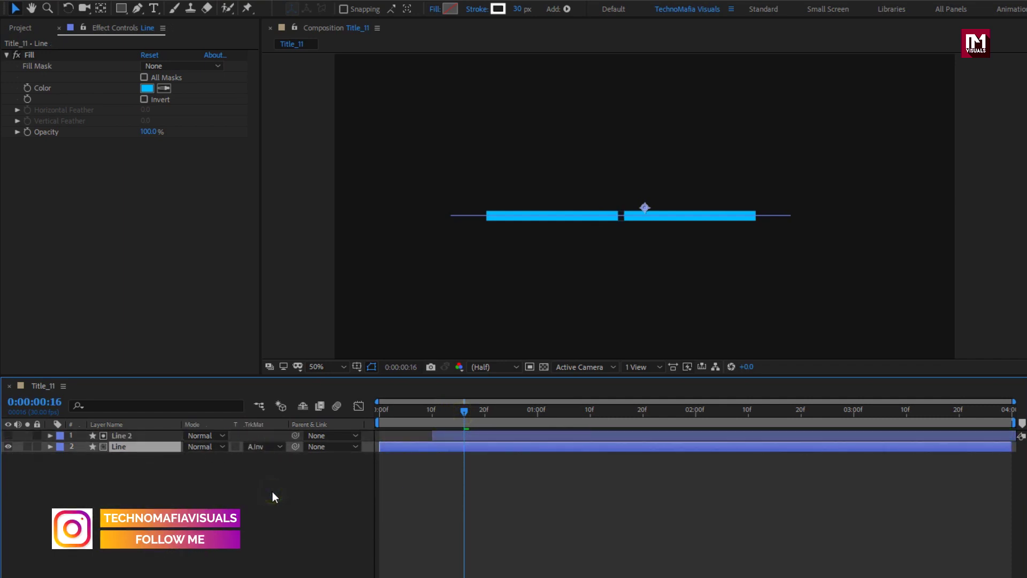
drag(420, 412, 622, 415)
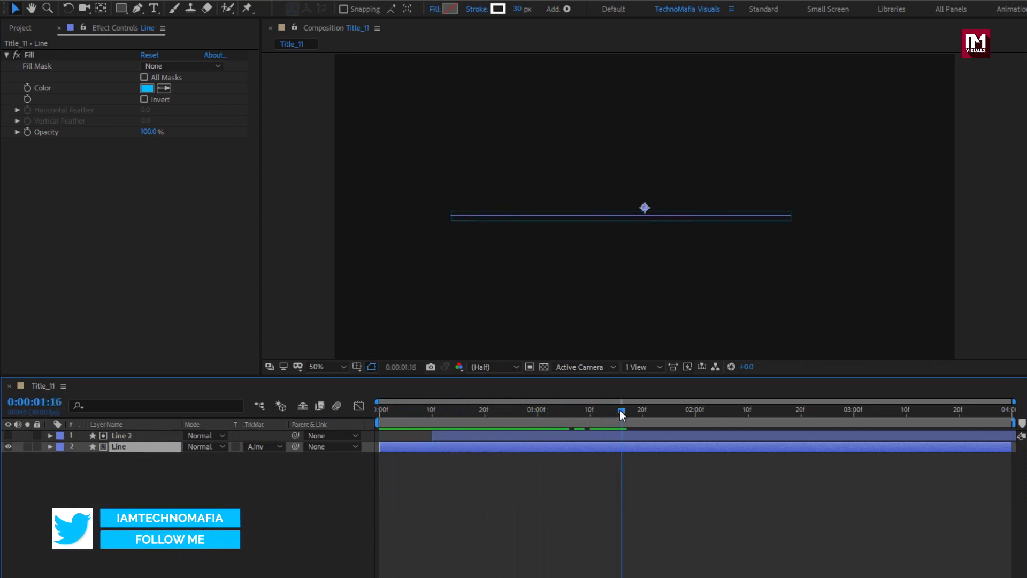
Apply the Simple Choker effect to Line 2 with Choke Matte at -3.10, and preview the matte's edges
scroll(621, 213, up, 2)
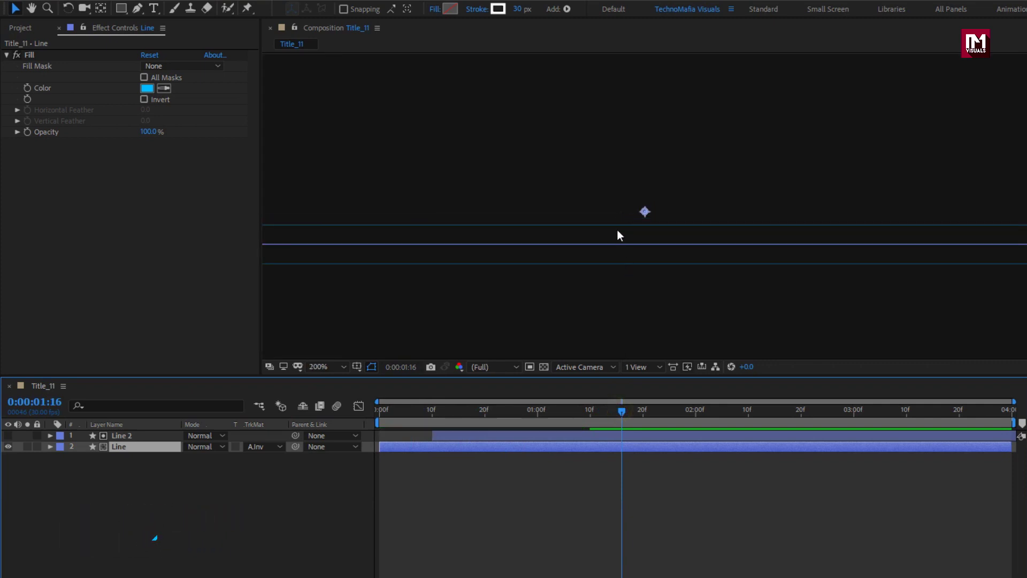
click(140, 436)
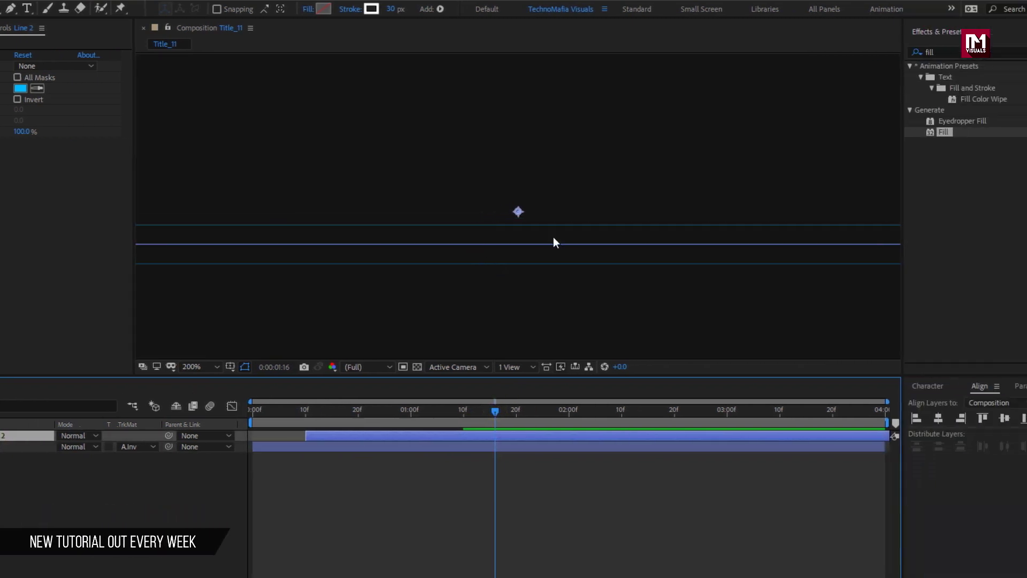
click(880, 53)
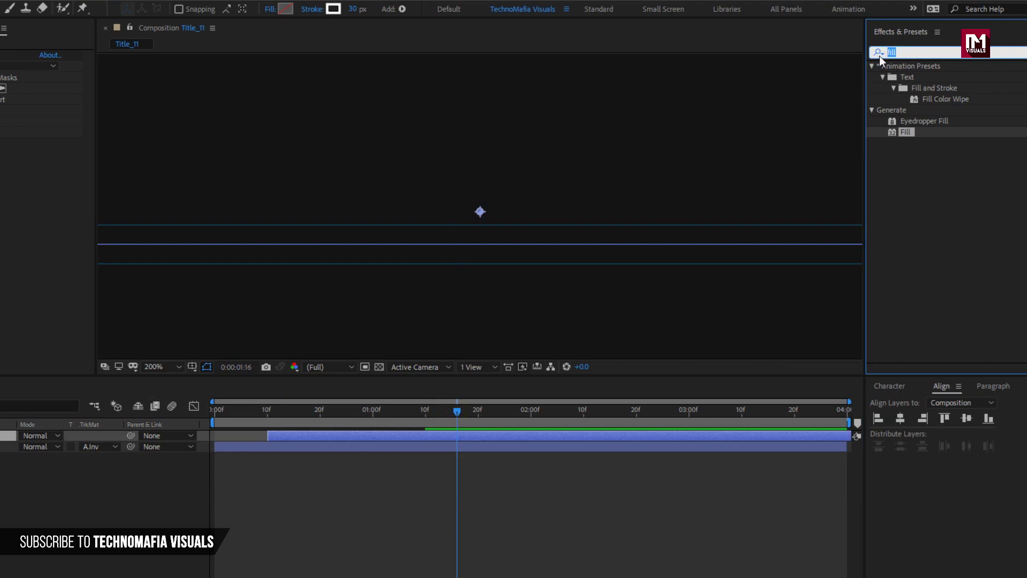
text(cho)
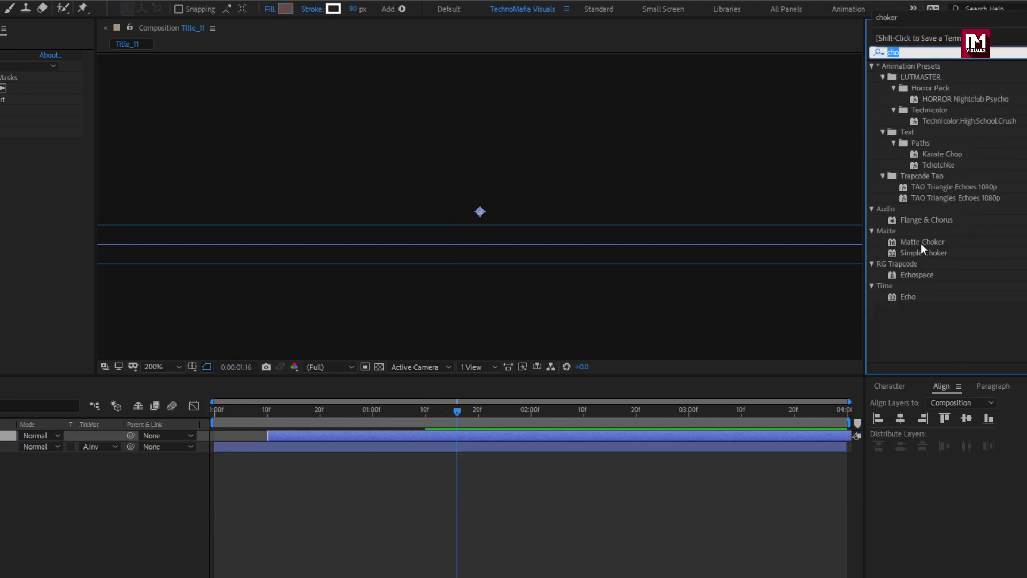
click(923, 252)
double_click(927, 252)
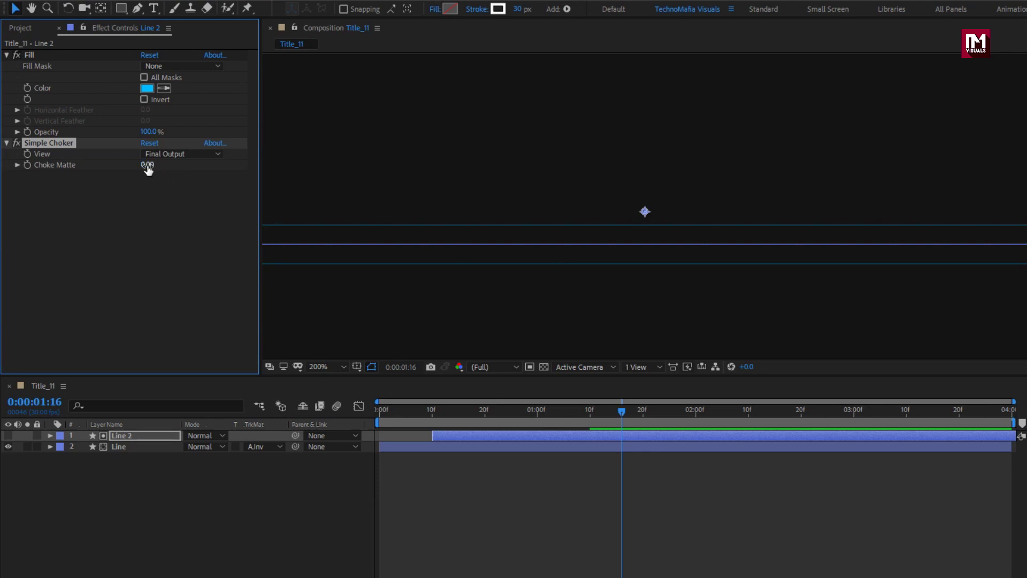
drag(147, 170, 131, 169)
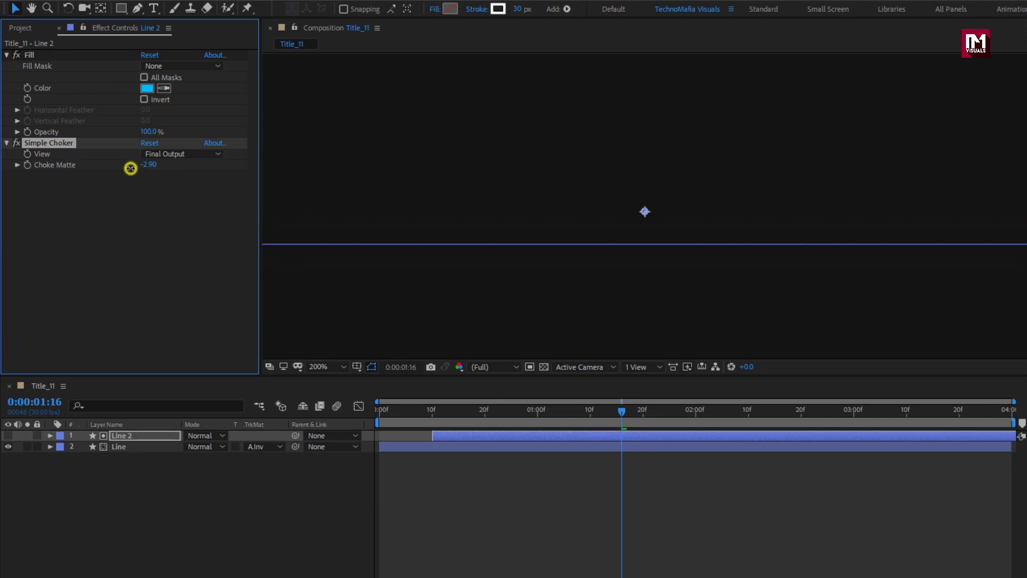
key(comma)
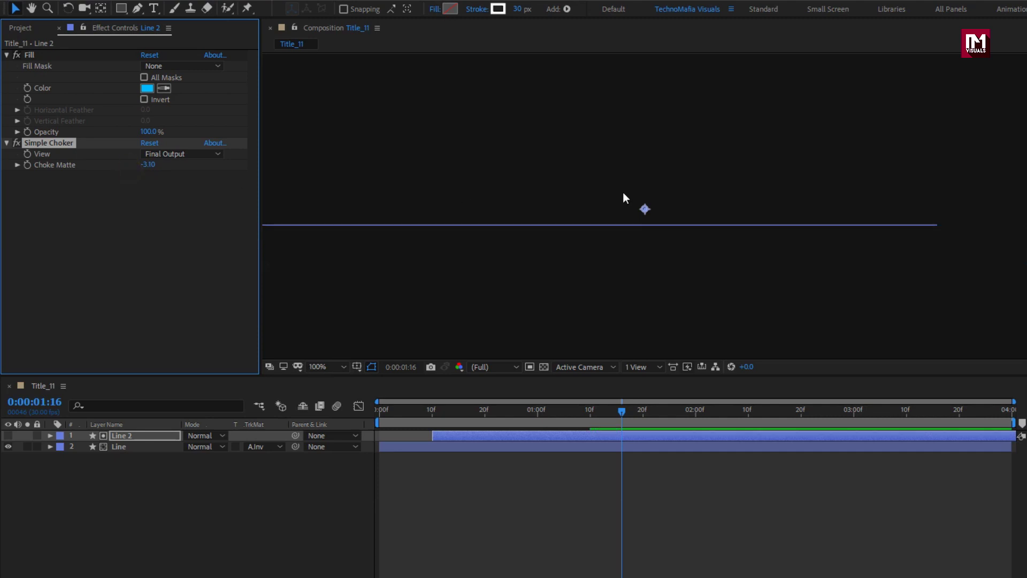
drag(532, 400, 474, 409)
Duplicate the Line 2 layer and turn on the copy's visibility
click(235, 490)
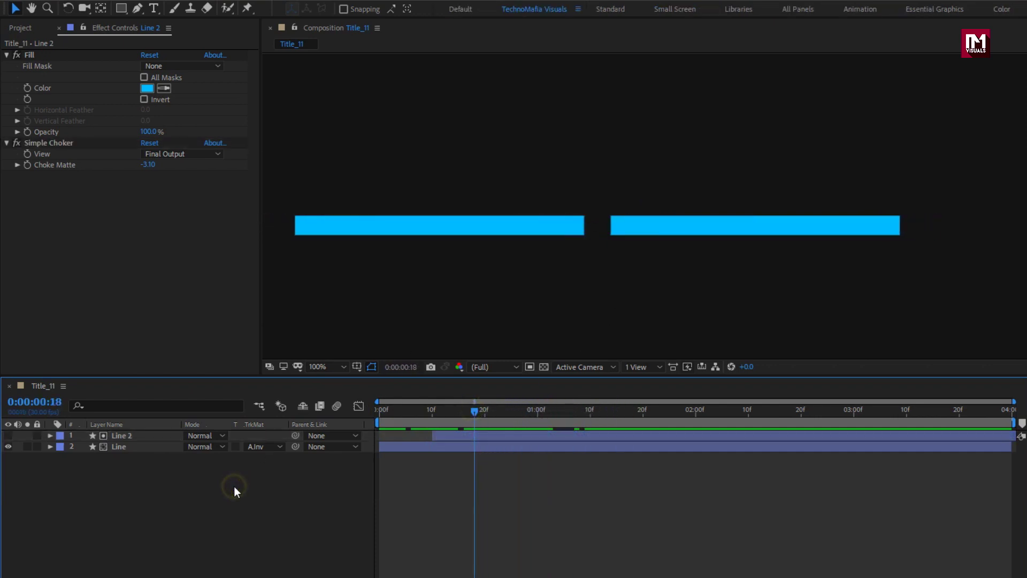
key(ctrl+d)
click(118, 437)
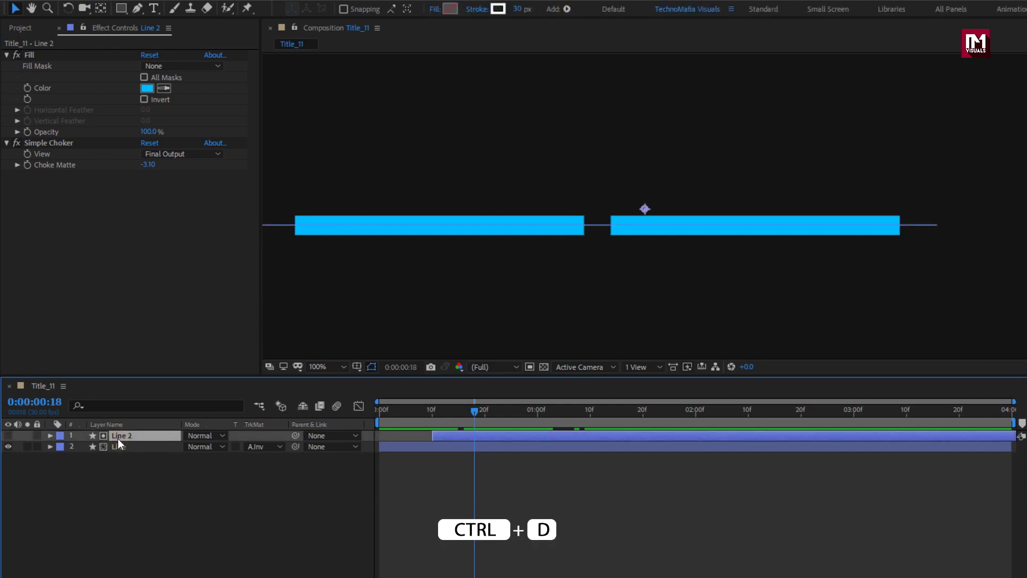
key(ctrl+d)
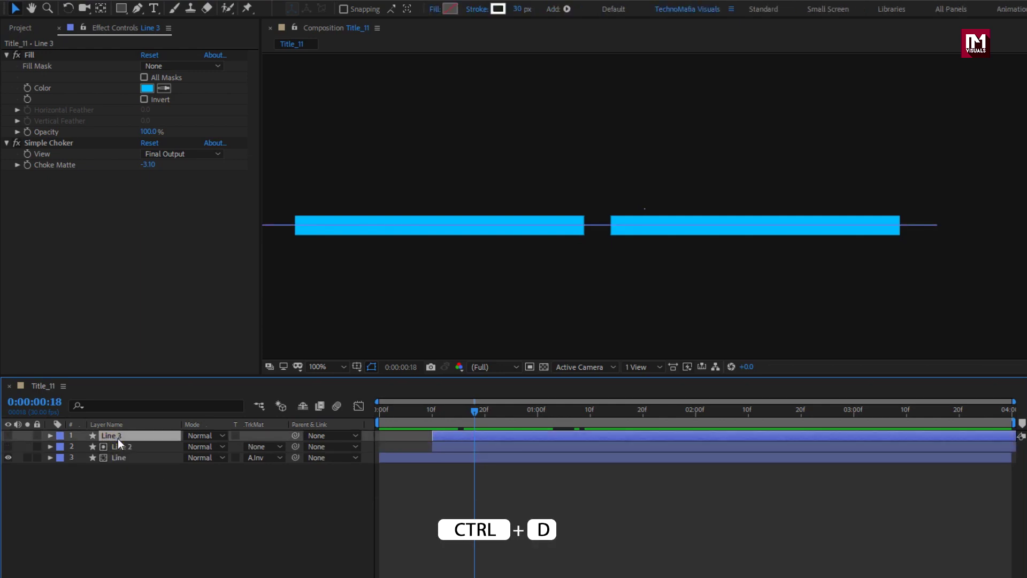
click(8, 435)
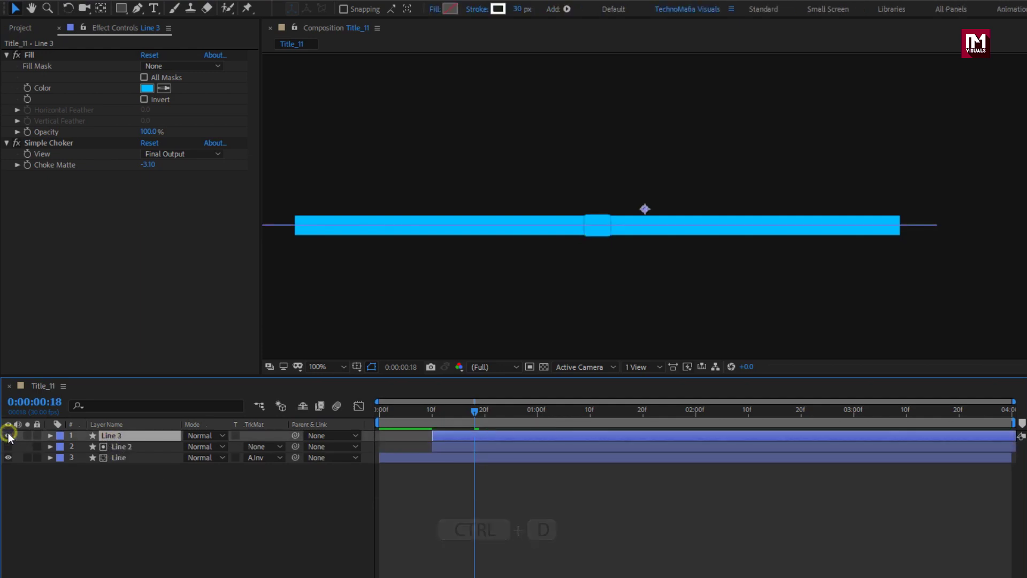
Remove the Simple Choker effect from the Line 3 layer and preview the animation
click(38, 143)
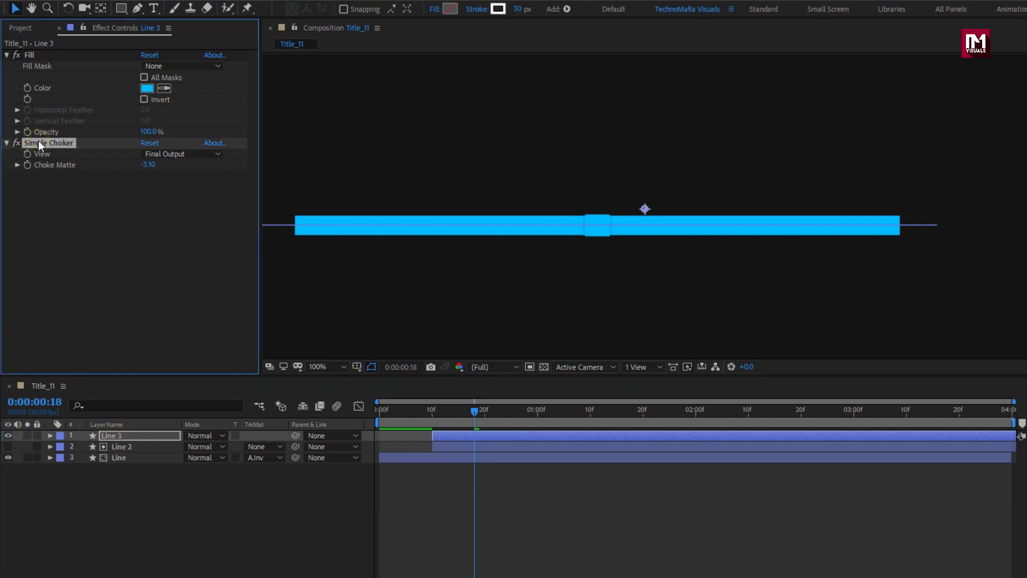
key(Delete)
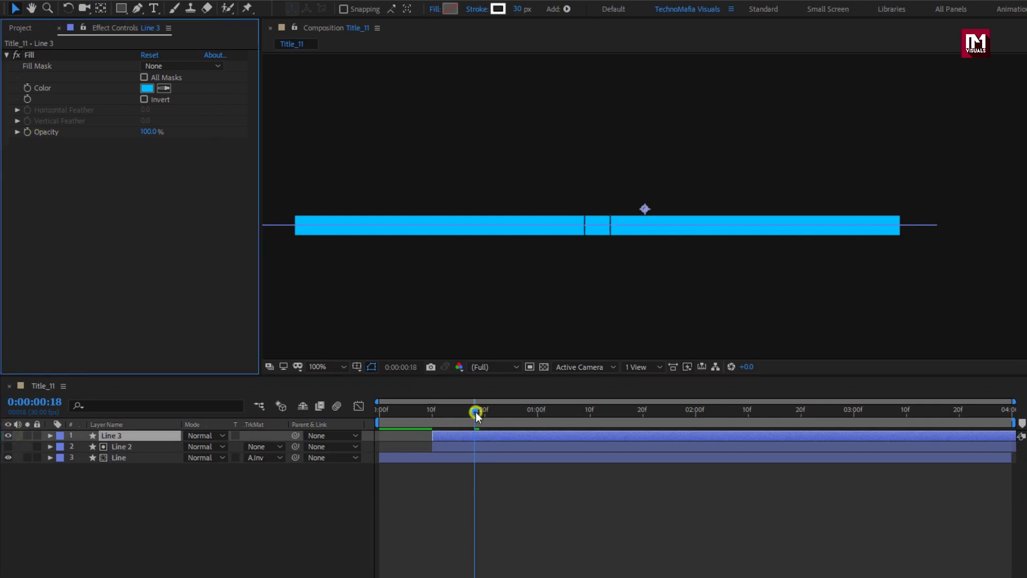
mouse_move(476, 415)
mouse_down()
mouse_move(568, 415)
mouse_move(475, 418)
mouse_up()
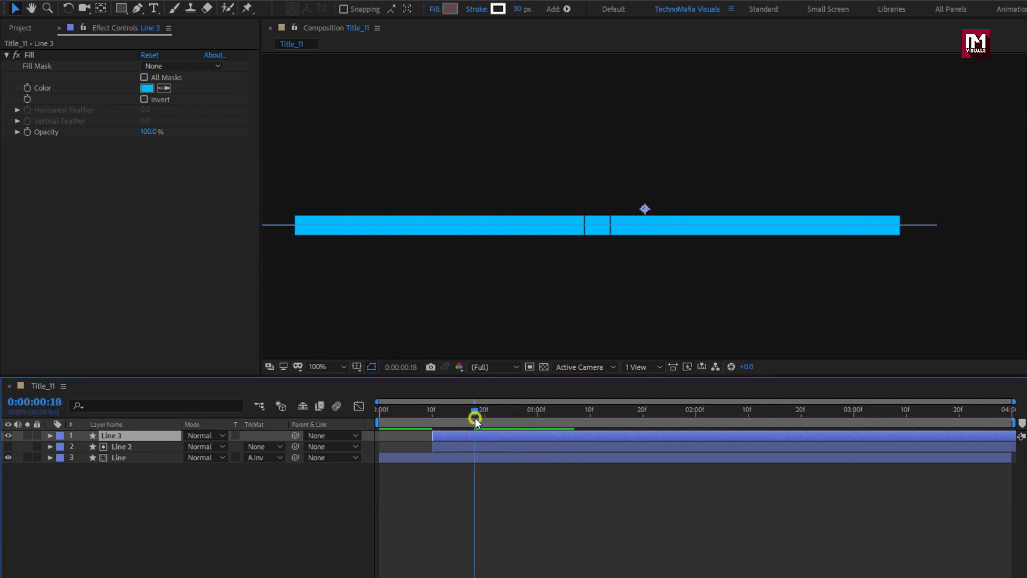
Shift the Line 3 layer in time so it starts at 0:00:00:20, and preview the staggered lines
click(481, 417)
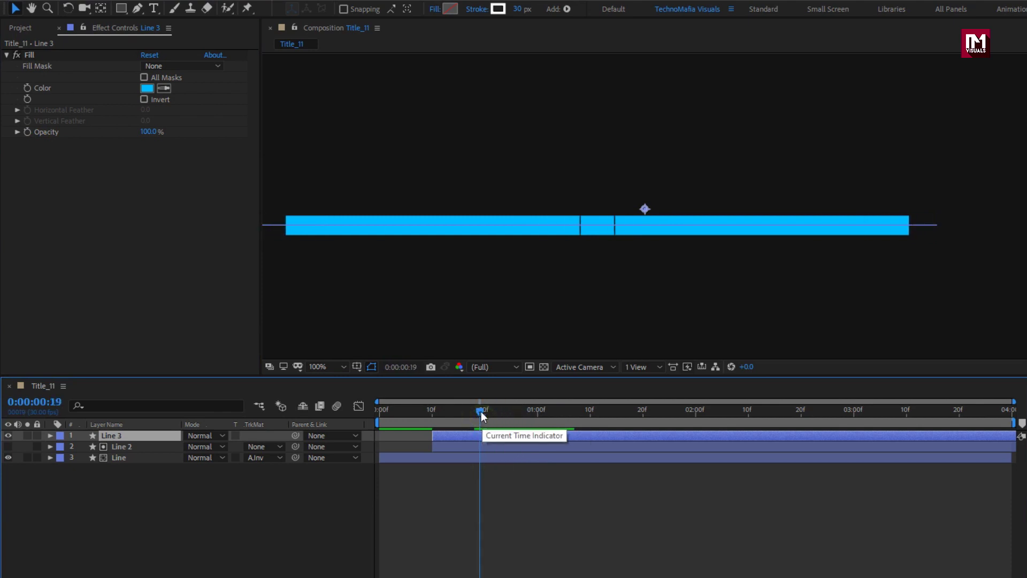
click(484, 414)
drag(452, 438, 554, 435)
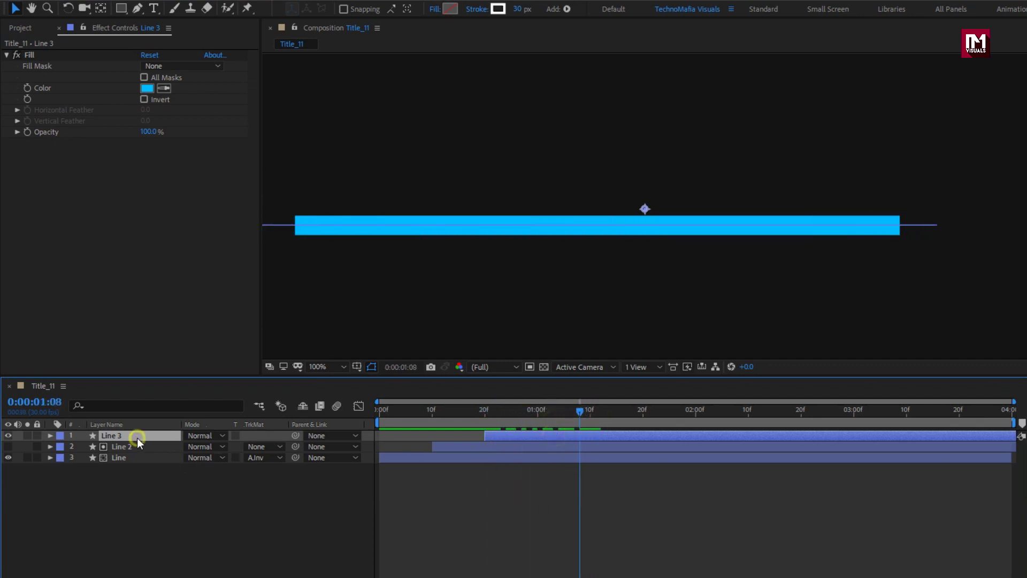
Set the Line 3 layer's stroke width to 100 px and preview the thicker bar's reveal
click(517, 9)
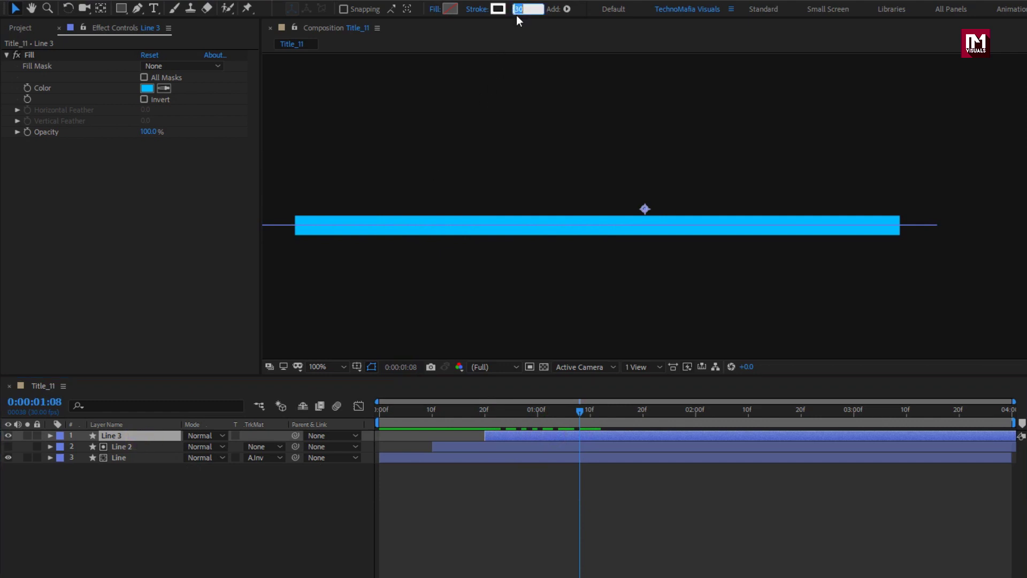
text(100)
key(Return)
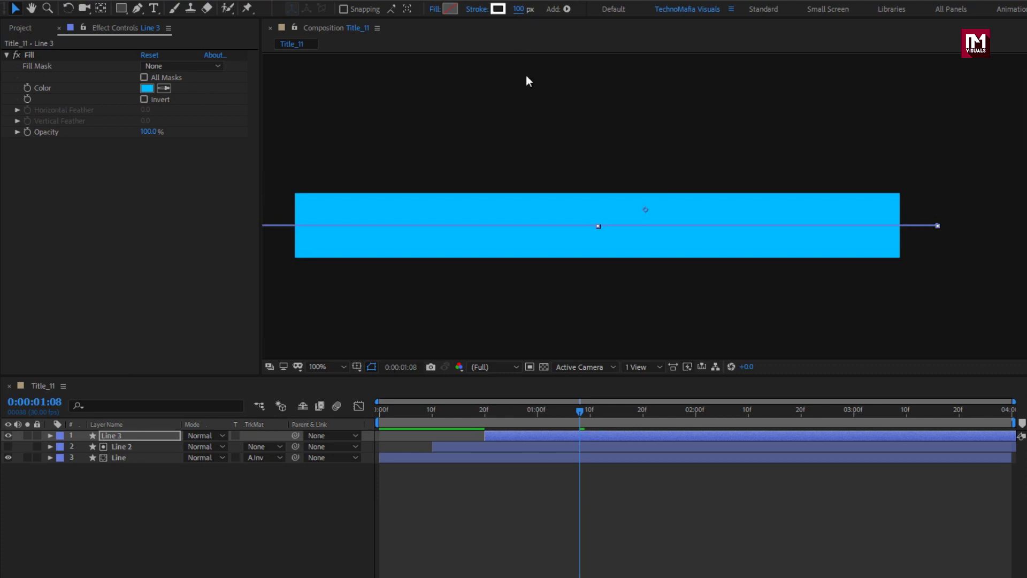
drag(586, 412, 504, 422)
drag(528, 422, 576, 418)
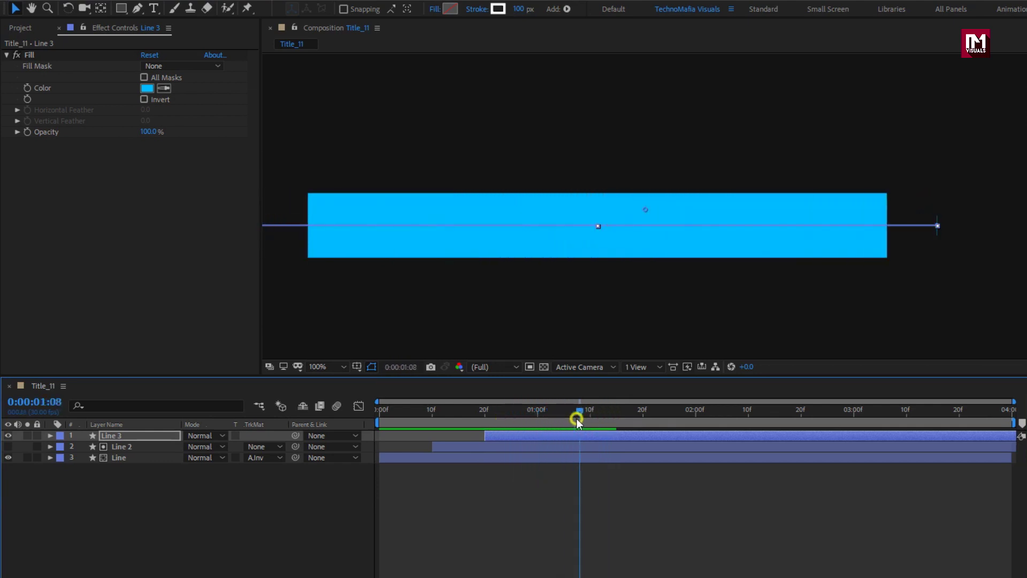
Unlink the Line 3 layer's scale, set its horizontal scale to 90%, and preview the narrower bar with the whole composition in view
key(s)
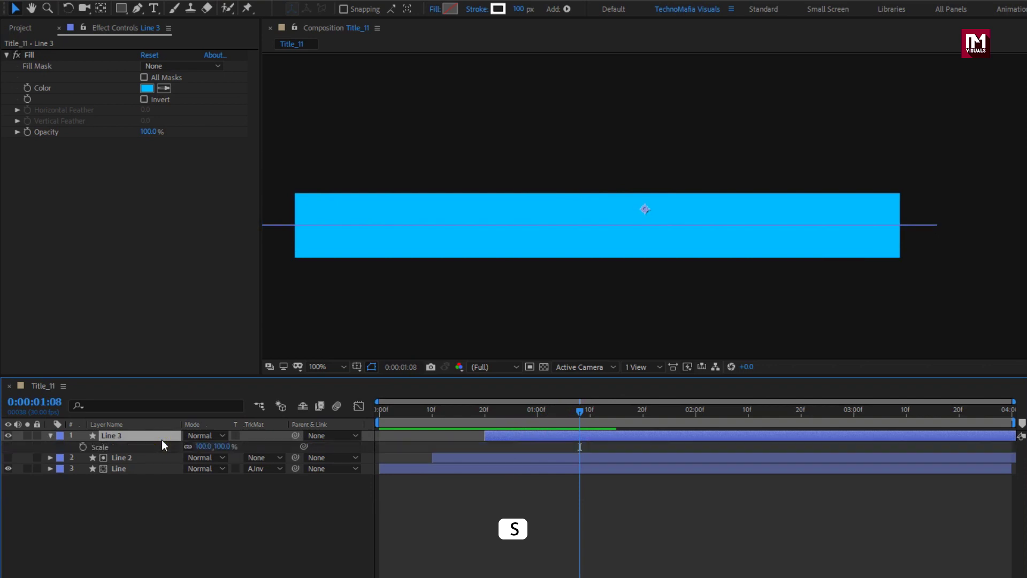
click(187, 448)
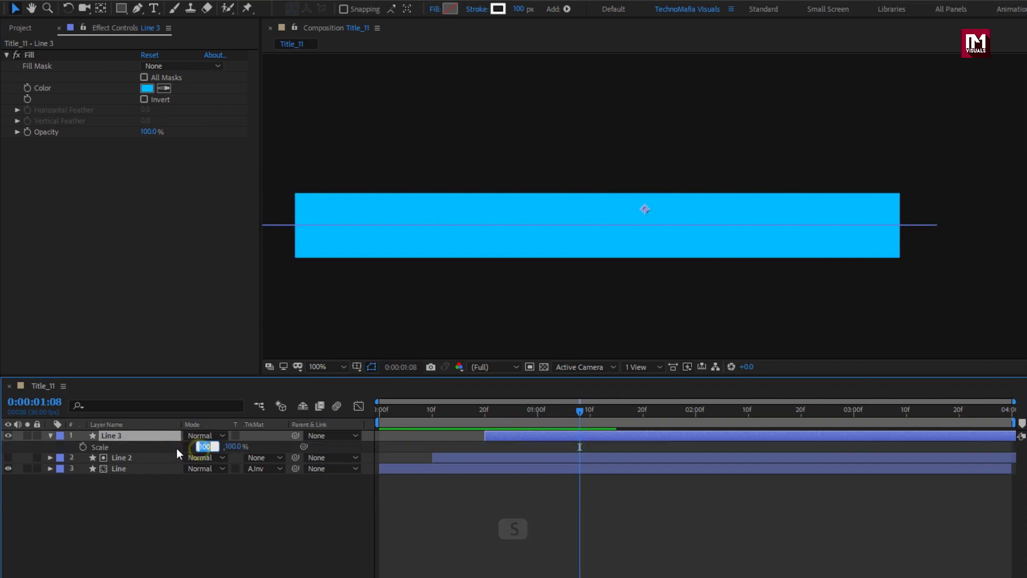
text(90)
key(Return)
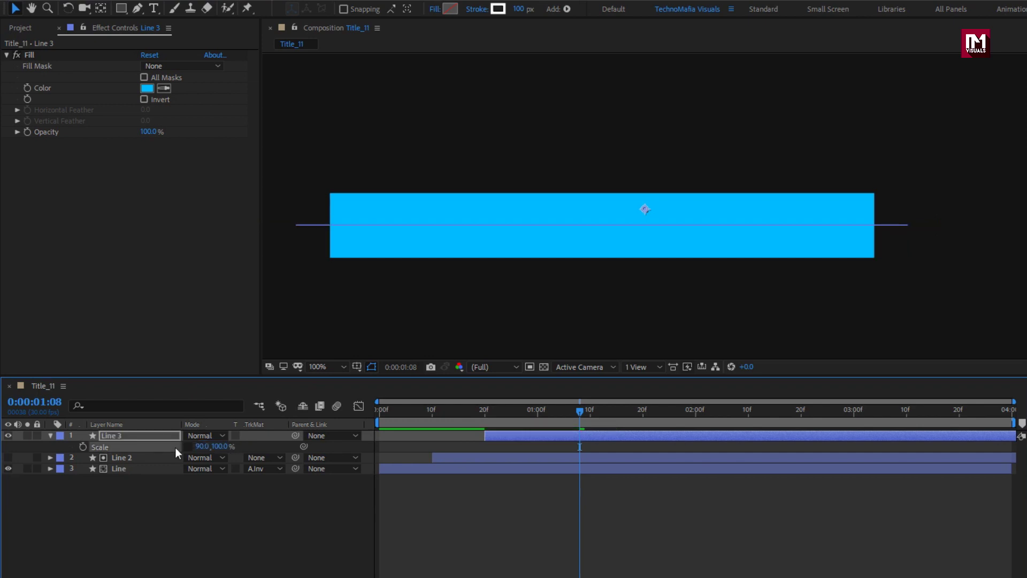
click(182, 489)
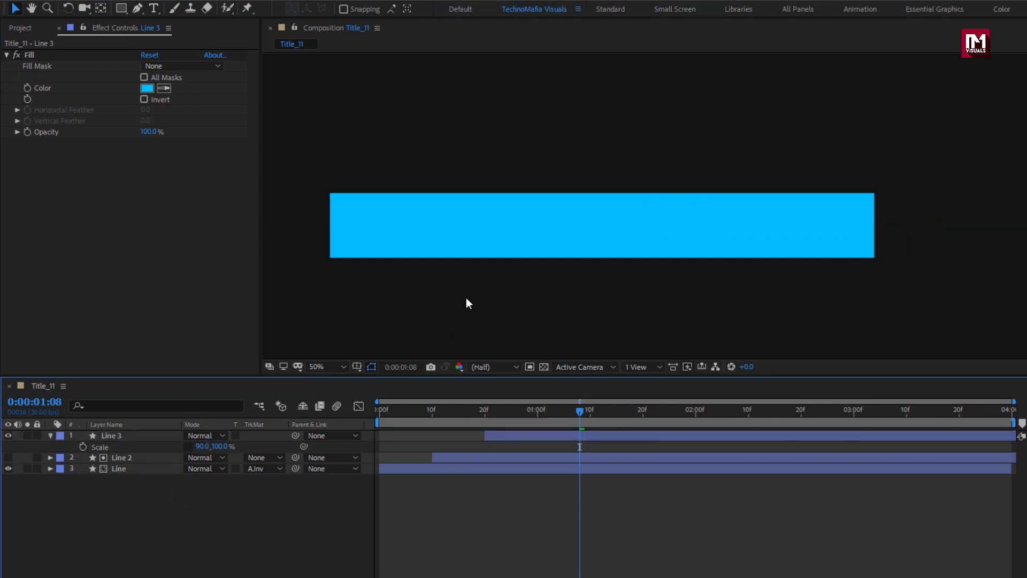
scroll(466, 298, down, 2)
click(328, 367)
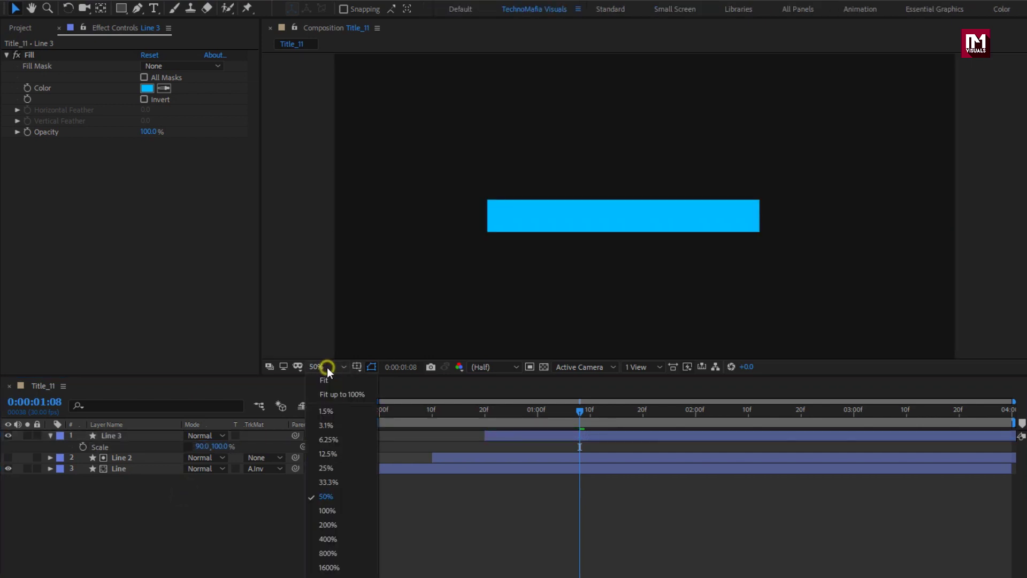
click(326, 395)
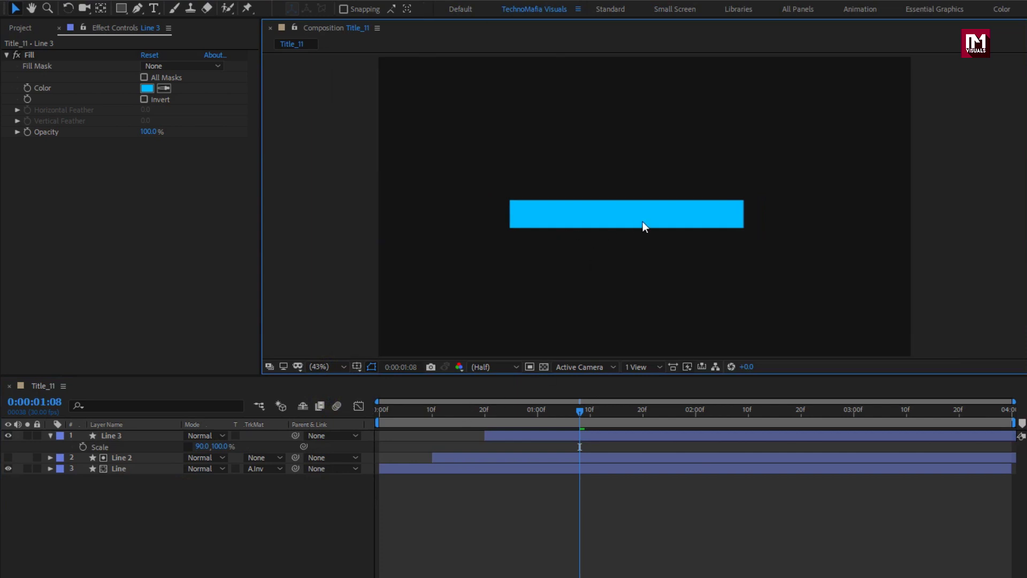
drag(577, 407, 648, 409)
Set the Line 3 layer's stroke width to 120 px and preview the bar's reveal
click(136, 434)
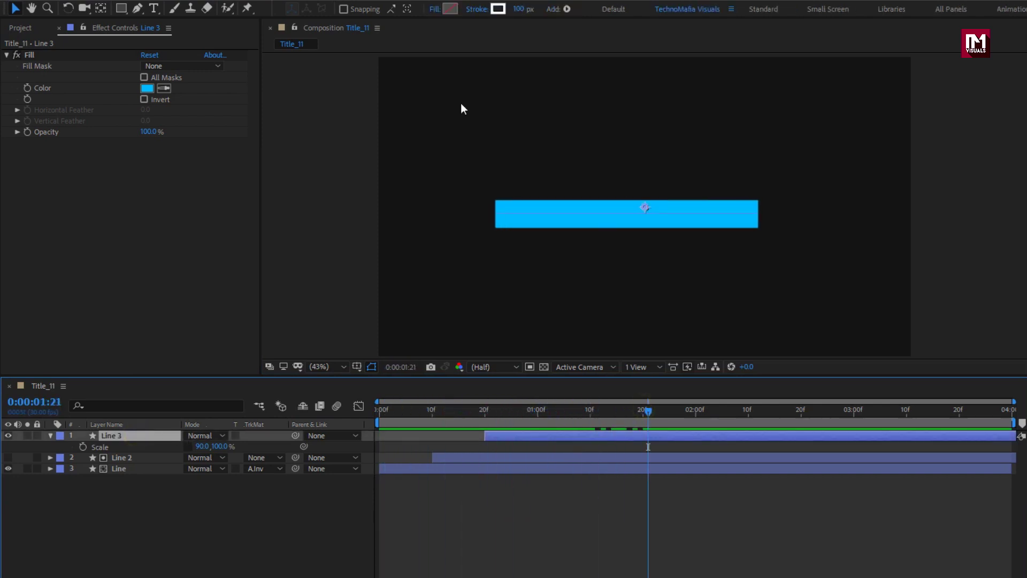
drag(515, 10, 536, 7)
click(518, 9)
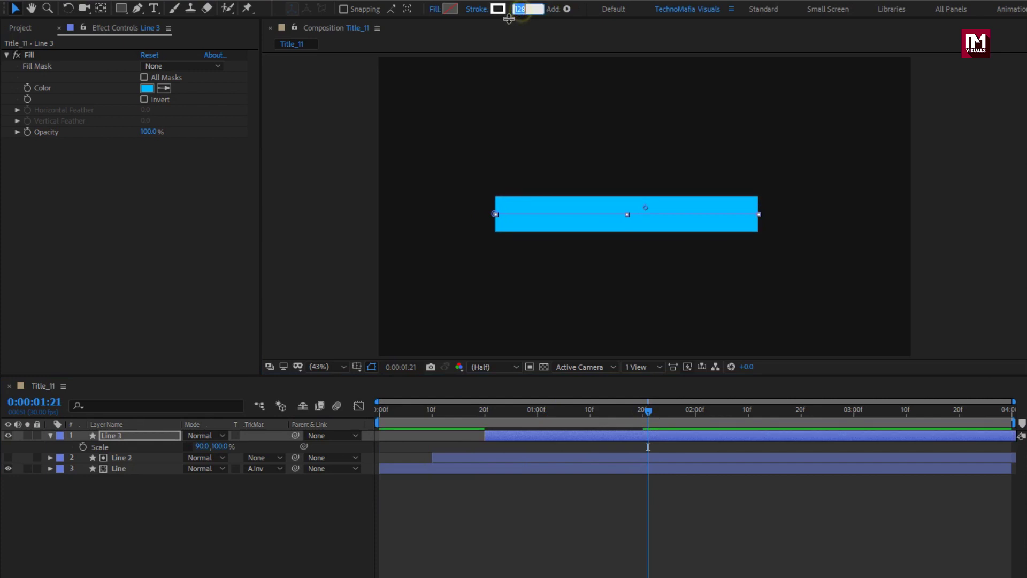
text(120)
key(Return)
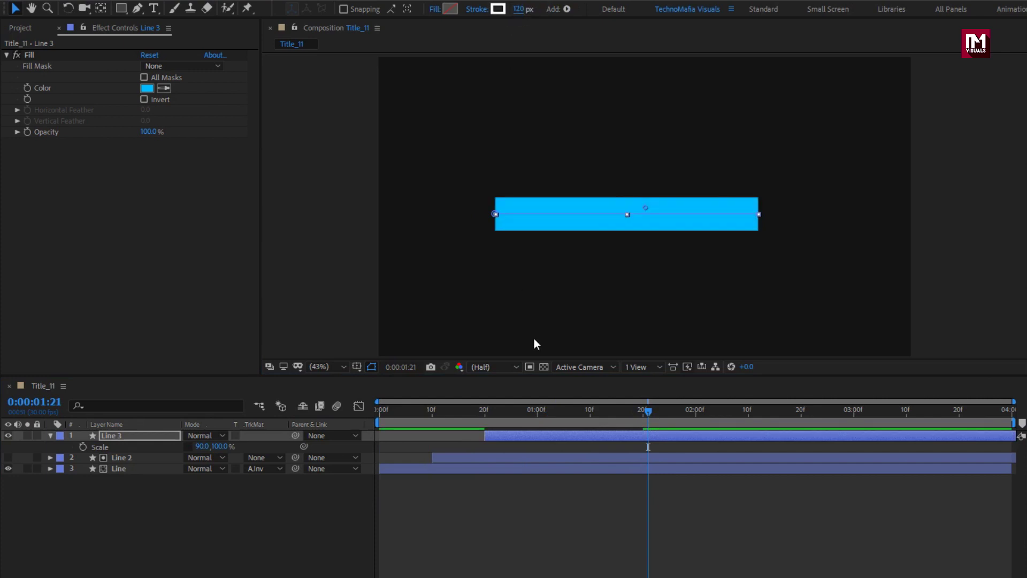
drag(569, 409, 664, 409)
Duplicate the Line 3 layer
key(ctrl+d)
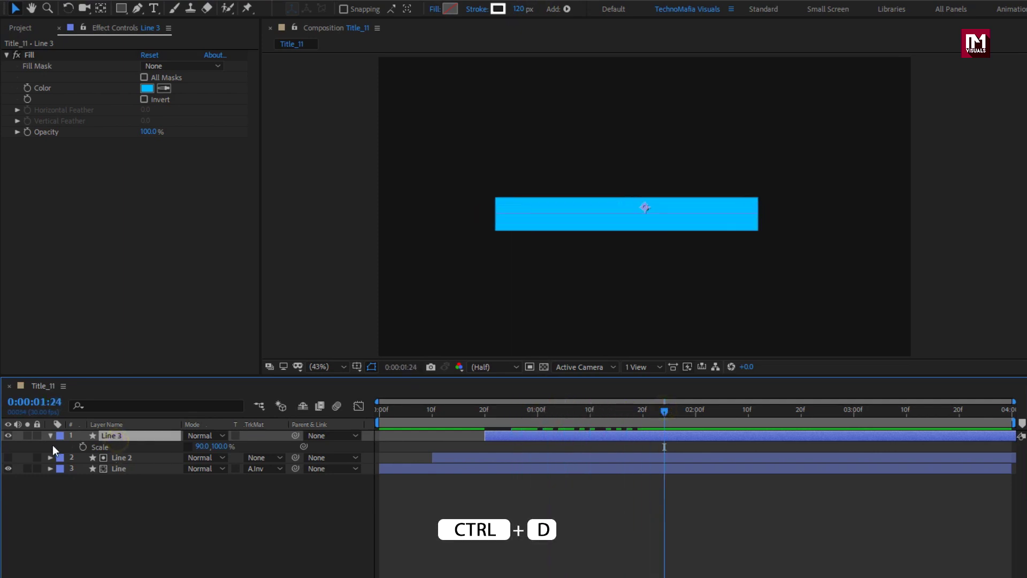
click(51, 437)
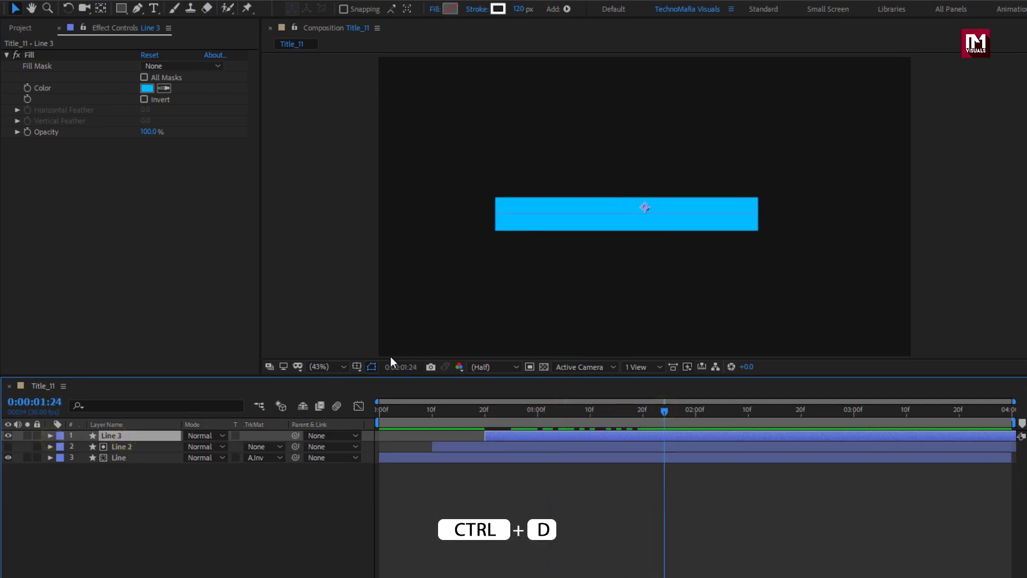
scroll(581, 260, up, 1)
scroll(581, 260, up, 1)
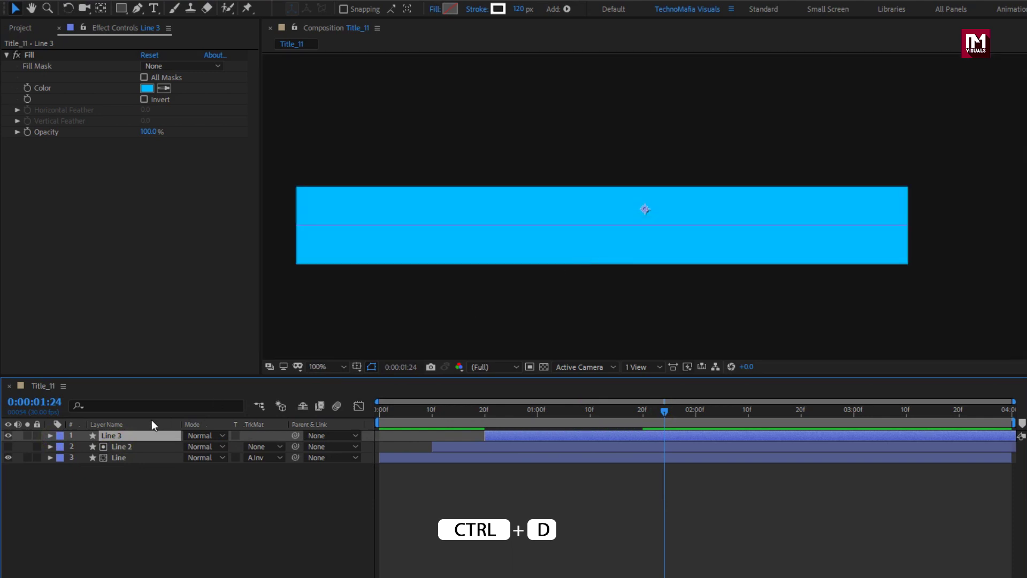
key(ctrl+d)
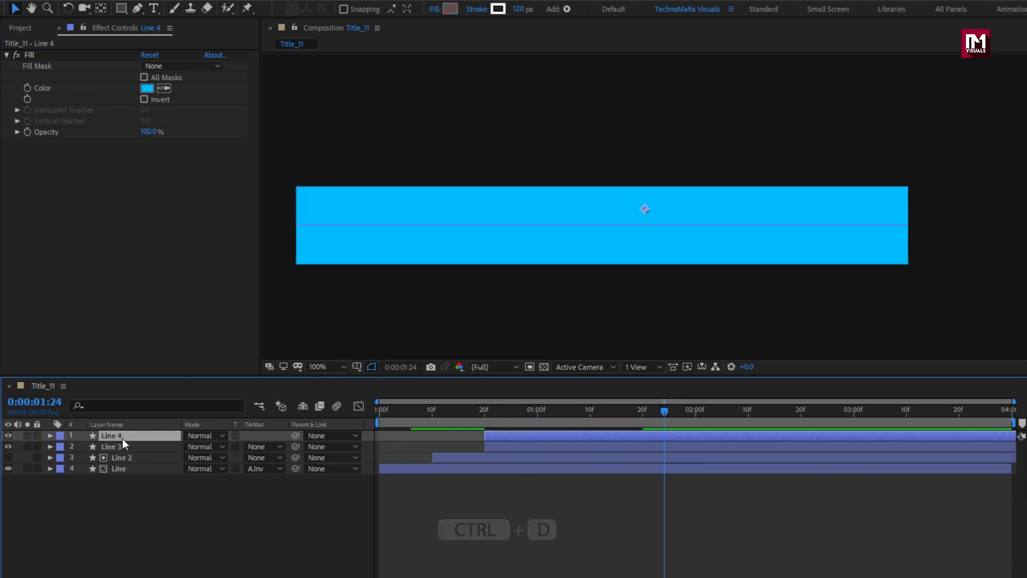
Offset the original Line 3 bar down and to the left by setting its position to 947, 554
click(117, 446)
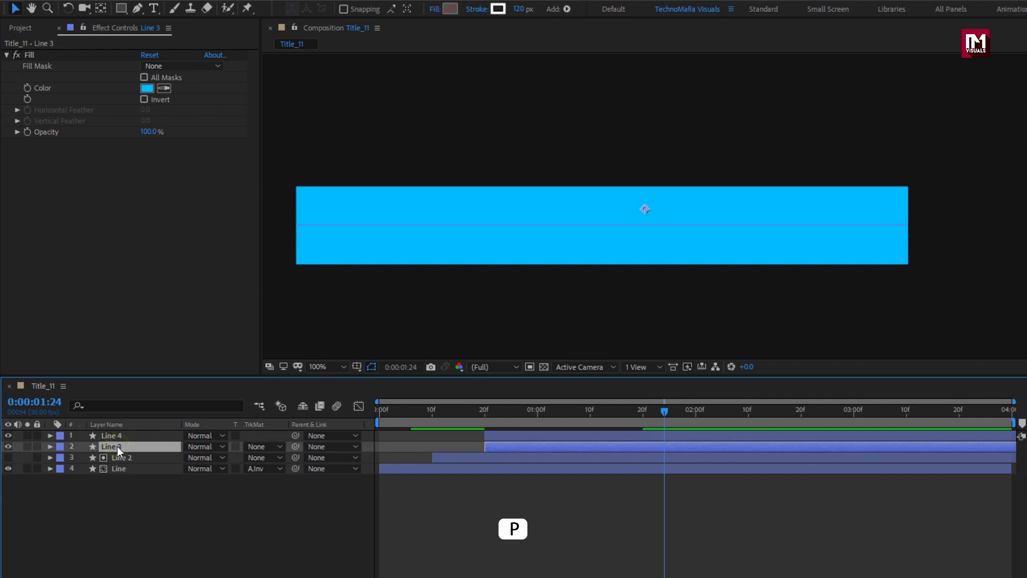
key(p)
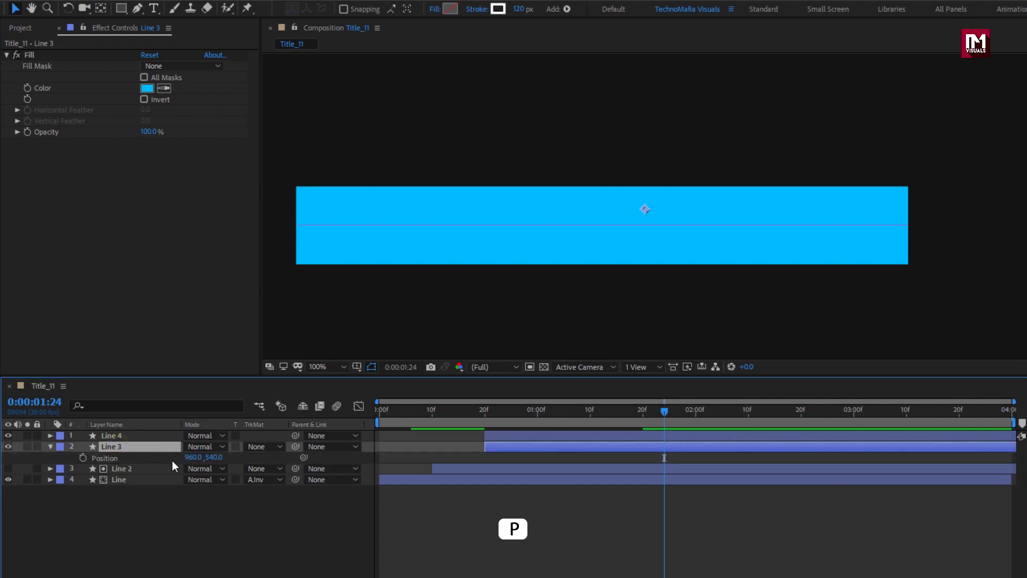
drag(191, 459, 222, 458)
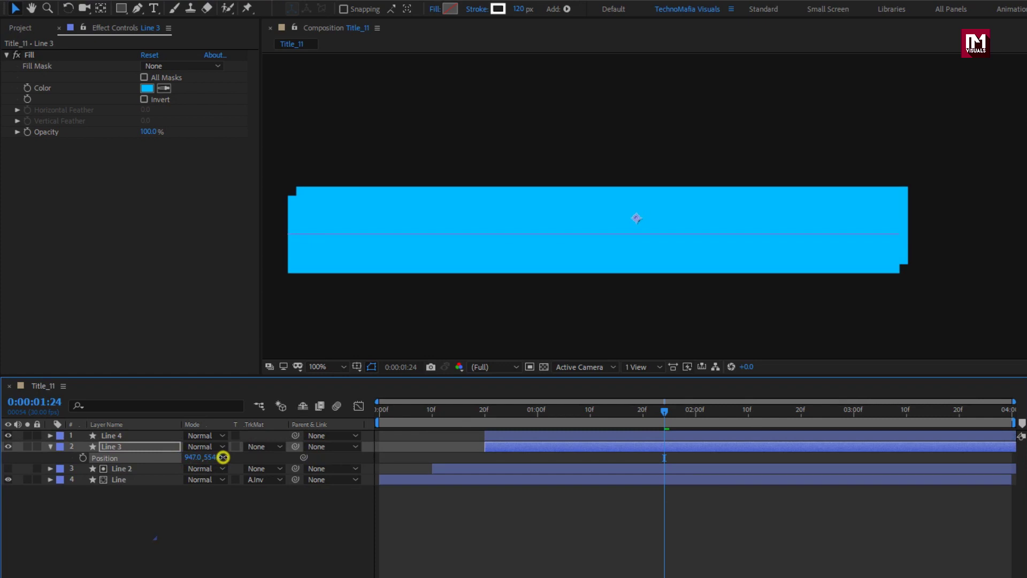
Apply the Drop Shadow effect to the Line 4 layer
click(118, 438)
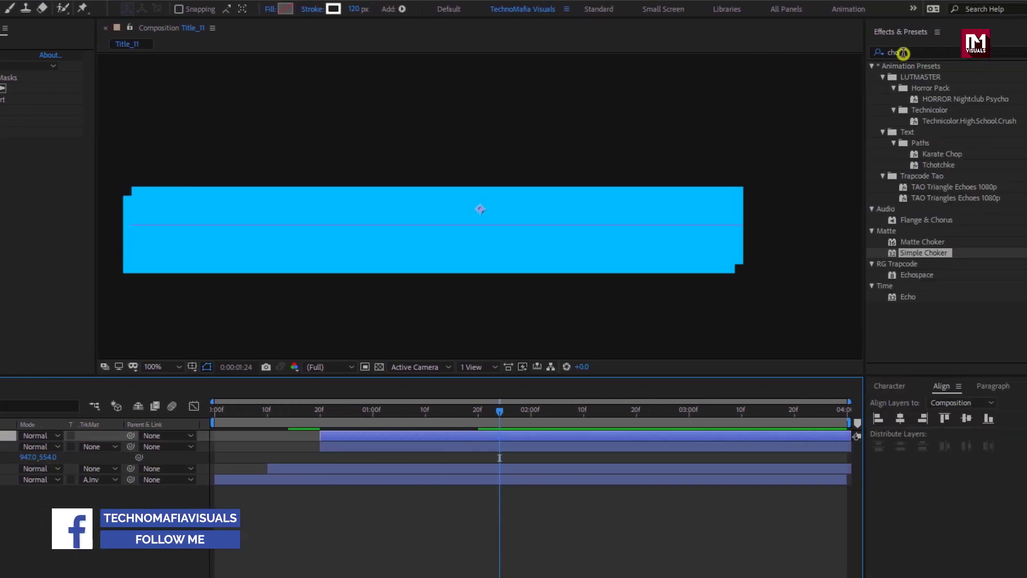
click(903, 52)
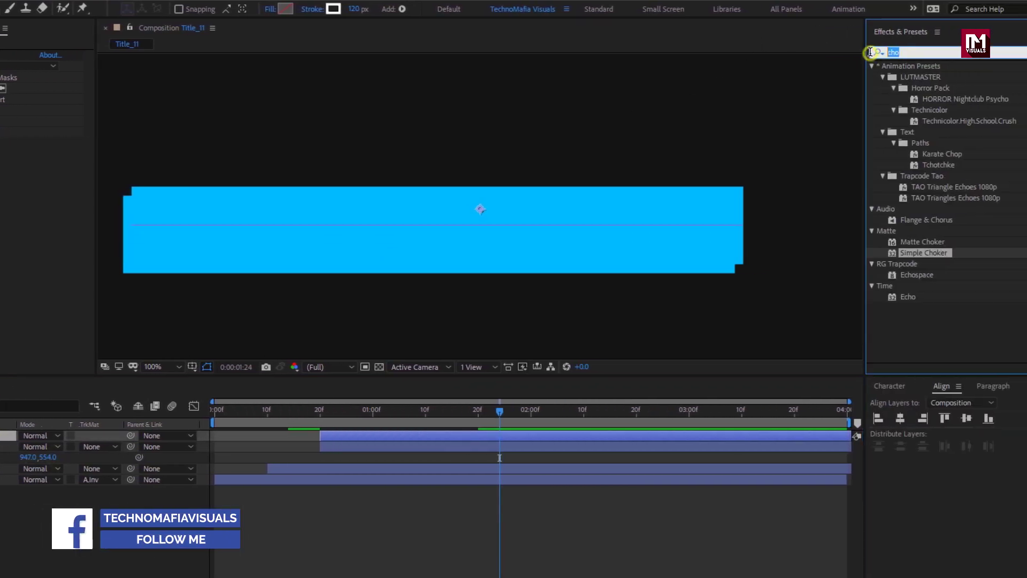
text(drop)
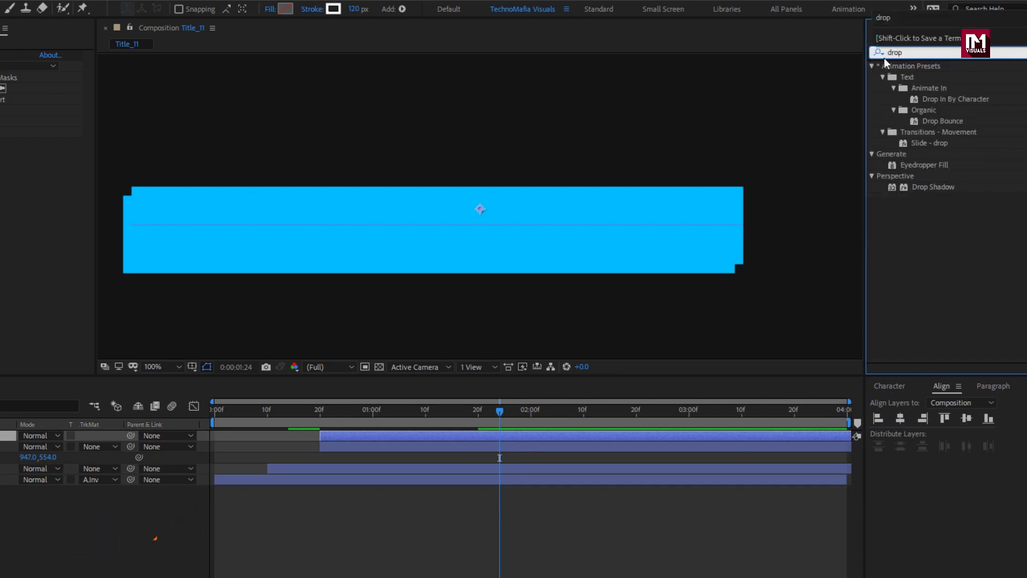
double_click(921, 188)
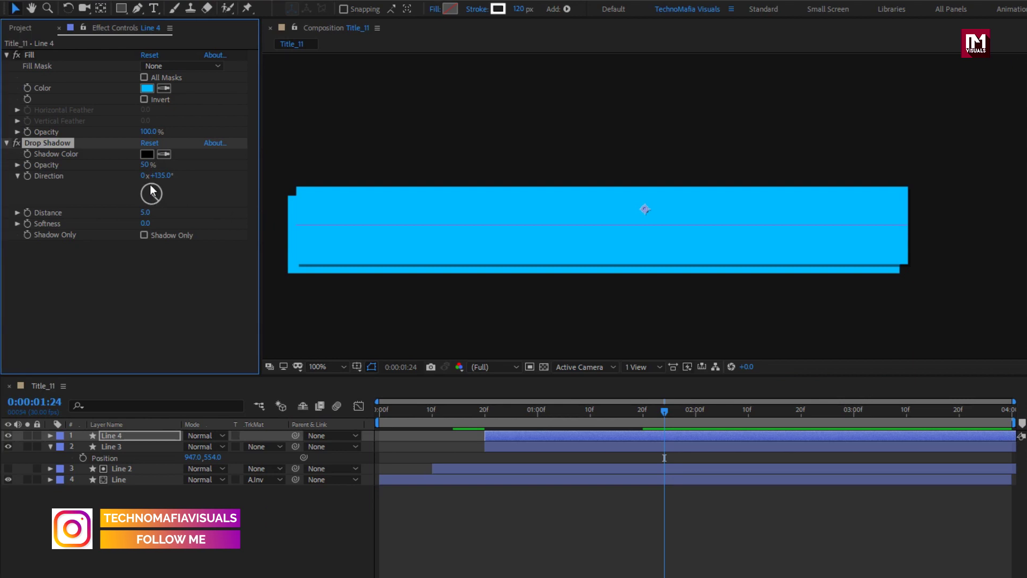
Set Line 4's drop shadow to 67% opacity, 237° direction, distance 25 and softness 86, and preview the layered bars
click(157, 176)
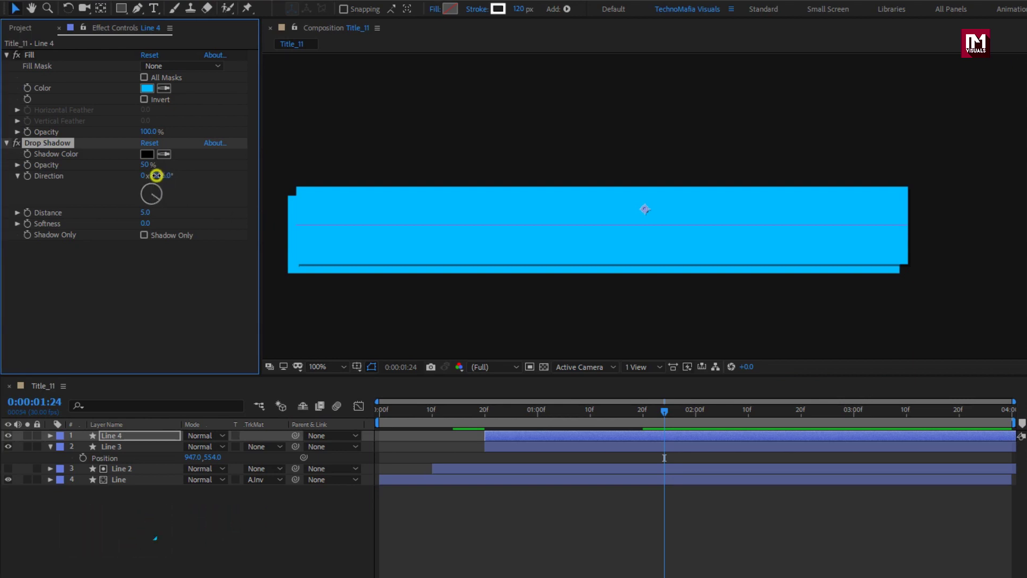
drag(156, 176, 223, 169)
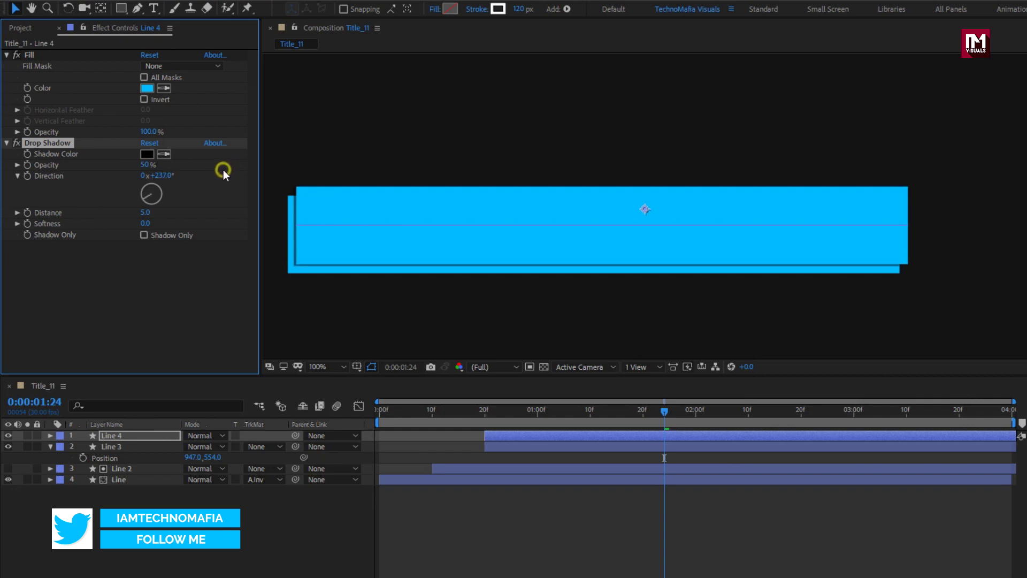
drag(145, 212, 179, 218)
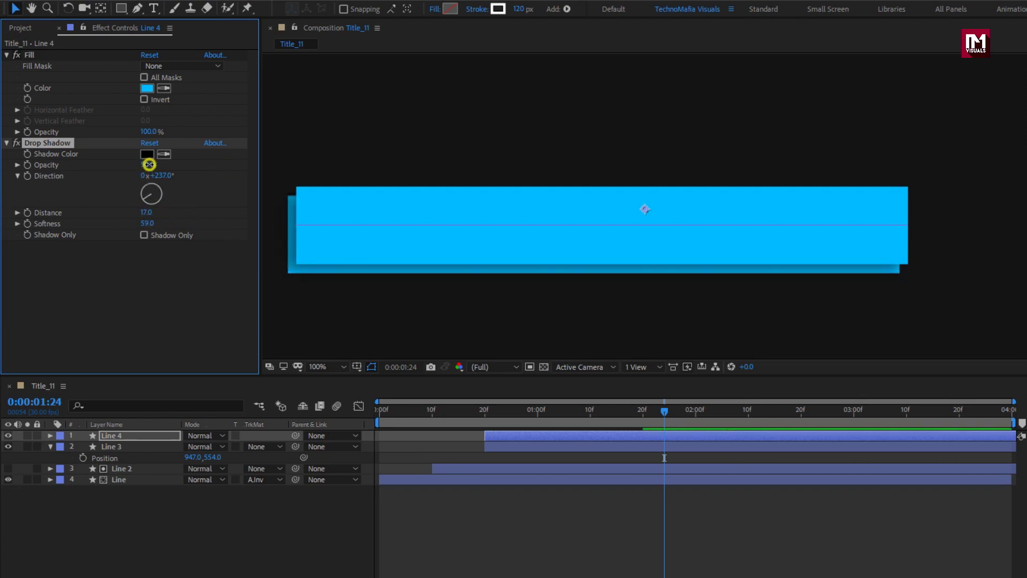
drag(149, 164, 174, 167)
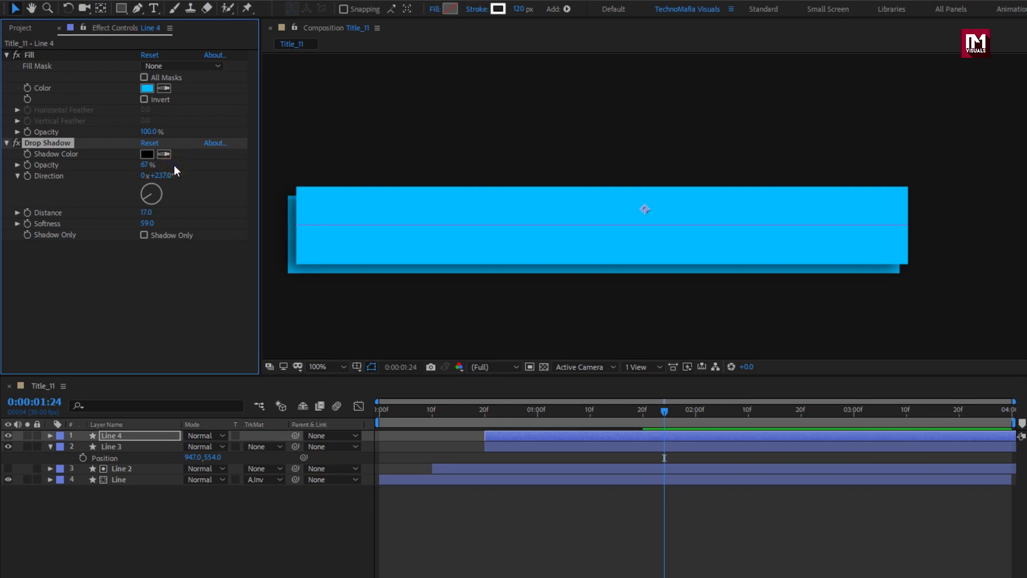
mouse_move(148, 224)
mouse_down()
mouse_move(165, 226)
mouse_move(150, 213)
mouse_up()
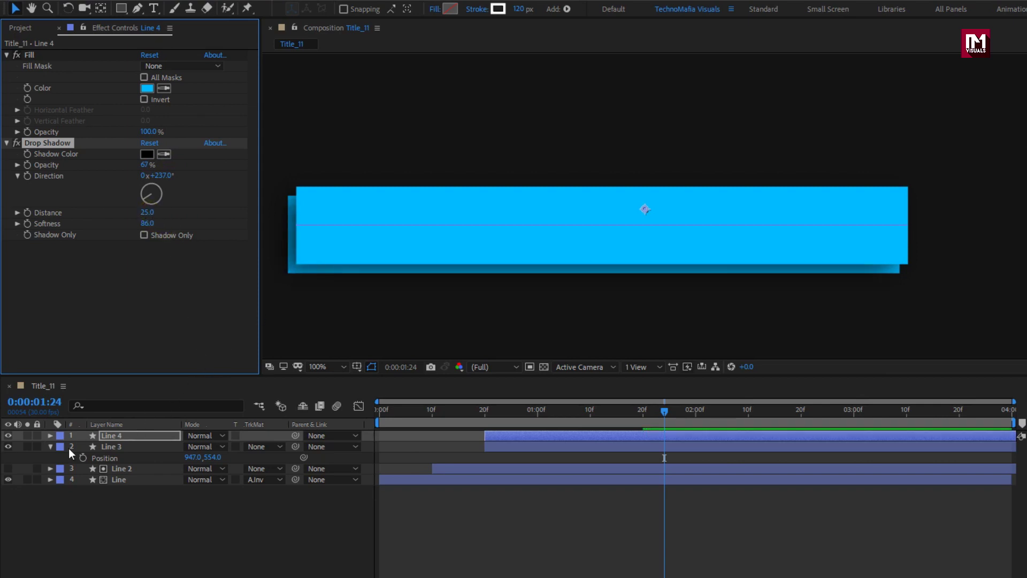
click(50, 446)
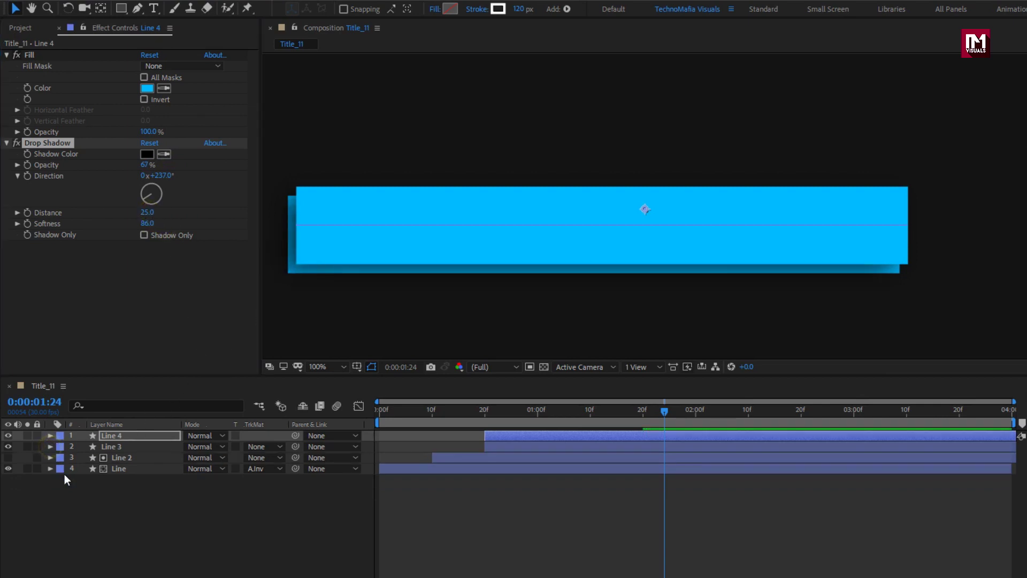
click(63, 502)
drag(634, 412, 713, 413)
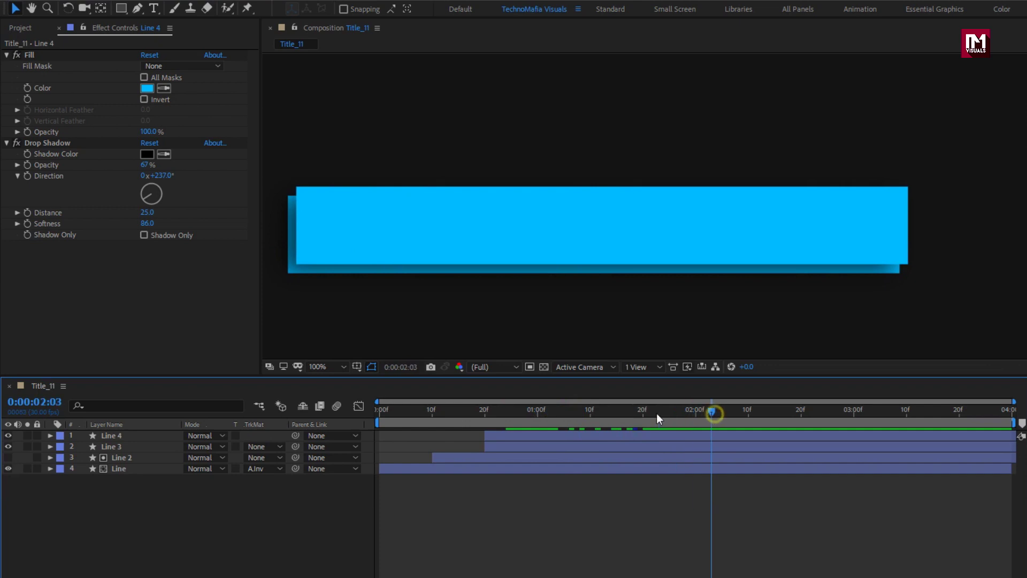
Add a text layer reading "SALE 50% OFF" on the blue bar
click(156, 12)
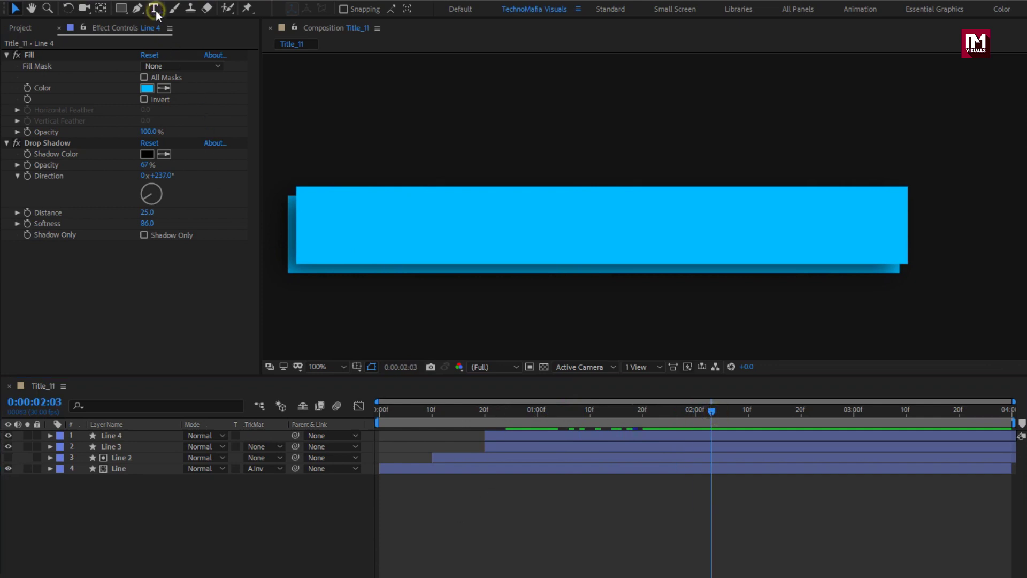
click(431, 233)
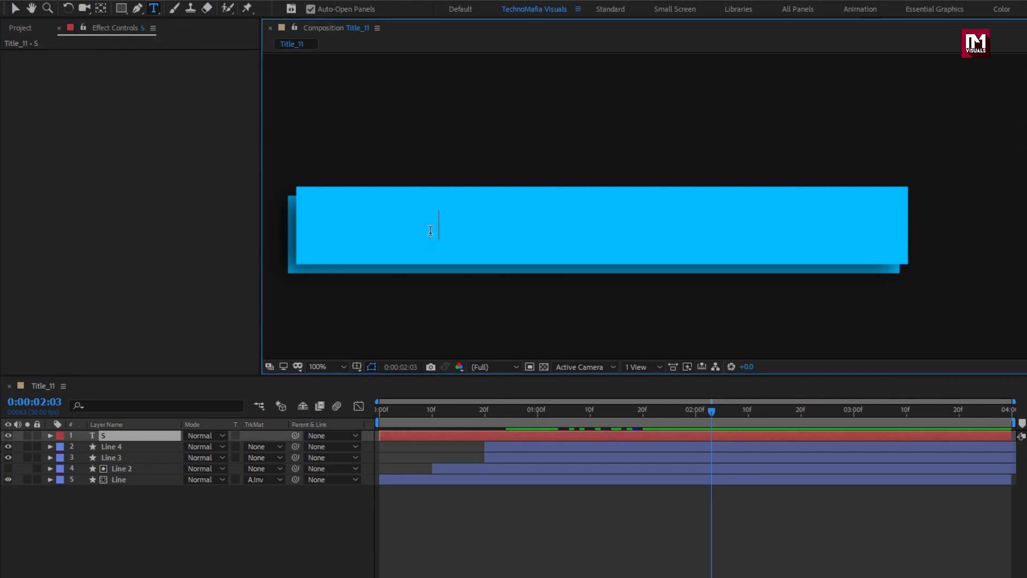
text(SALE 50% OFF)
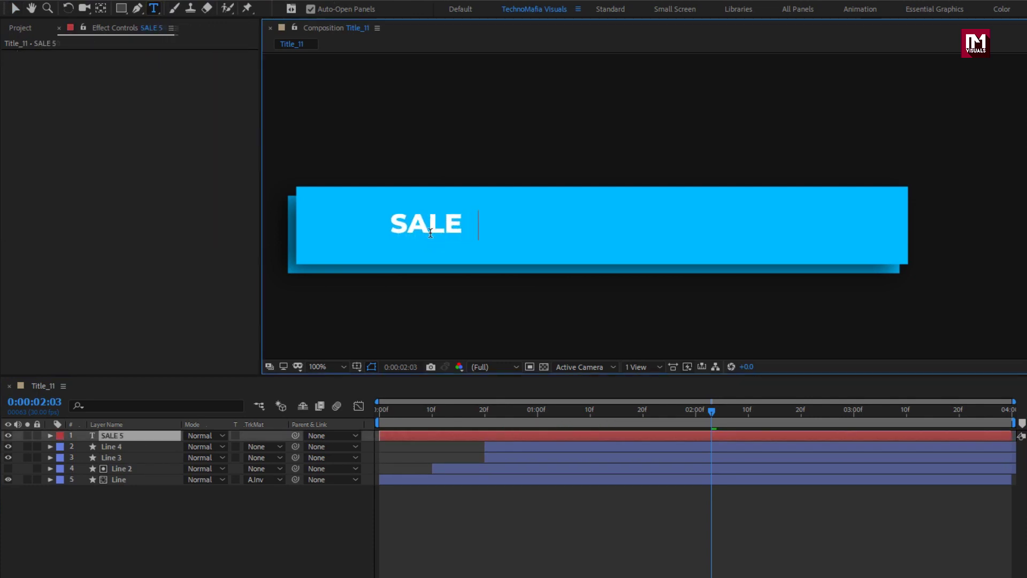
key(Escape)
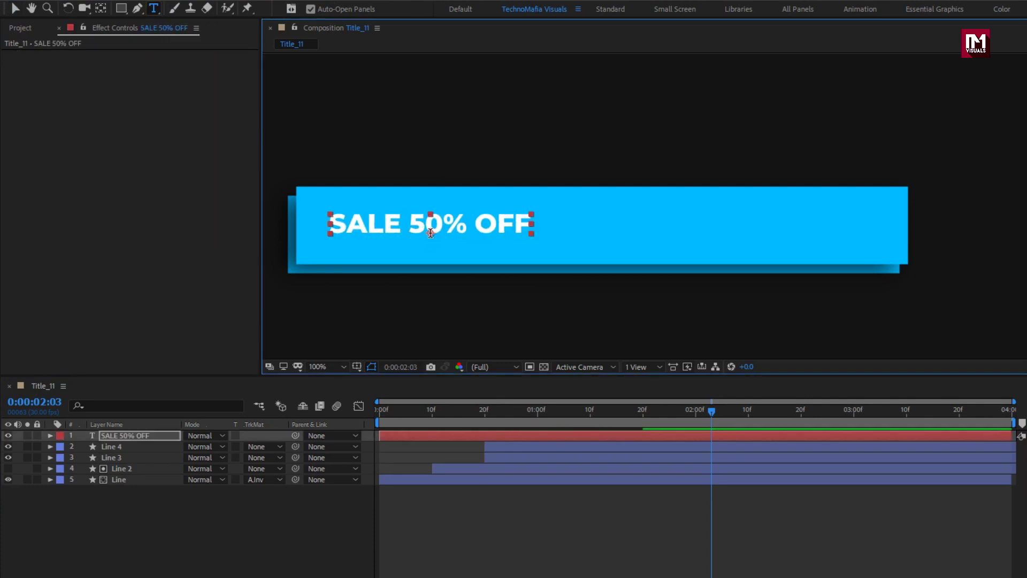
key(v)
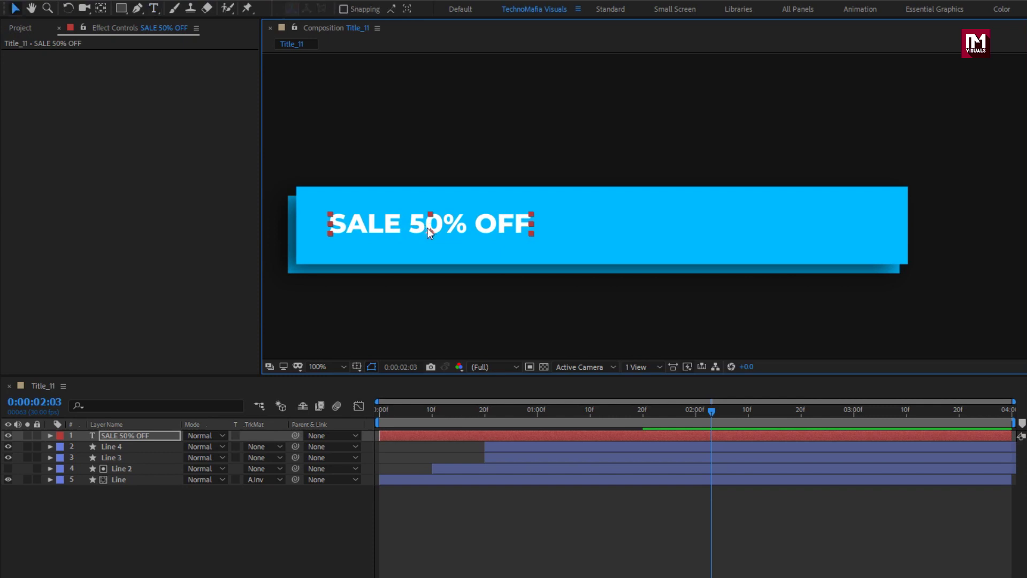
Enlarge the "SALE 50% OFF" text to 81 px and position it at the middle of the front bar
drag(428, 228, 624, 229)
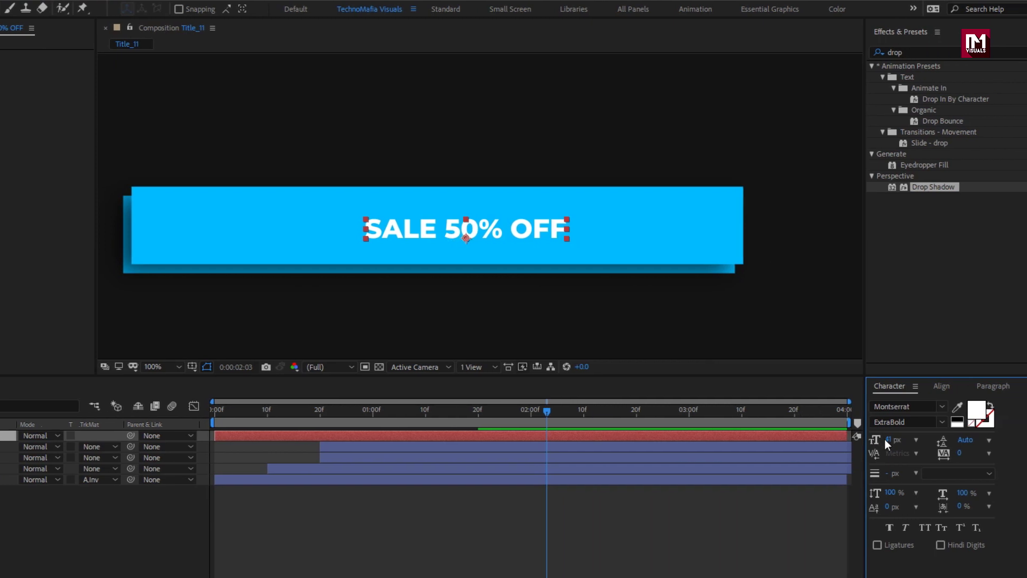
drag(887, 442, 915, 439)
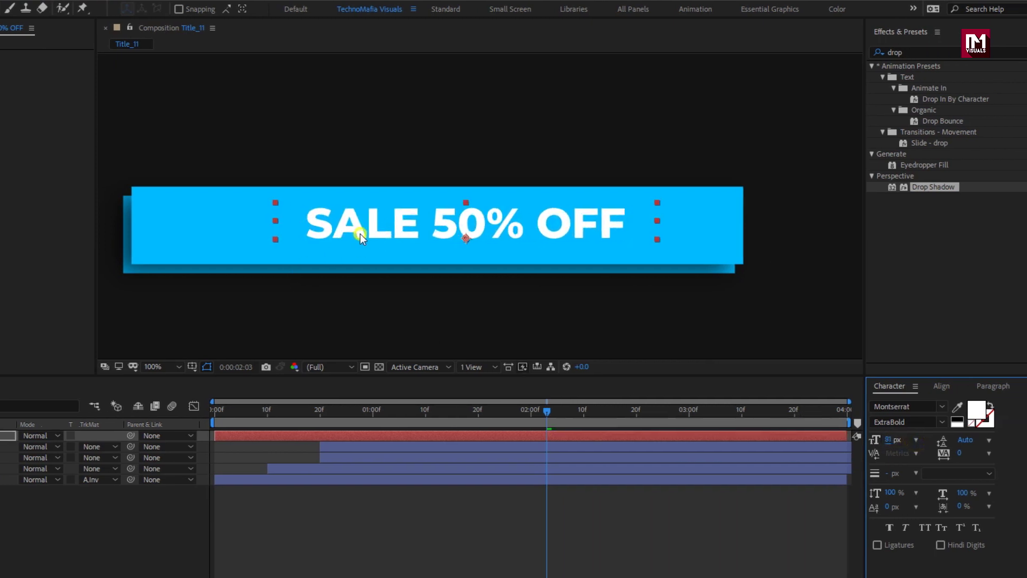
drag(360, 234, 342, 233)
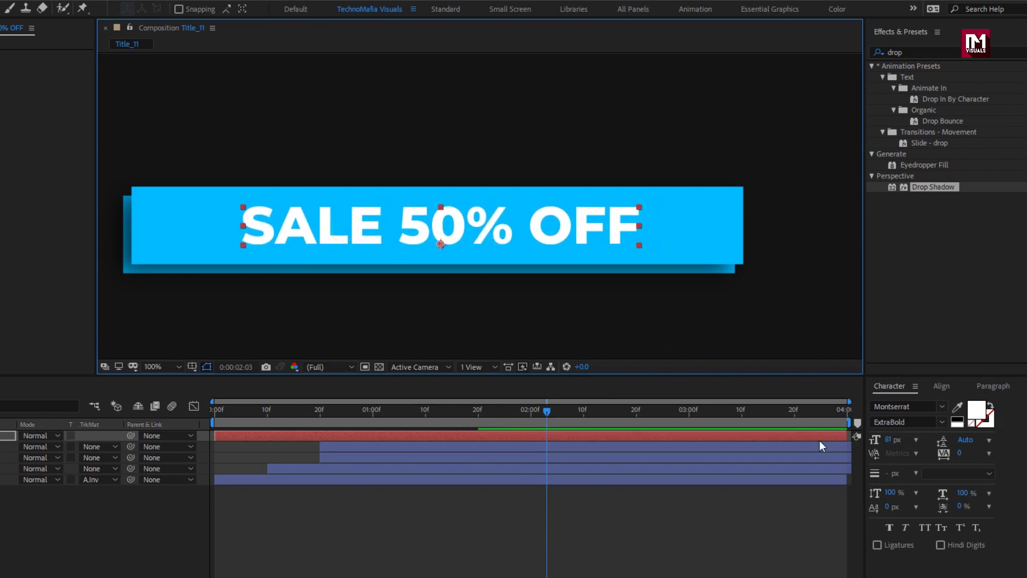
Enlarge the "SALE 50% OFF" text to 94 px and recenter it on the front bar
drag(889, 444, 896, 444)
drag(416, 223, 417, 225)
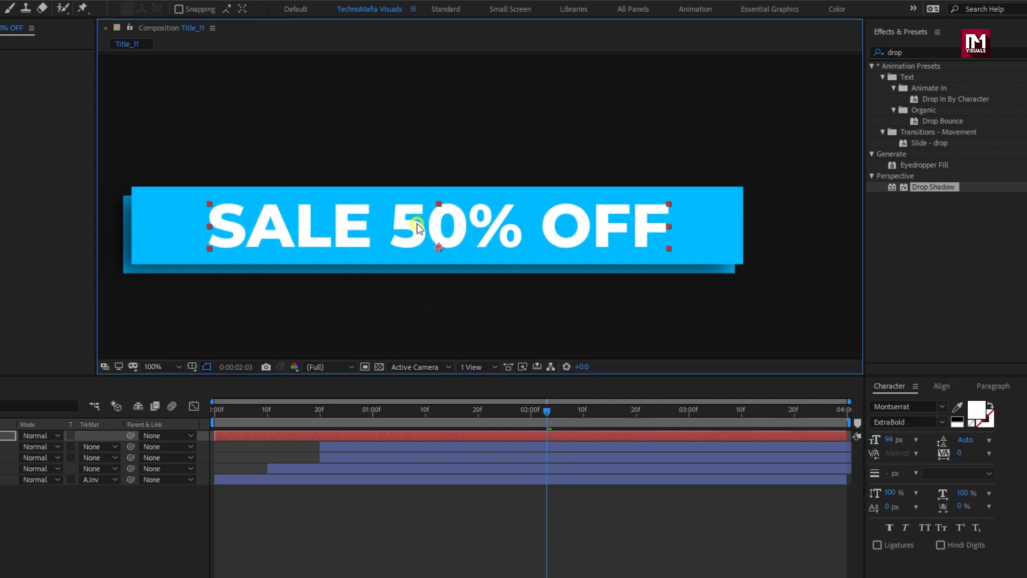
click(149, 506)
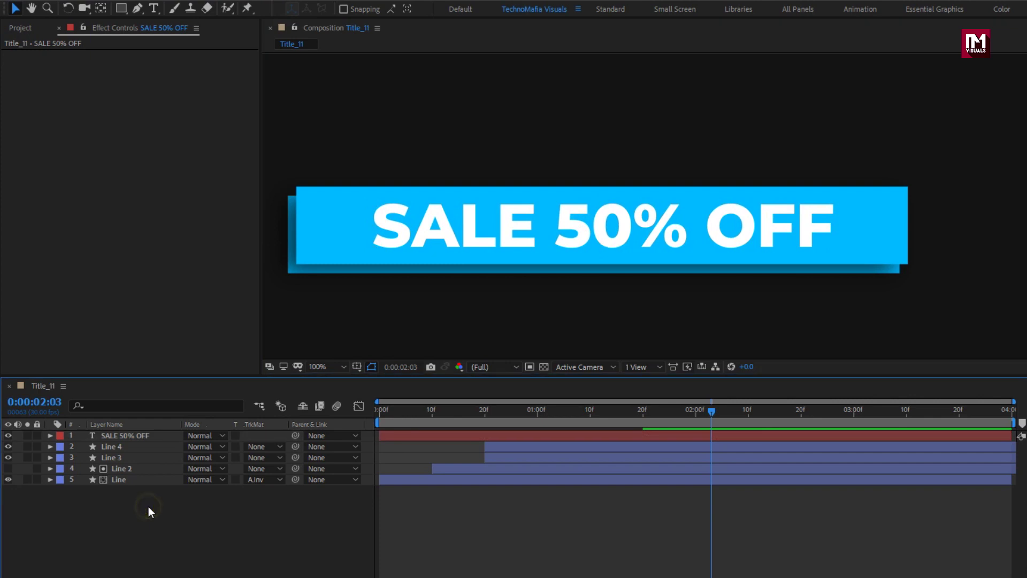
Create a 1920 × 1080 px solid named "shape_1" in pale gray-red (#9E7D7D)
right_click(149, 506)
mouse_move(261, 365)
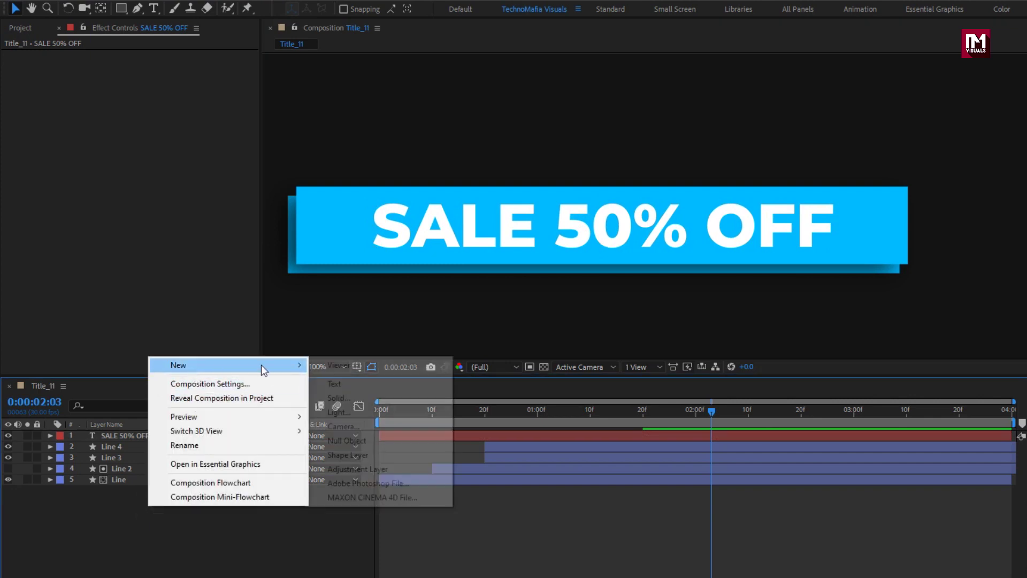
click(354, 398)
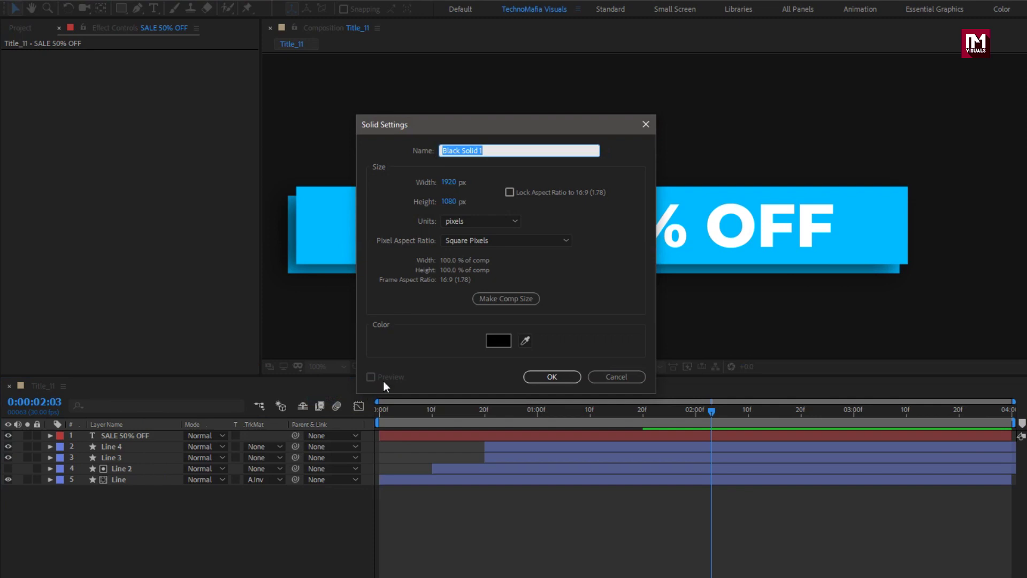
click(489, 343)
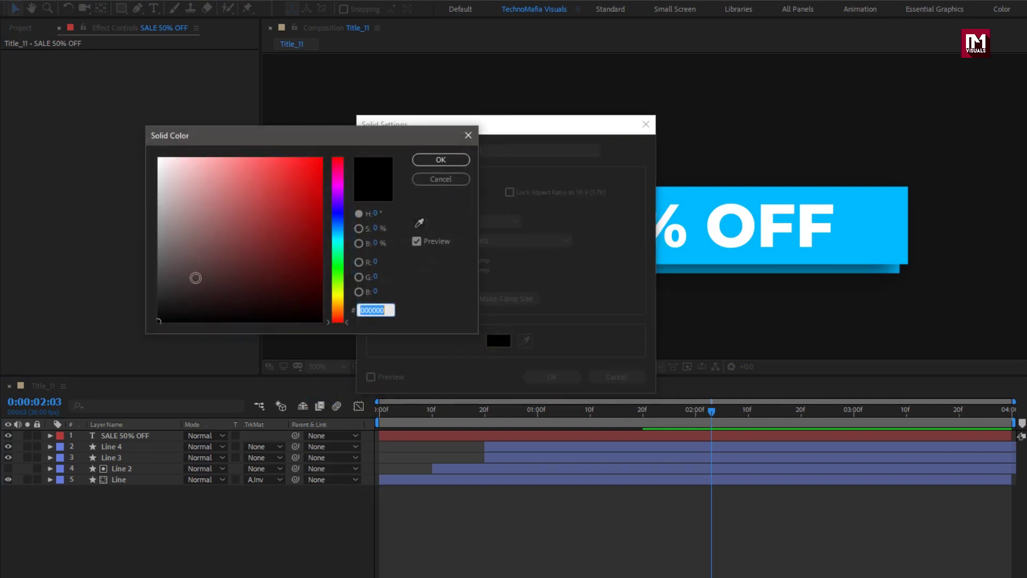
click(189, 273)
drag(194, 272, 192, 220)
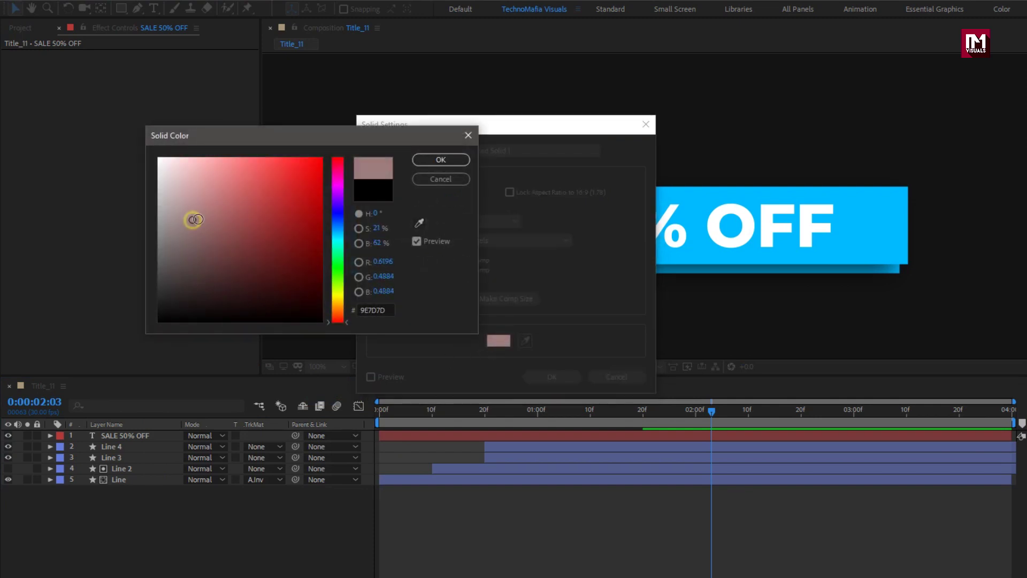
click(436, 160)
click(524, 150)
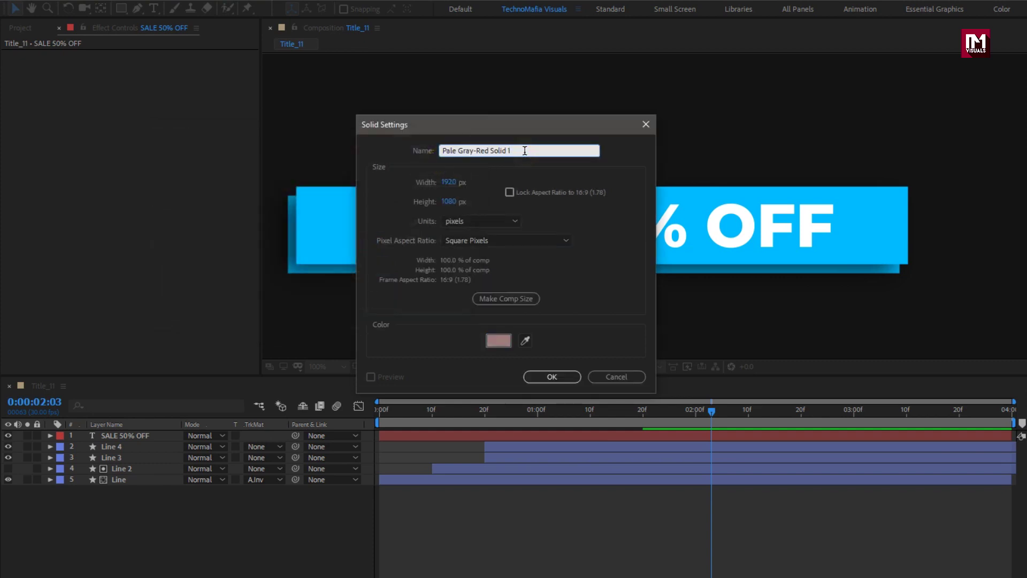
key(ctrl+a)
text(sha)
click(544, 377)
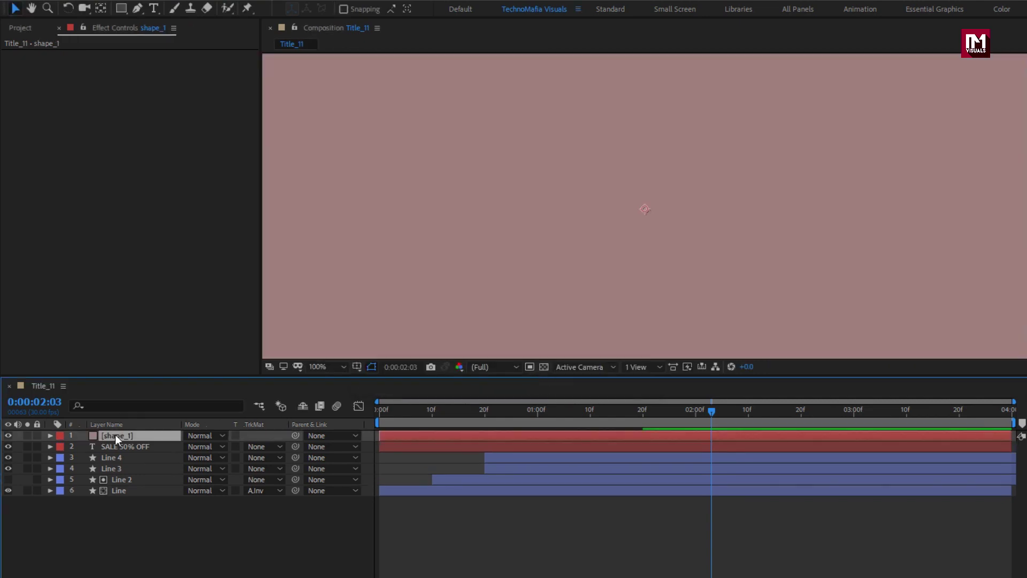
Move the shape_1 solid up to Y position 29 so its lower edge crosses the middle of the text
key(p)
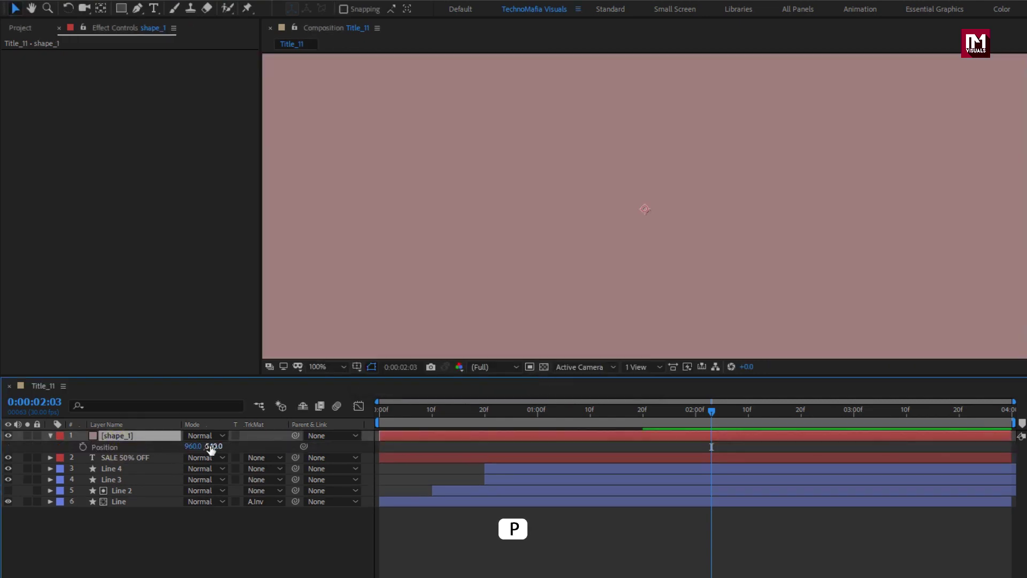
drag(219, 448, 84, 435)
click(219, 446)
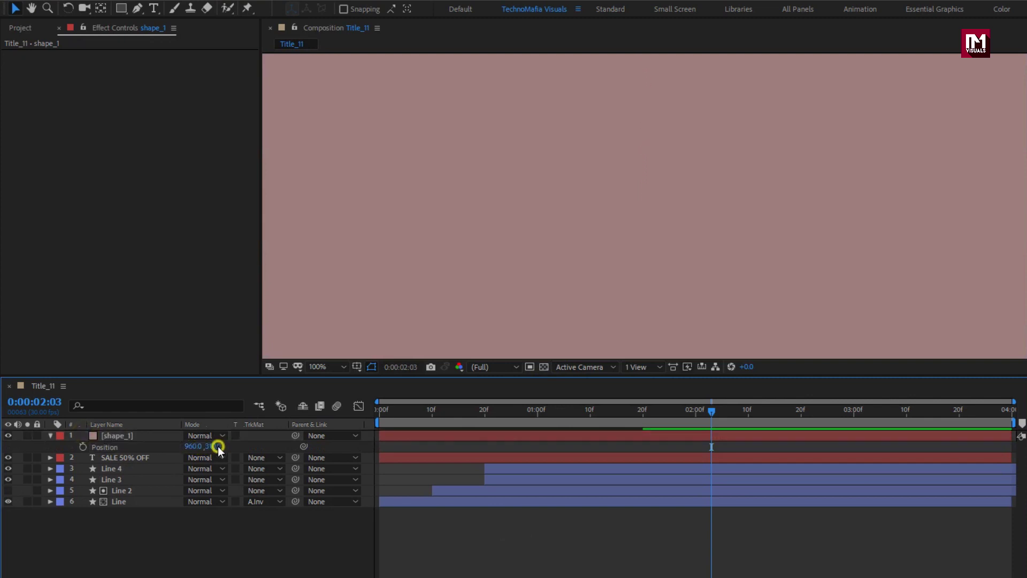
drag(211, 447, 59, 421)
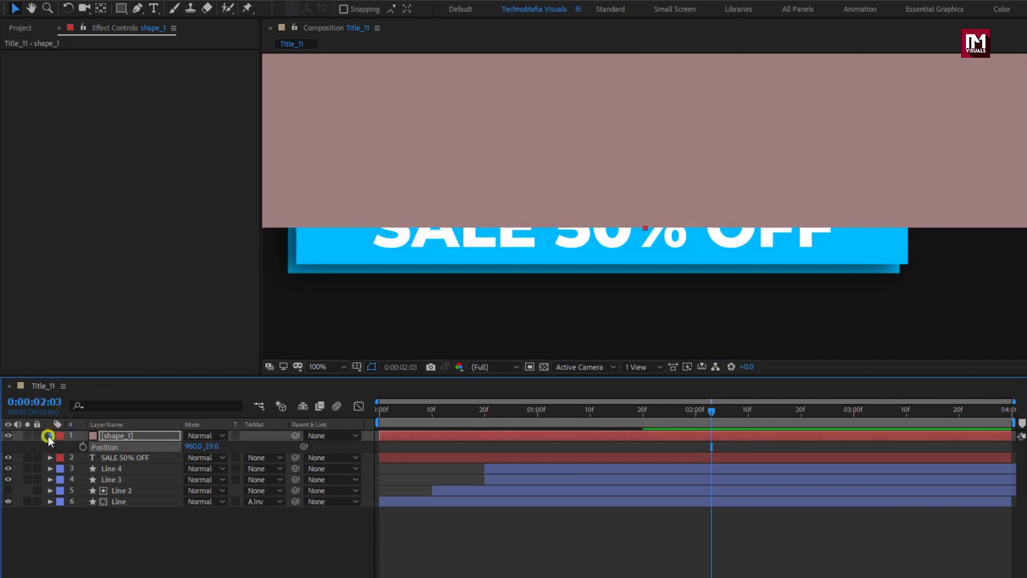
click(48, 436)
Set the SALE 50% OFF layer's track matte to Alpha, using the shape_1 solid above it
click(108, 447)
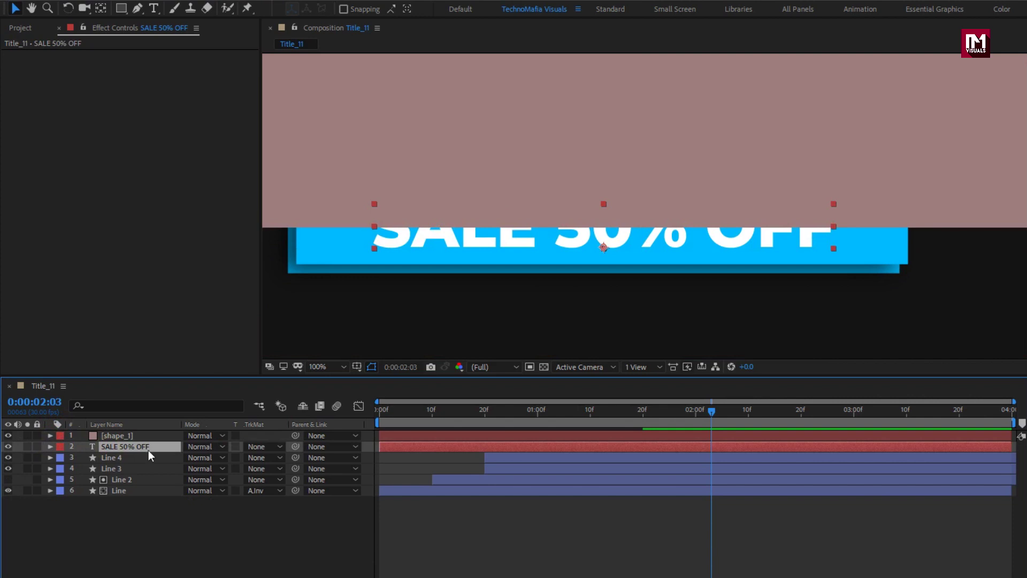
click(261, 448)
click(269, 477)
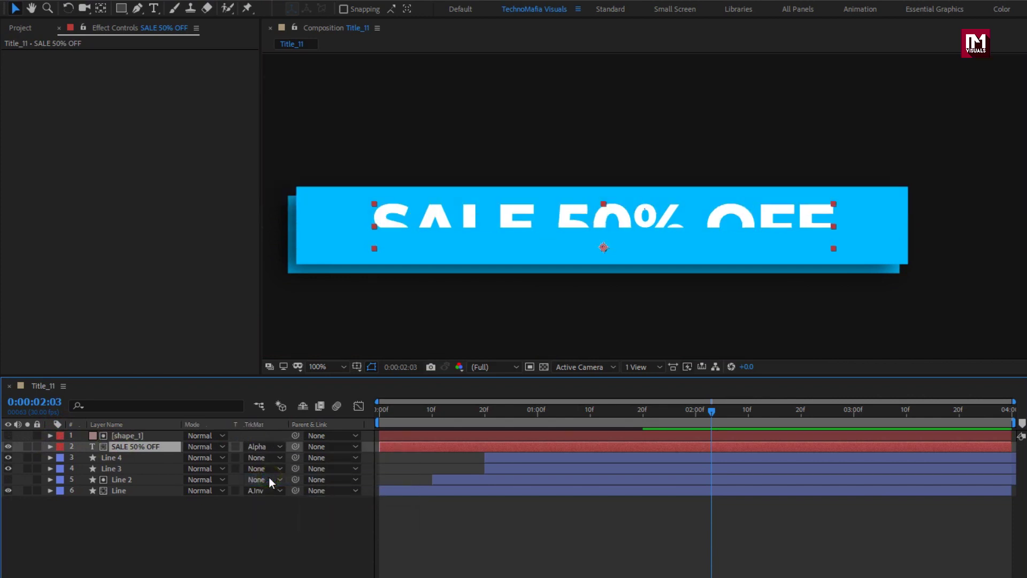
click(167, 514)
Duplicate the shape_1 solid and the SALE 50% OFF text layer together
click(123, 451)
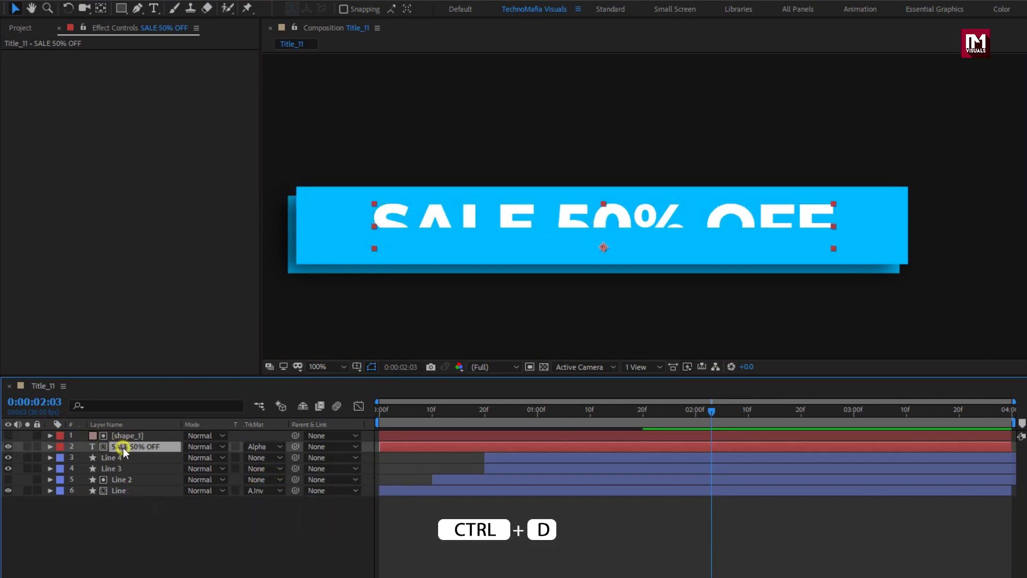
ctrl+click(123, 436)
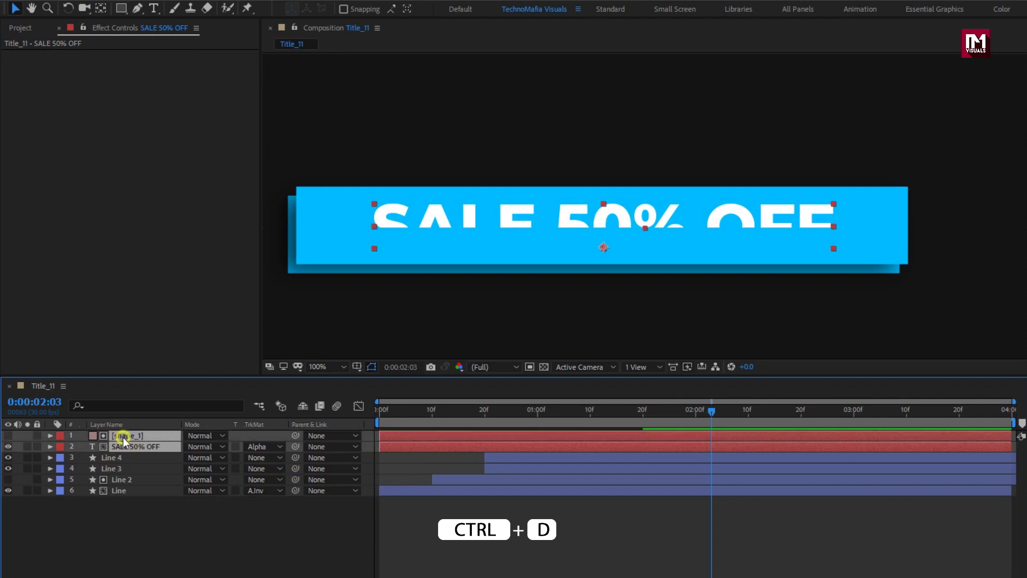
key(ctrl+d)
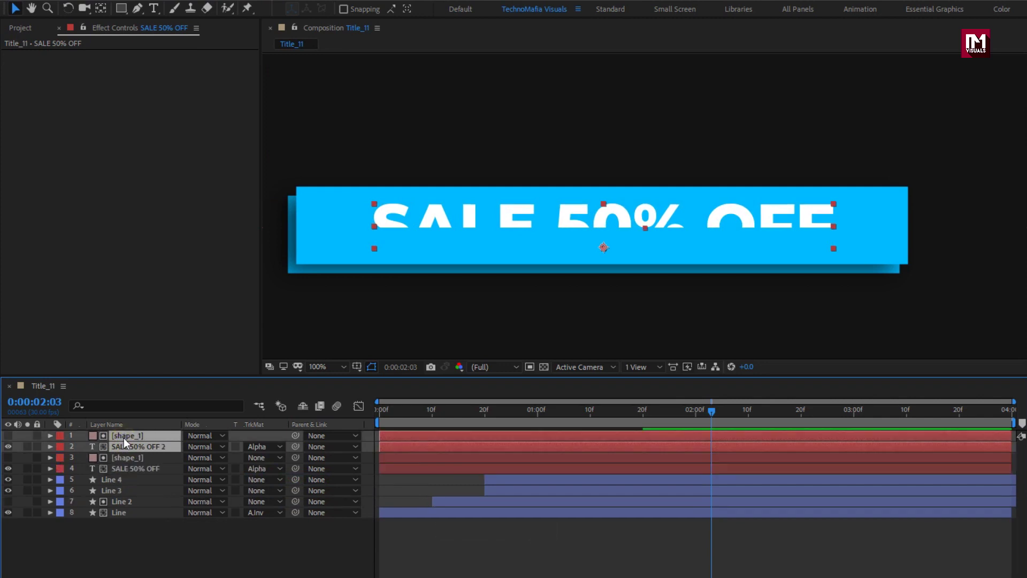
click(134, 560)
Move the topmost shape_1 solid down to Y position 1102 so its matte reveals the lower half of the text
click(126, 435)
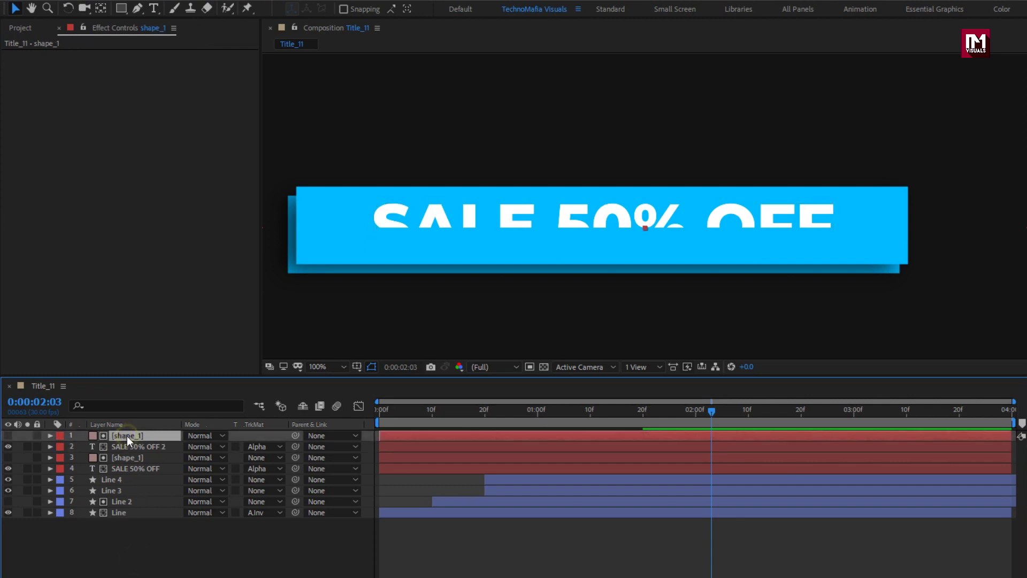
key(p)
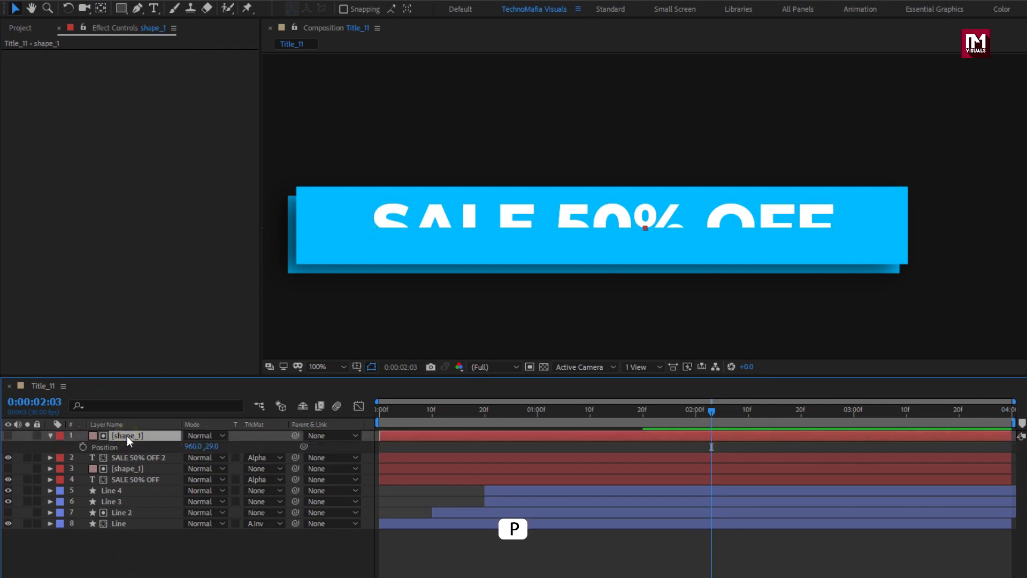
click(212, 447)
text(1080)
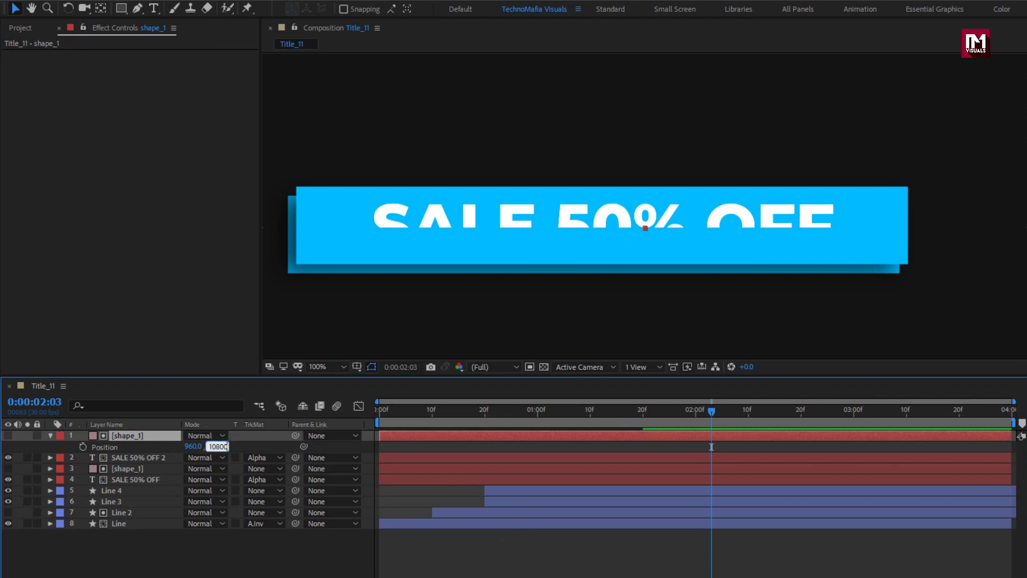
key(Return)
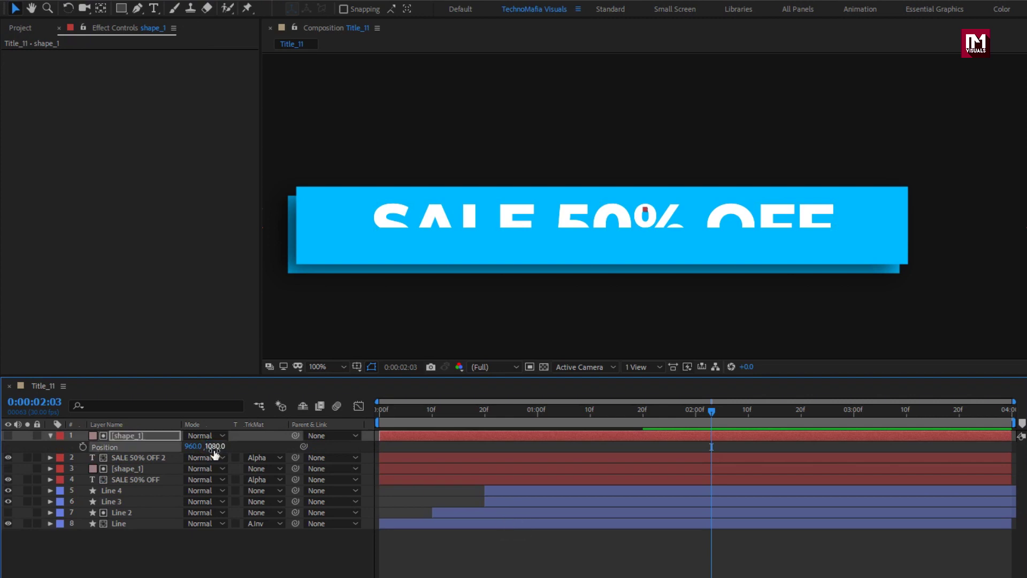
mouse_move(214, 445)
mouse_down()
mouse_move(245, 444)
mouse_move(233, 442)
mouse_up()
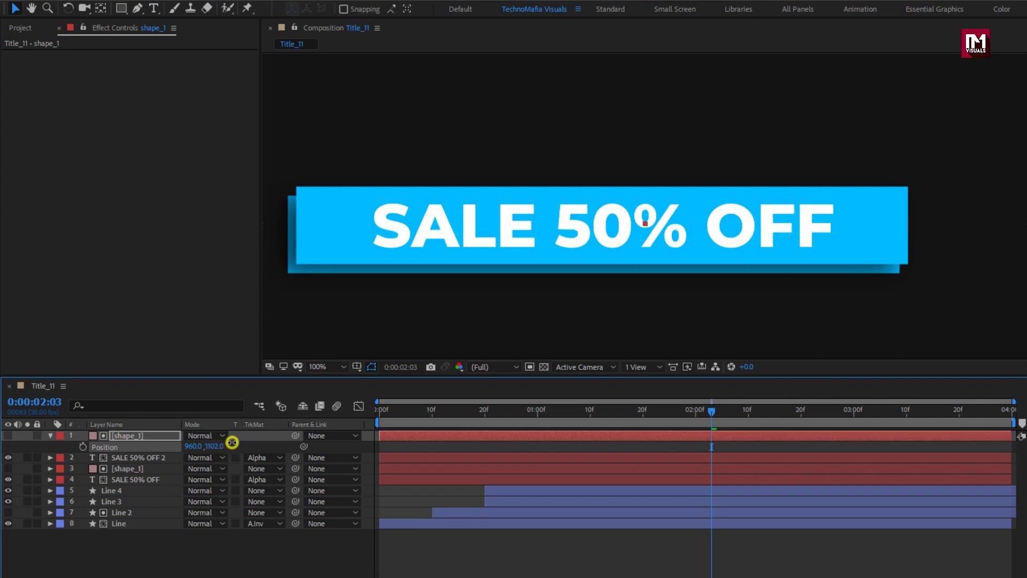
click(52, 436)
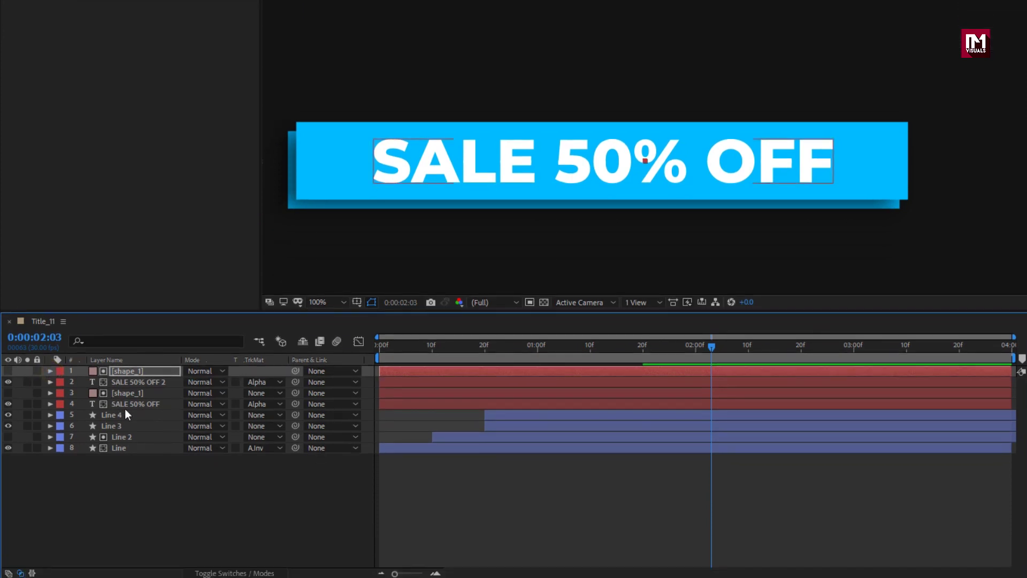
Add position keyframes at 0:00:02:00 to both SALE 50% OFF text layers
click(125, 408)
key(p)
click(133, 380)
key(p)
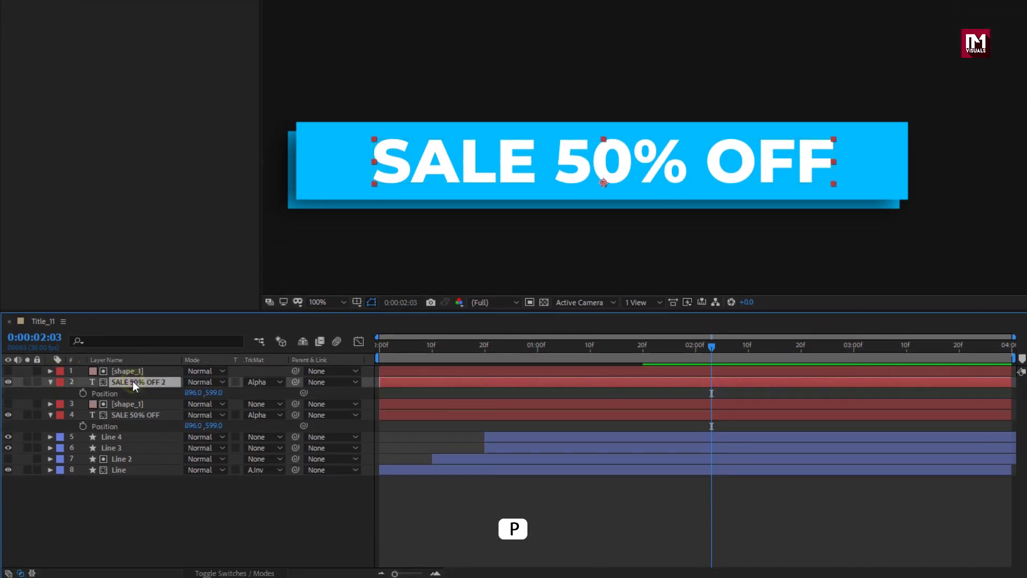
click(696, 347)
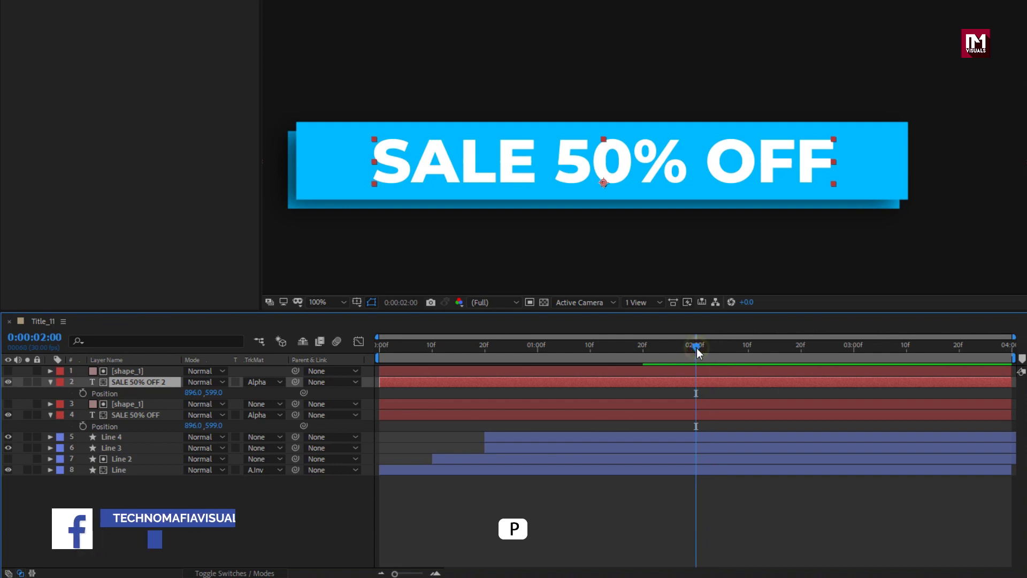
click(83, 426)
click(83, 393)
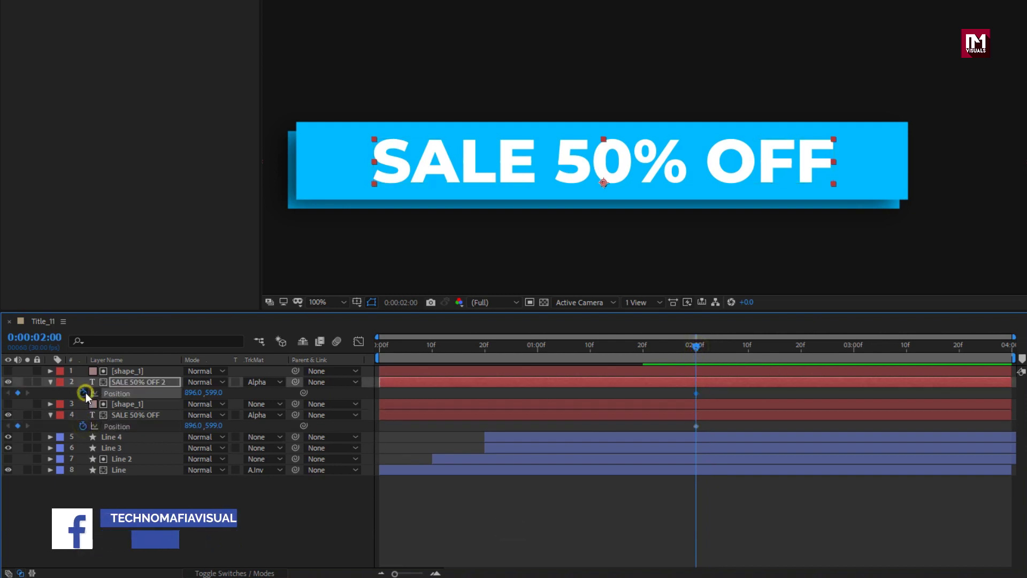
At 0:00:00:10, set the Y position of SALE 50% OFF to 713 and SALE 50% OFF 2 to 496, and preview the reveal
click(431, 348)
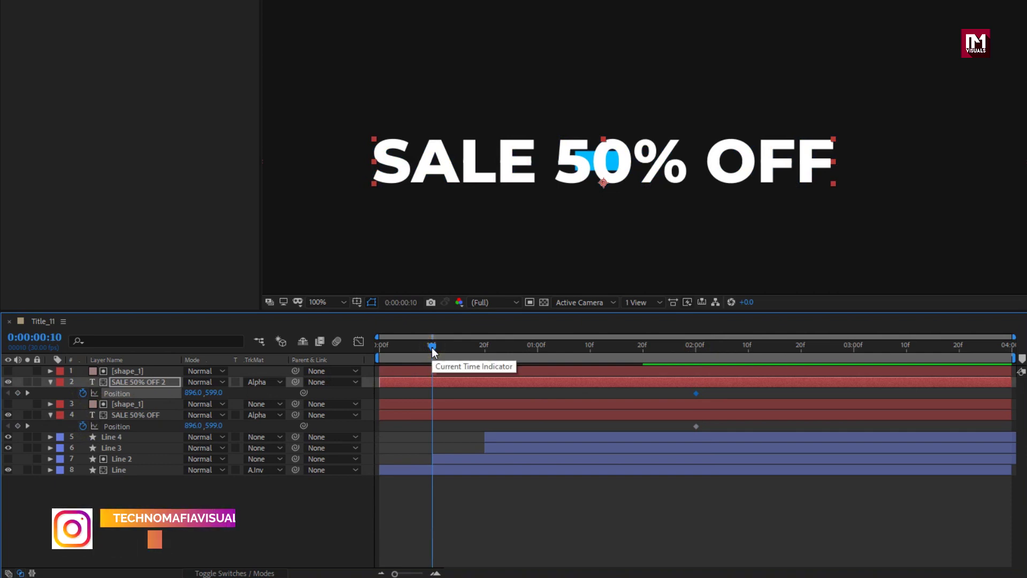
click(127, 415)
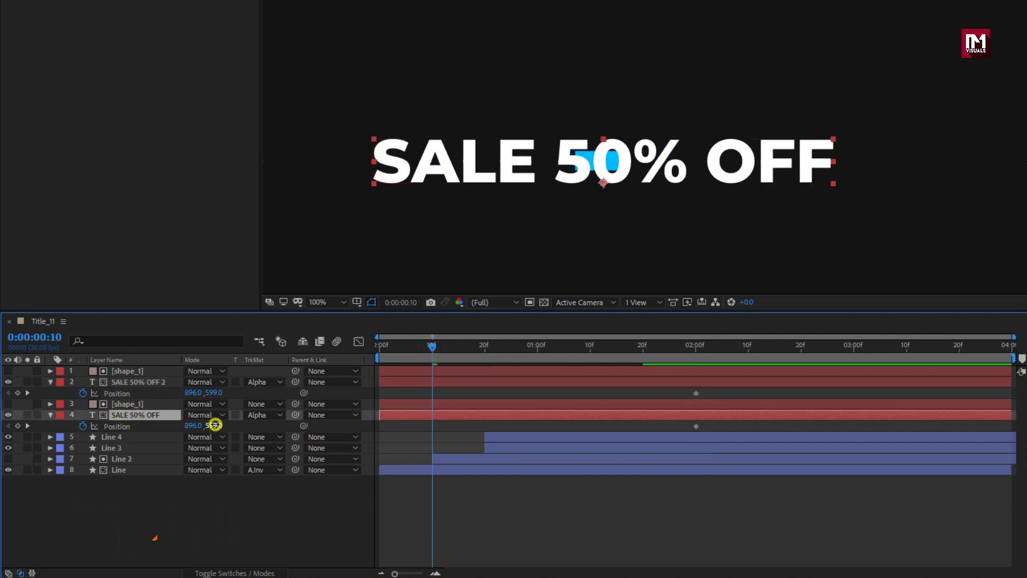
drag(215, 425, 289, 422)
click(132, 384)
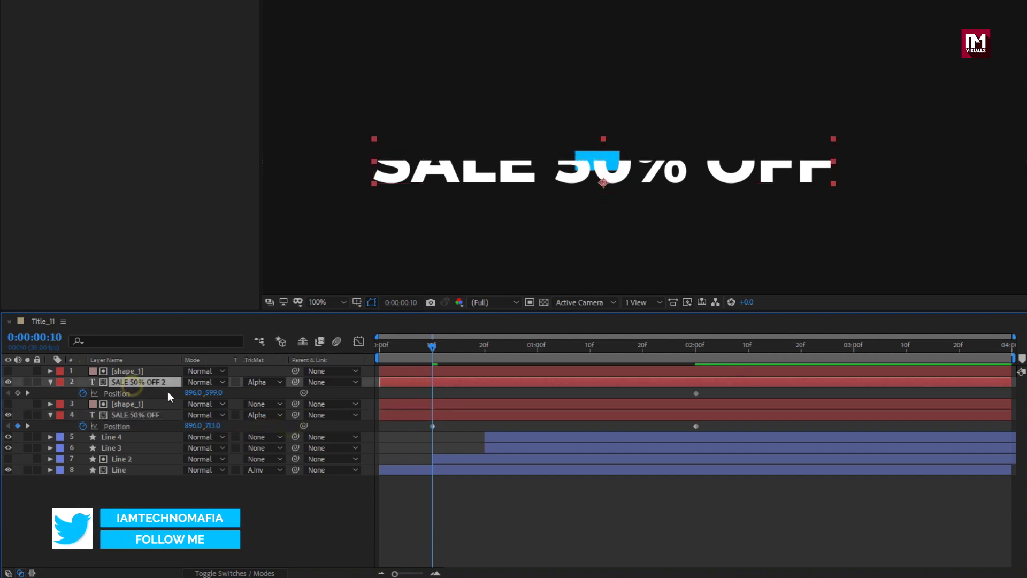
drag(213, 393, 179, 395)
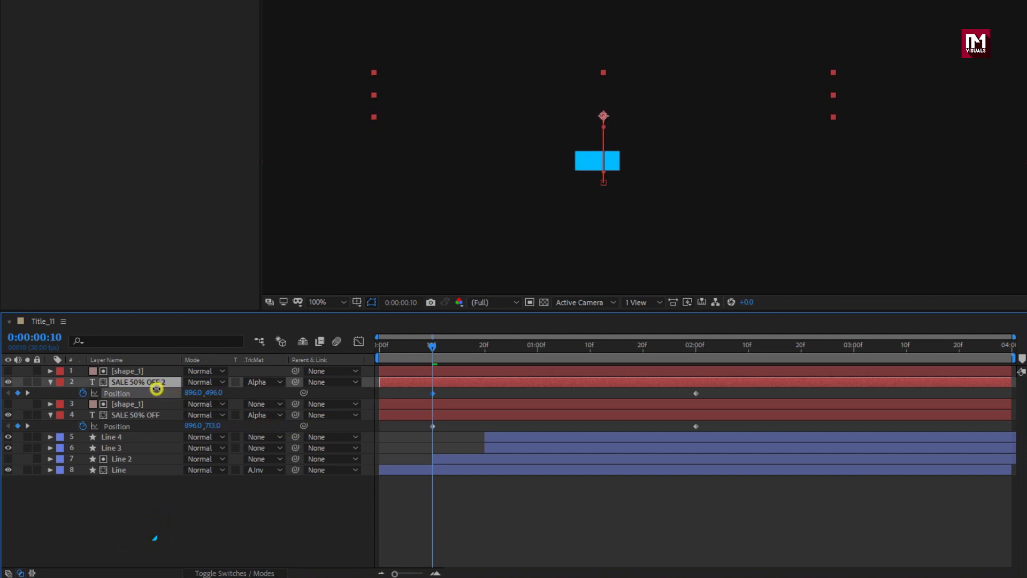
drag(434, 345, 751, 338)
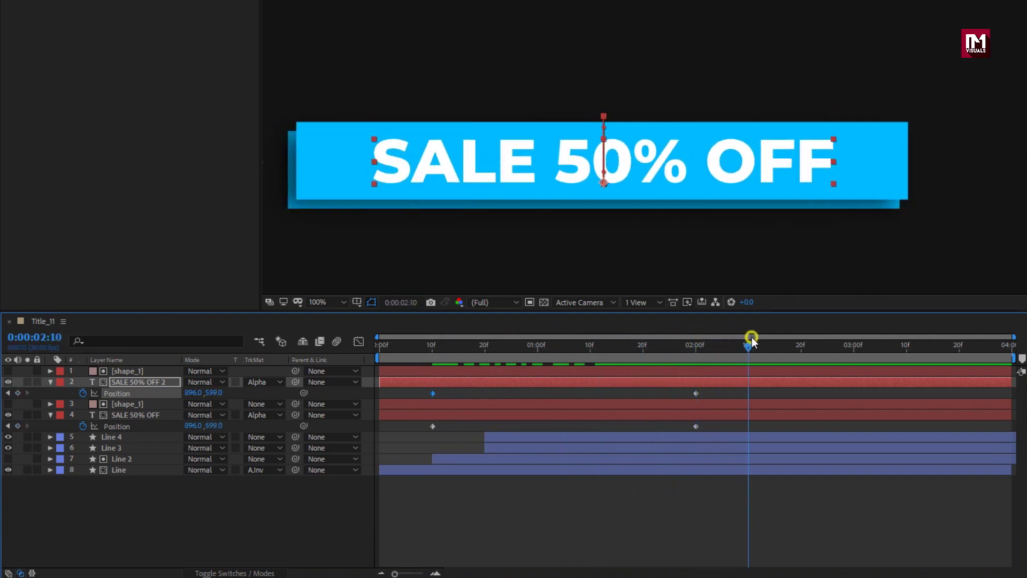
Apply Easy Ease to all position keyframes of both text layers
drag(708, 391, 422, 435)
right_click(434, 427)
mouse_move(540, 422)
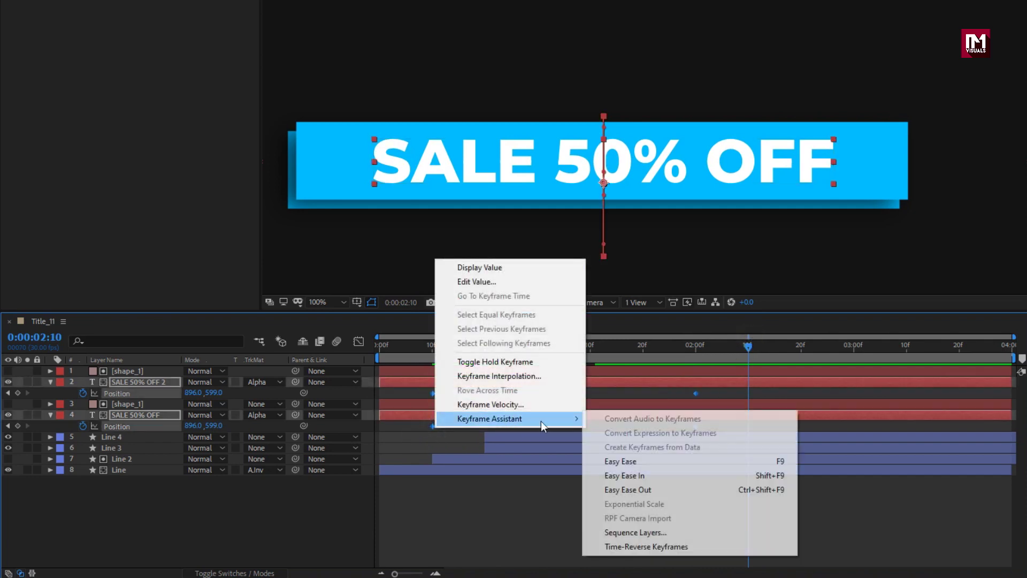
click(619, 459)
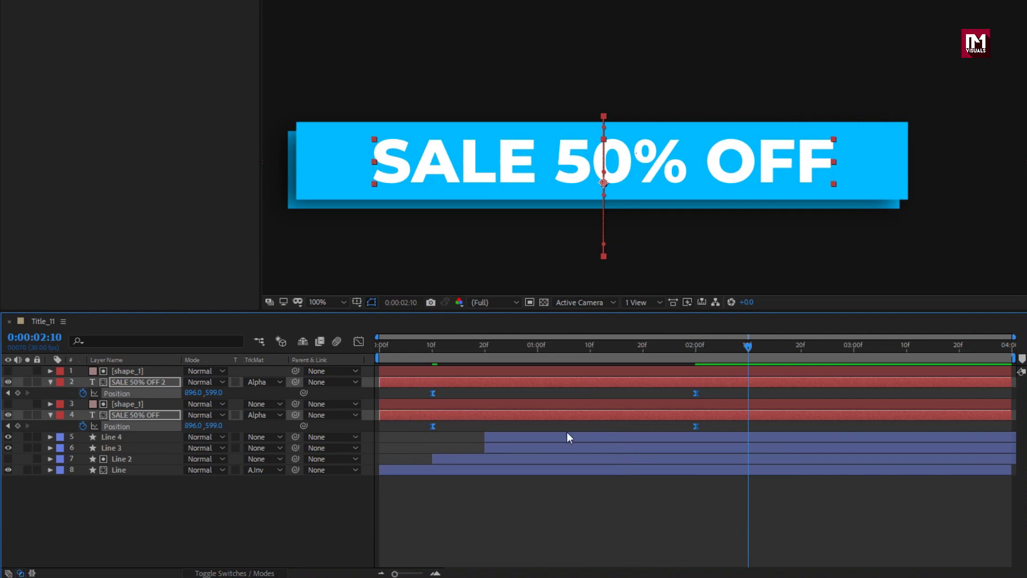
Reshape both text layers' position speed curves so the motion peaks early and slows gradually into the final keyframes
click(359, 340)
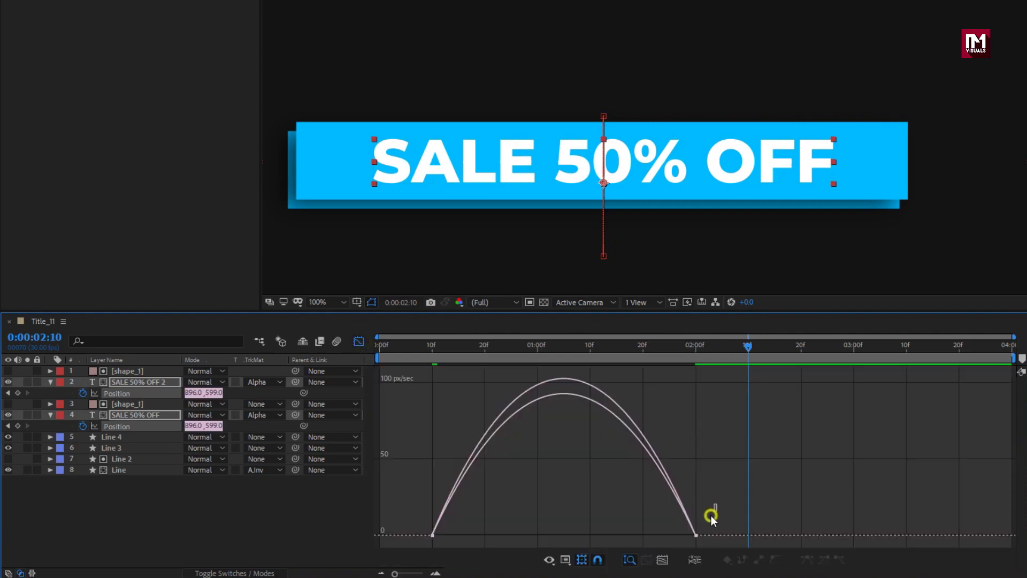
drag(710, 516, 565, 531)
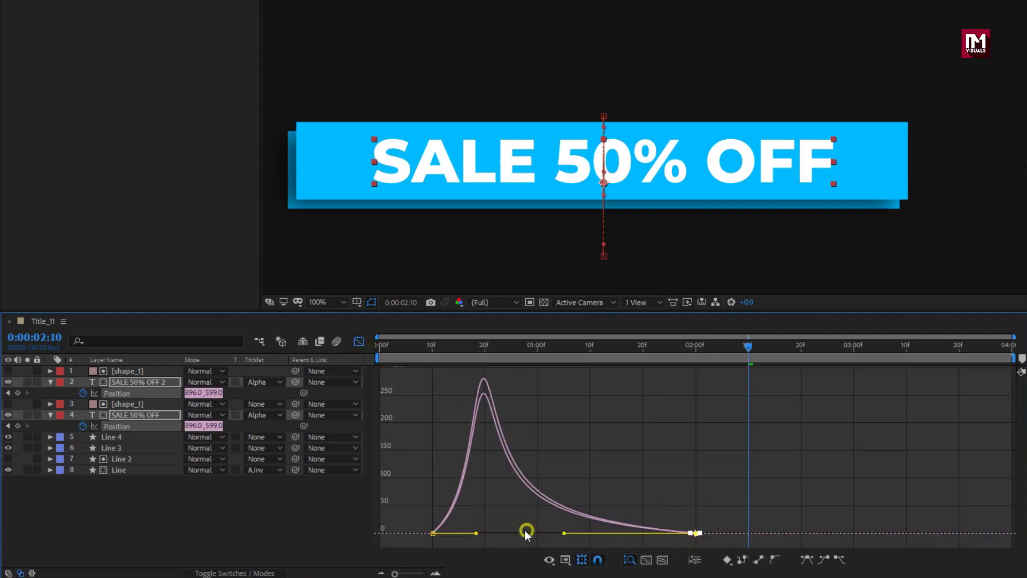
drag(487, 518, 390, 548)
drag(484, 531, 563, 531)
click(358, 341)
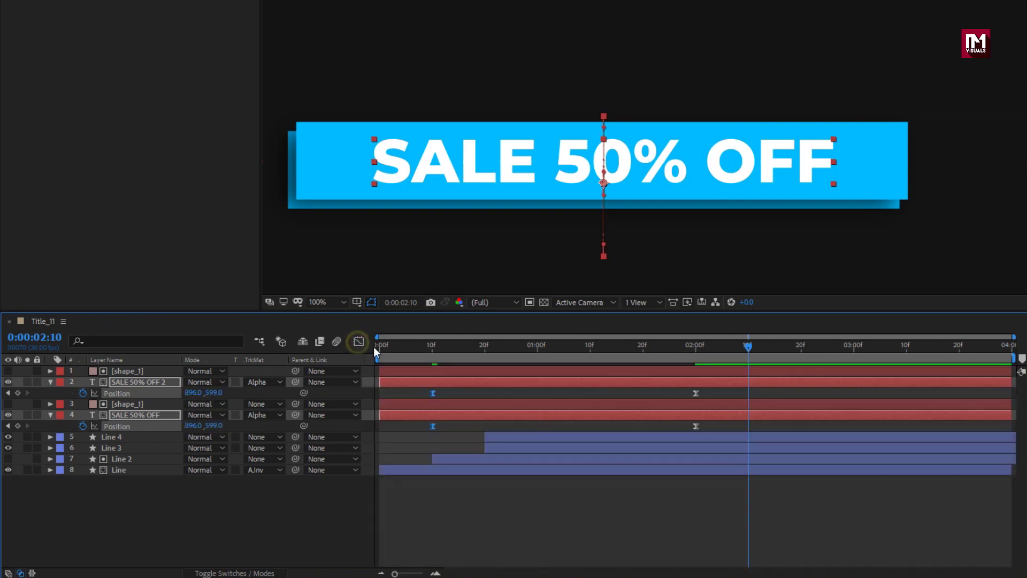
Preview the SALE 50% OFF reveal and collapse the properties of both text layers
drag(482, 354, 791, 353)
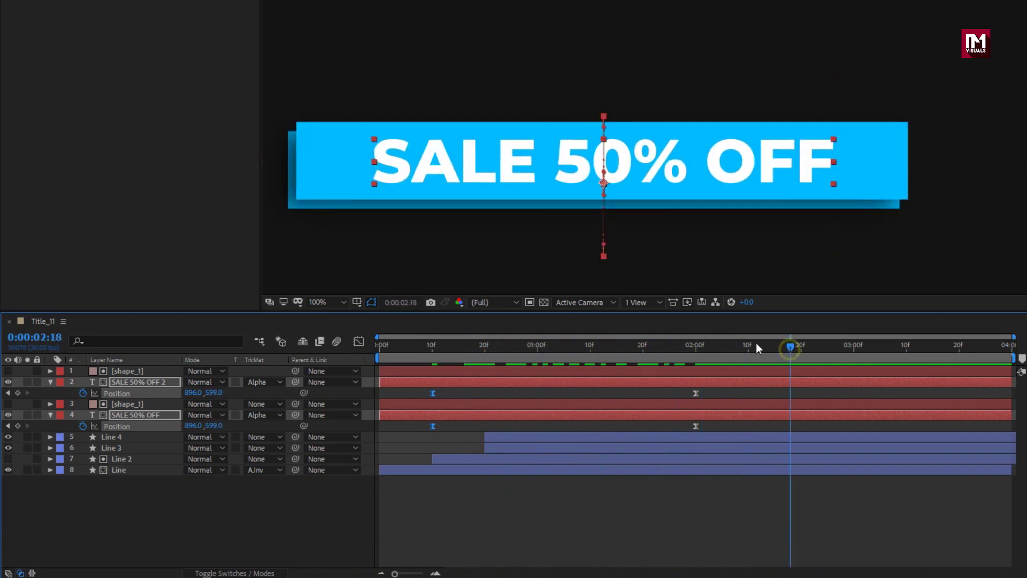
click(51, 414)
click(51, 382)
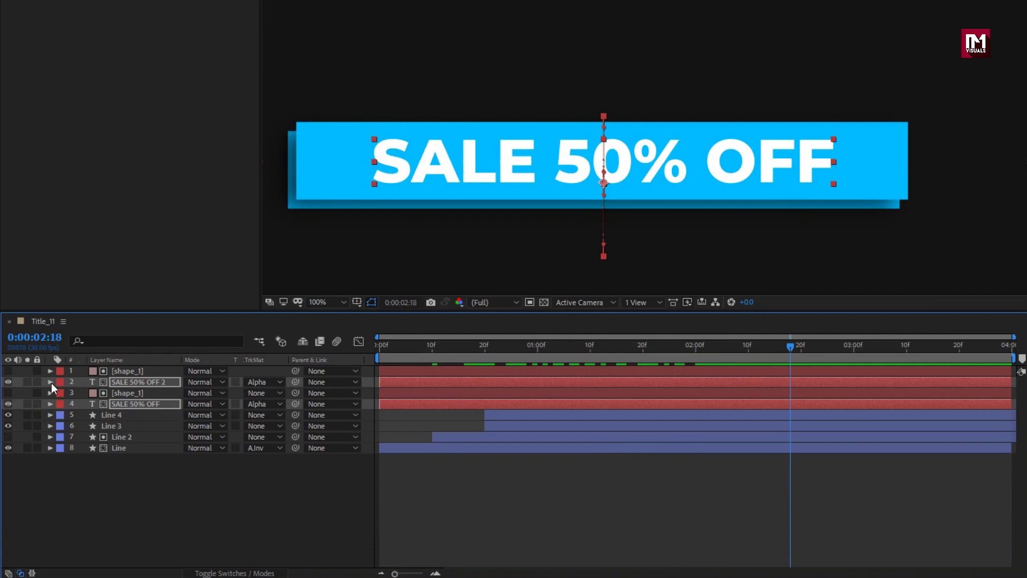
click(103, 473)
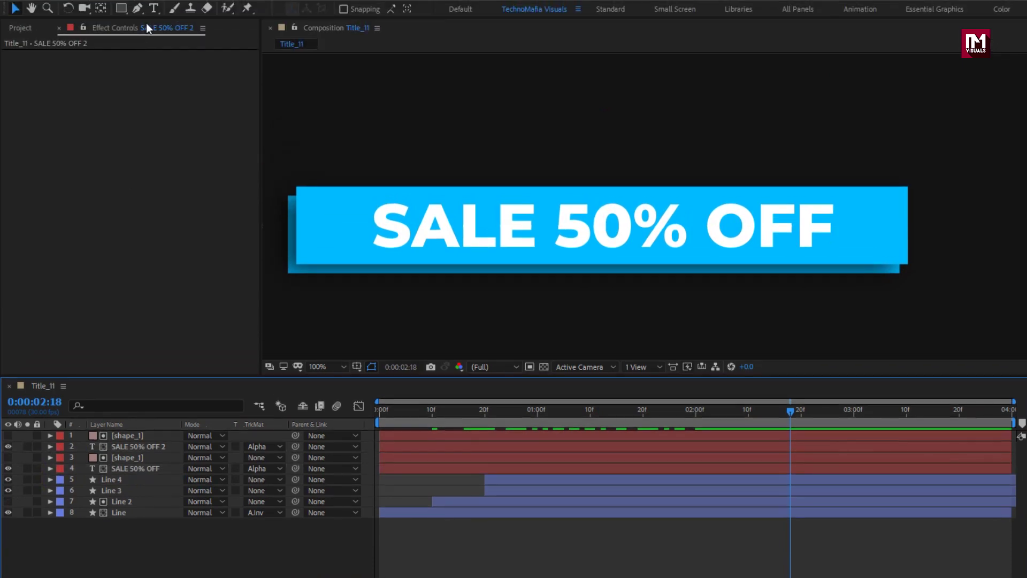
Add a new text layer reading "SALE STARTS NOW" above the blue bar
click(153, 8)
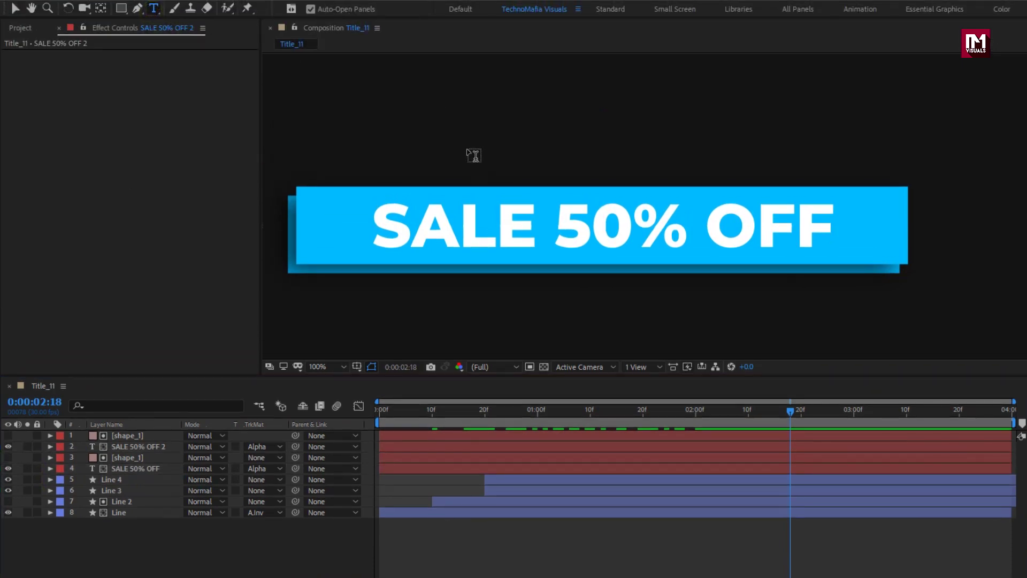
click(448, 166)
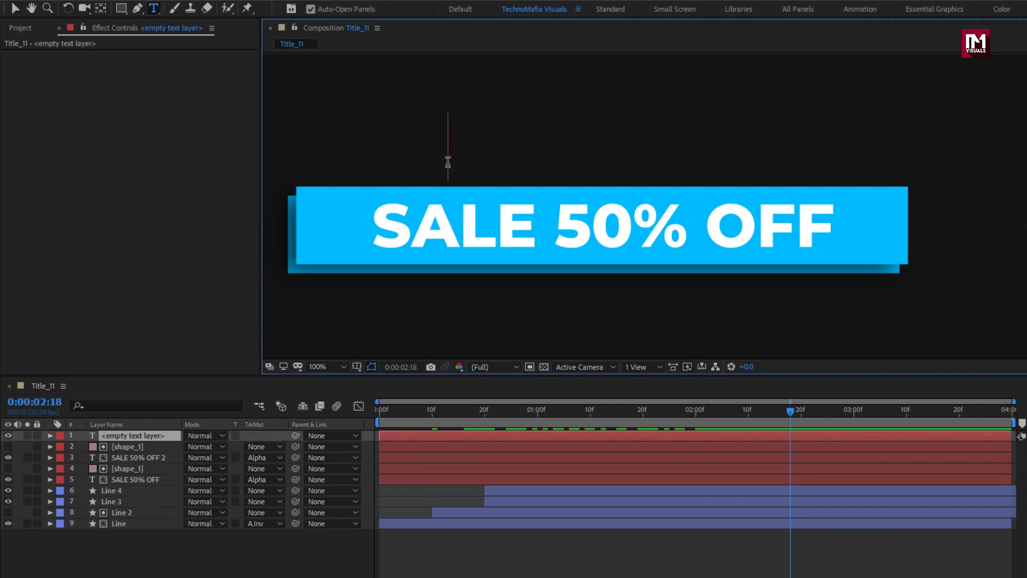
text(SALE)
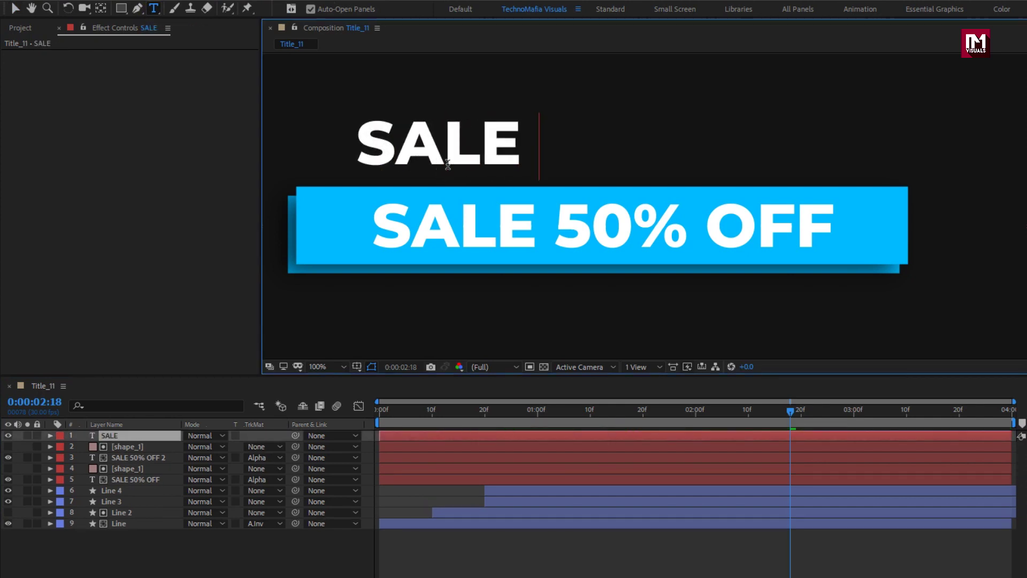
text( STARTS)
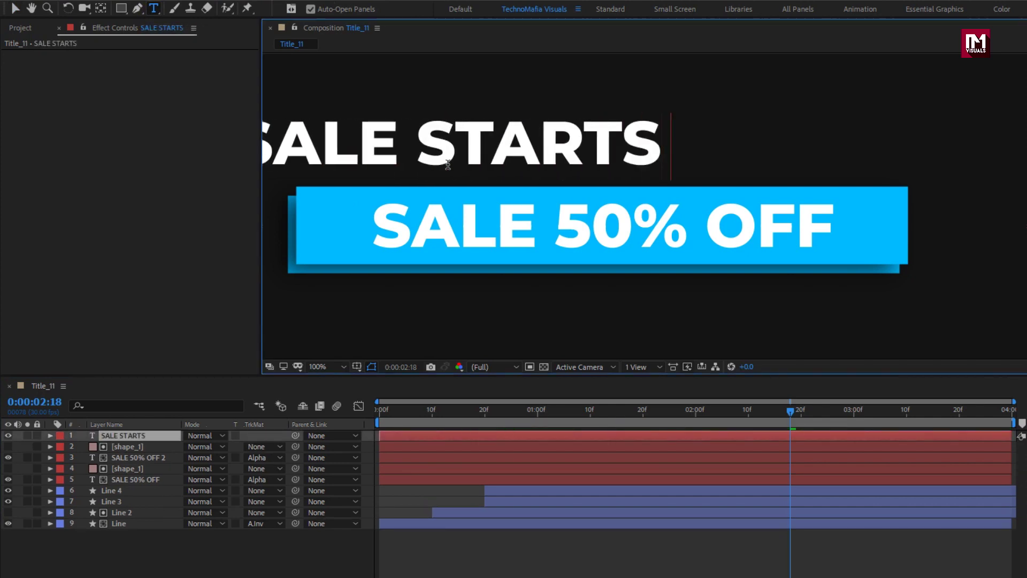
text( NOW)
key(KP_Enter)
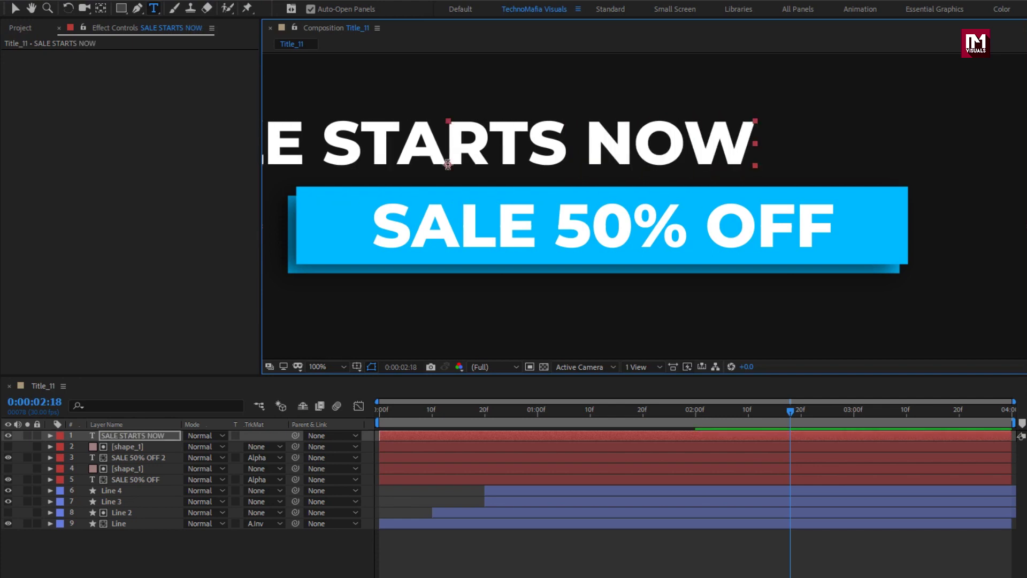
Reduce the SALE STARTS NOW text to 43 px and center it just above the blue bar
key(v)
drag(451, 154, 595, 158)
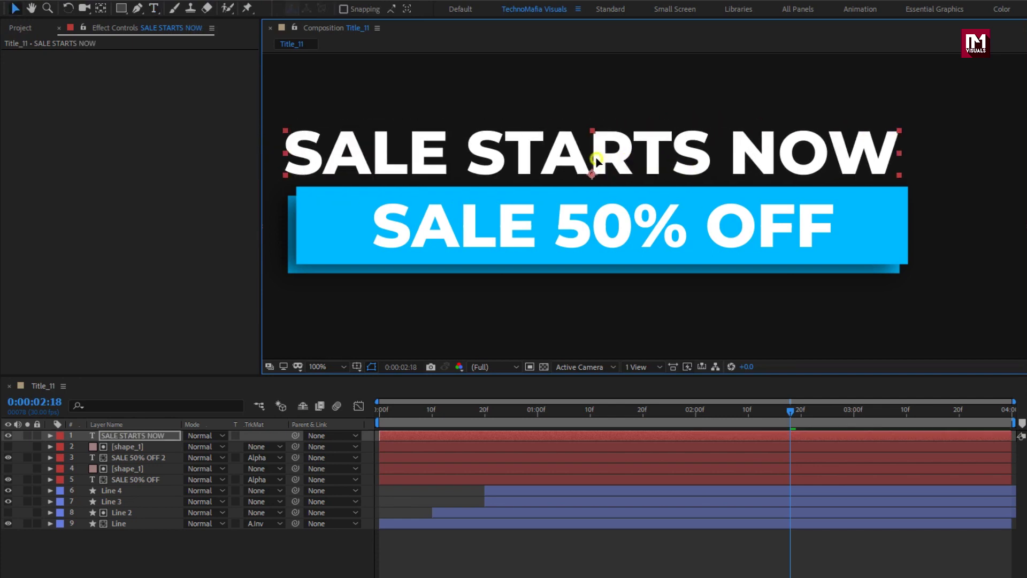
drag(889, 440, 858, 442)
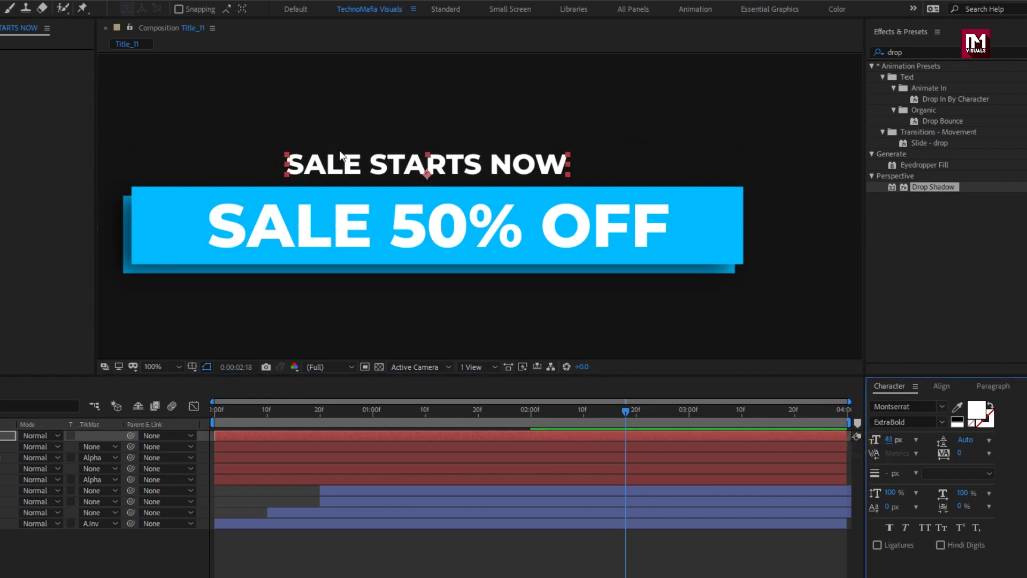
drag(377, 162, 395, 168)
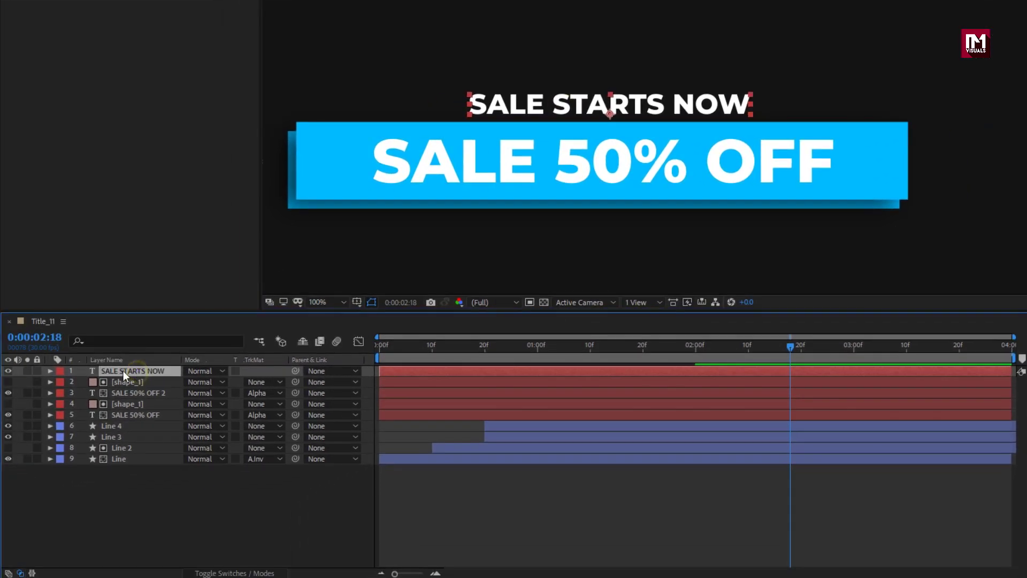
Add a Tracking animator to SALE STARTS NOW and set a Tracking Amount keyframe of 0 at 0:00:02:00
click(50, 372)
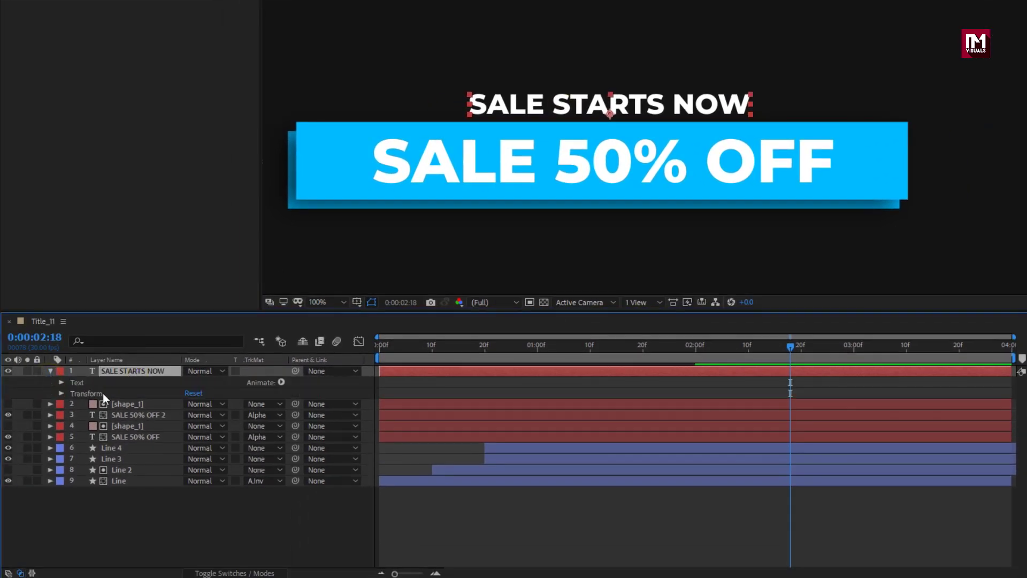
click(281, 382)
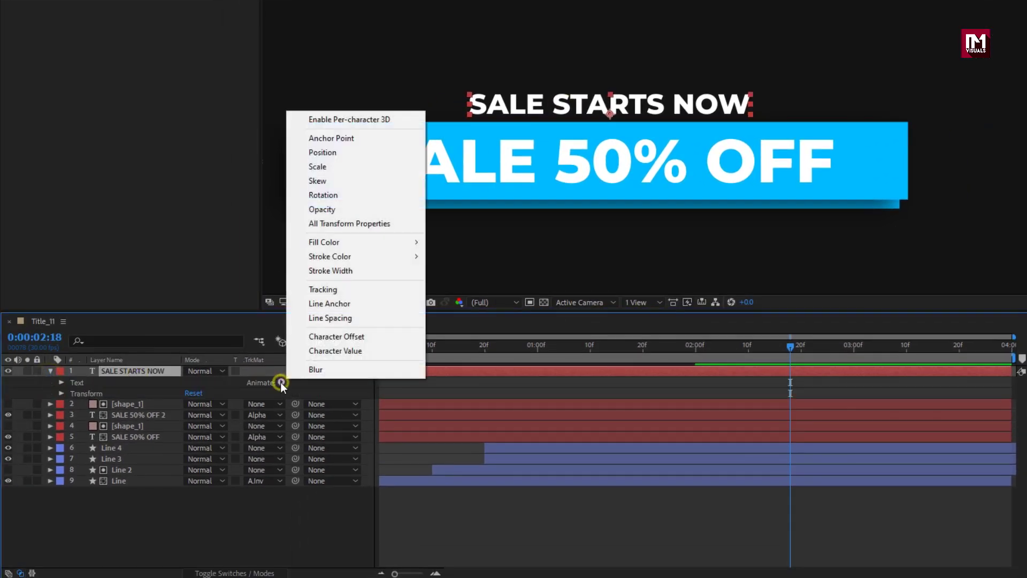
click(311, 292)
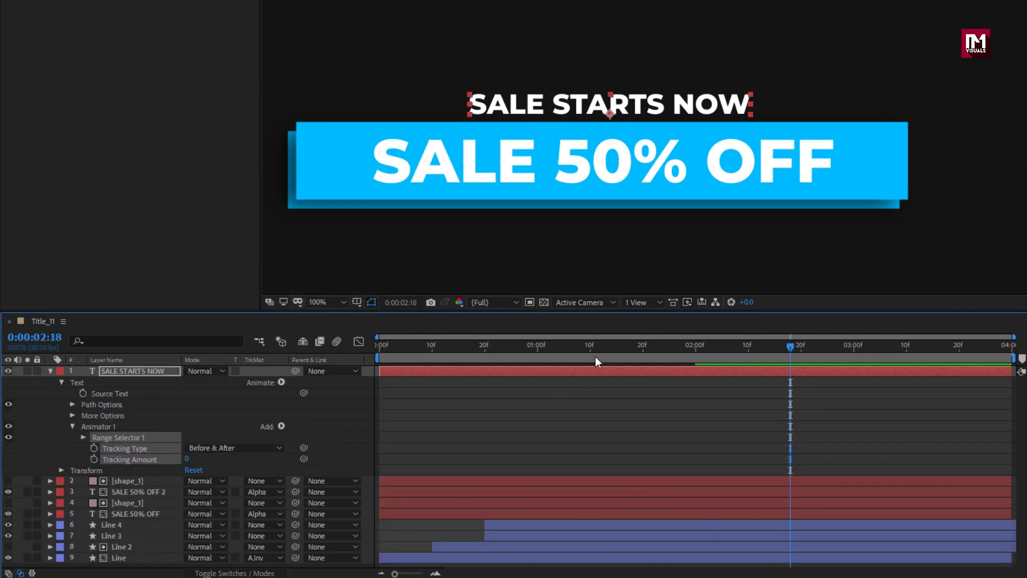
click(695, 349)
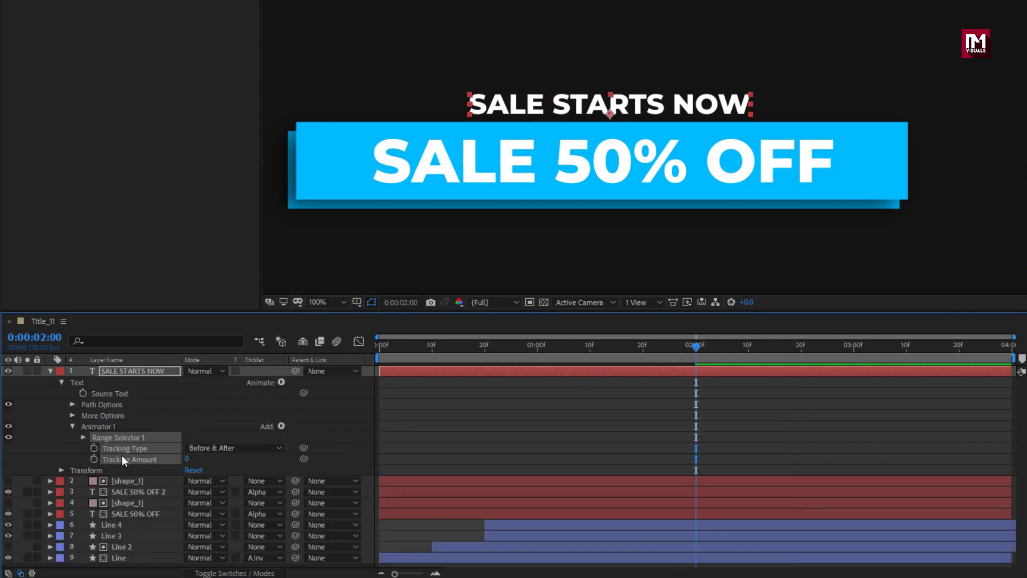
click(78, 452)
click(93, 460)
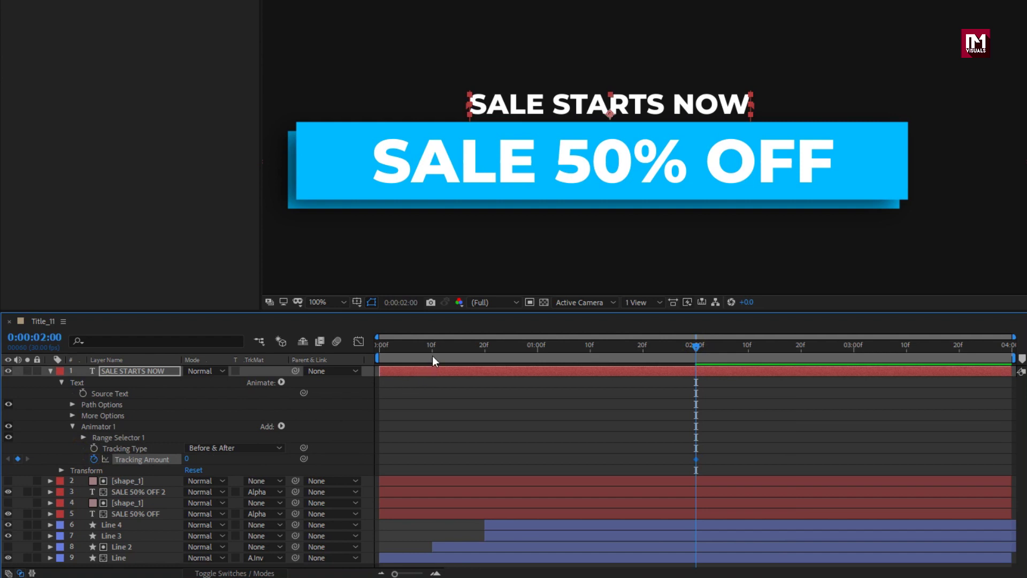
At 0:00:00:10, set the Tracking Amount of SALE STARTS NOW to 36 and preview the animation
click(432, 353)
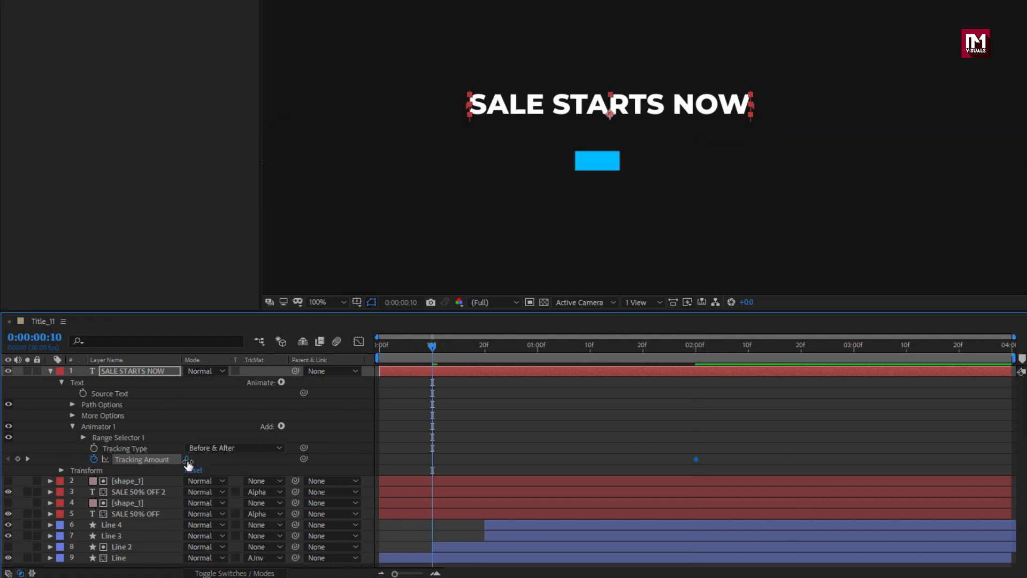
drag(187, 461, 267, 452)
drag(432, 347, 690, 352)
Apply Easy Ease to both Tracking Amount keyframes of SALE STARTS NOW
drag(721, 471, 422, 453)
right_click(435, 460)
mouse_move(515, 452)
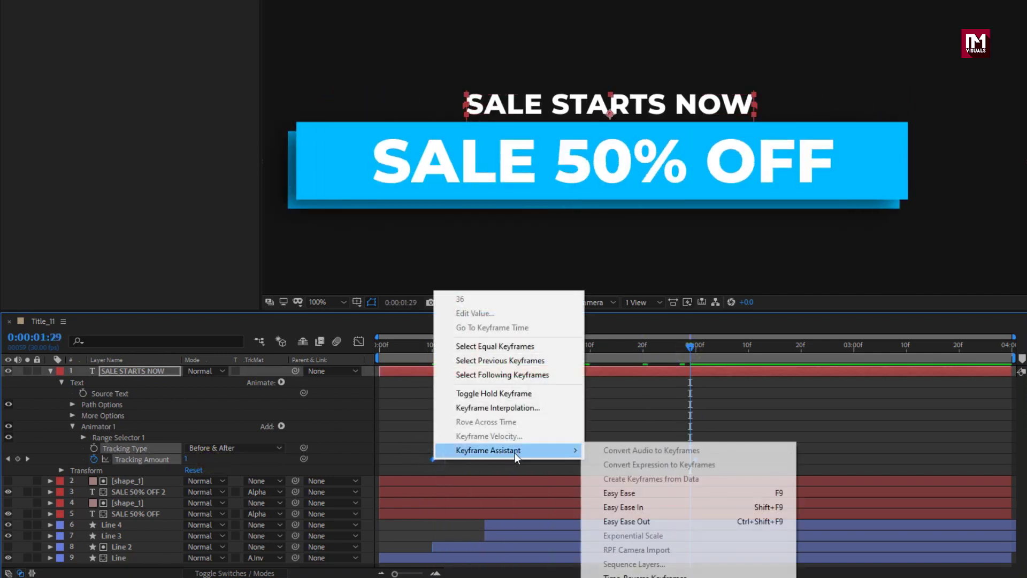
click(645, 495)
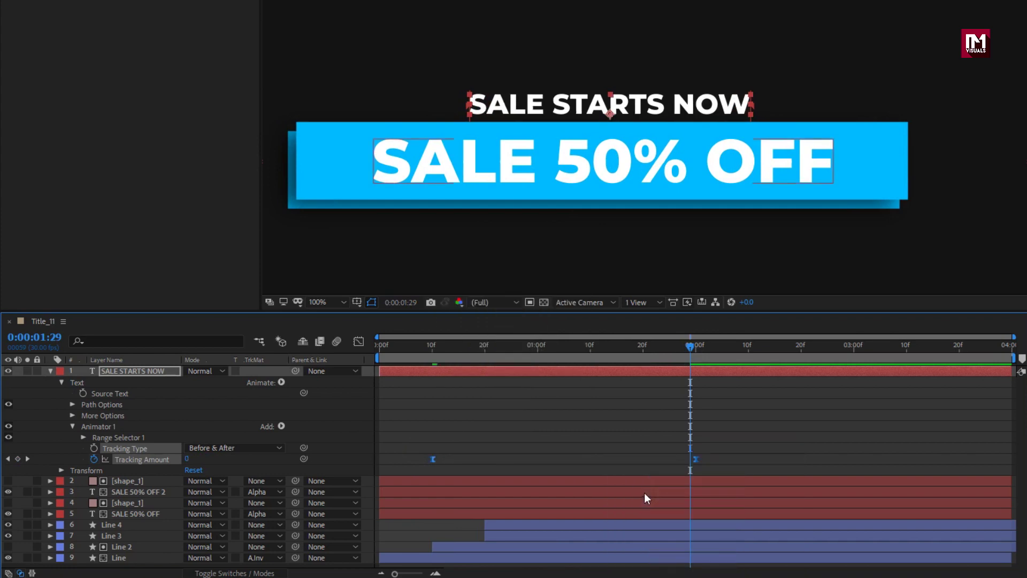
Reshape the Tracking Amount speed curve into a sharp peak midway between the keyframes, preview it, and collapse the layer
click(360, 341)
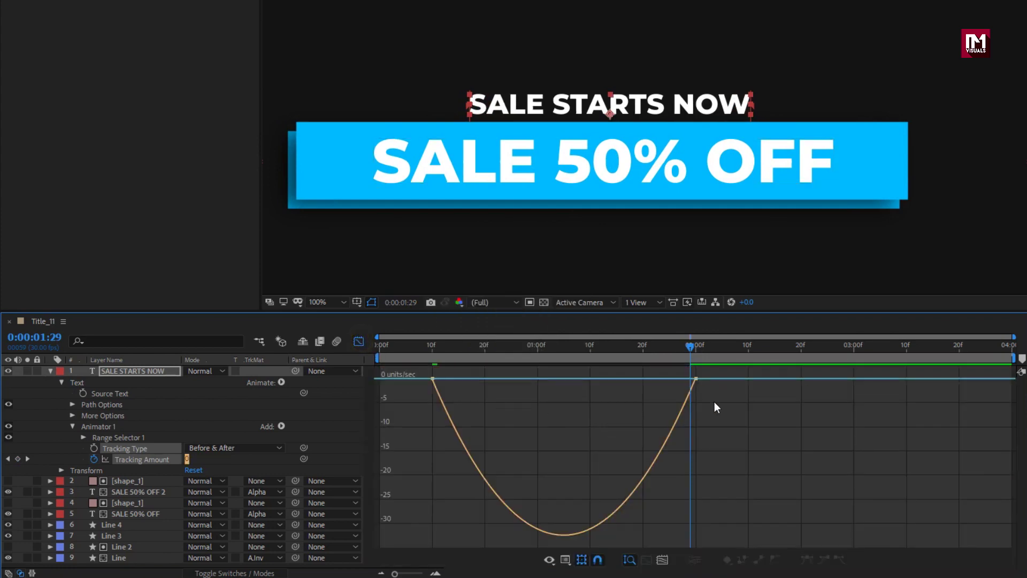
drag(715, 401, 543, 379)
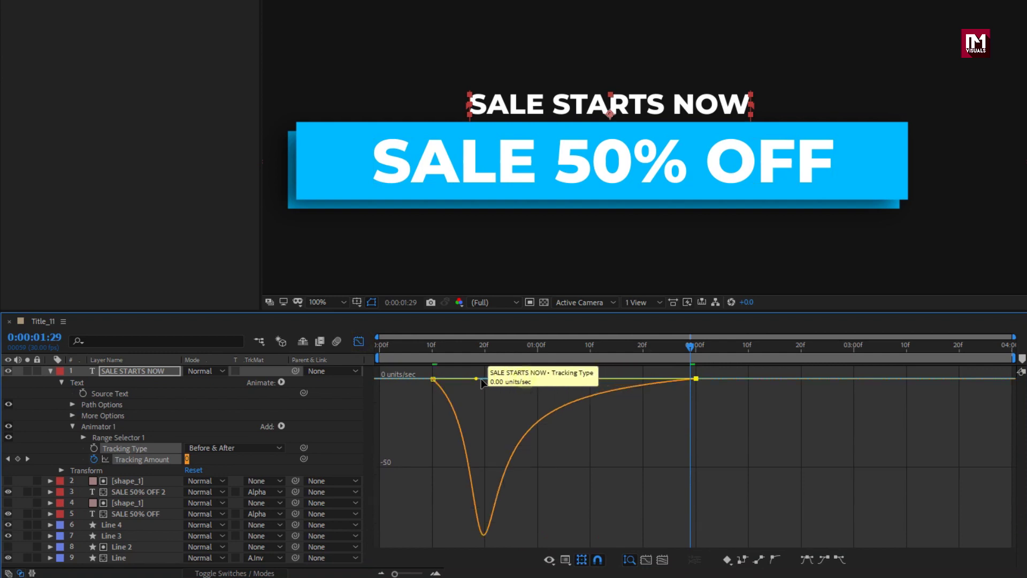
drag(476, 379, 563, 379)
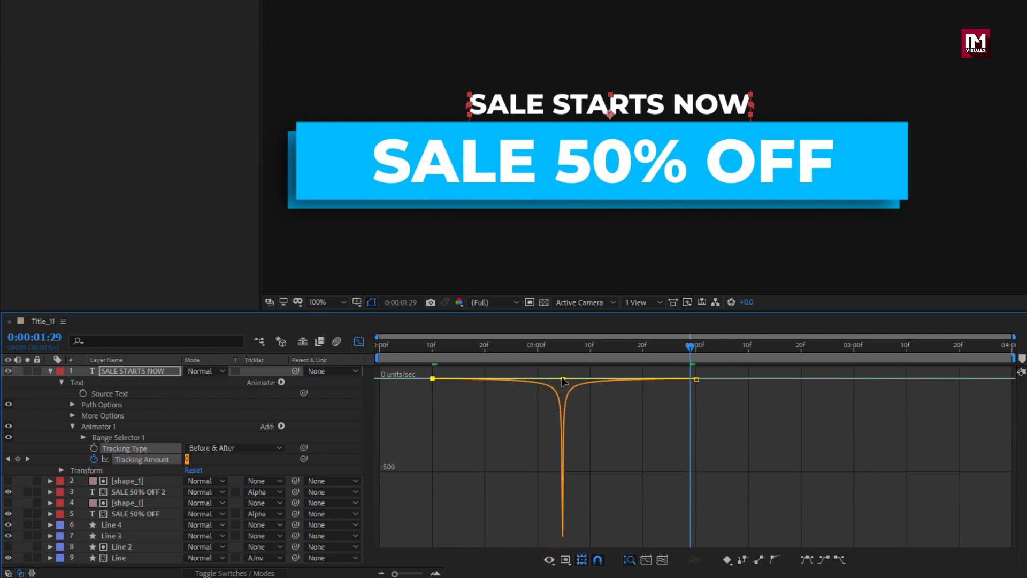
click(364, 340)
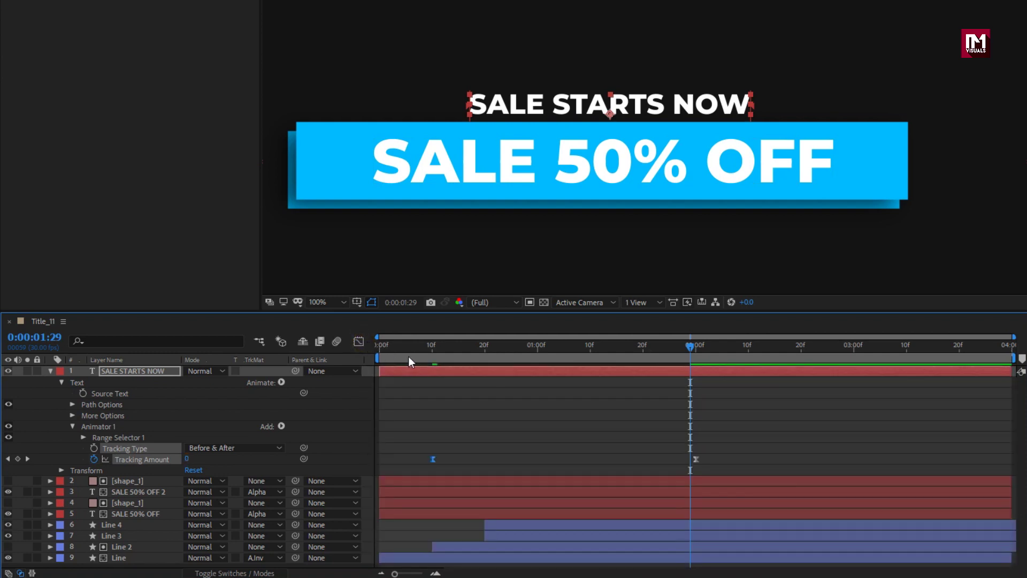
drag(423, 348, 702, 349)
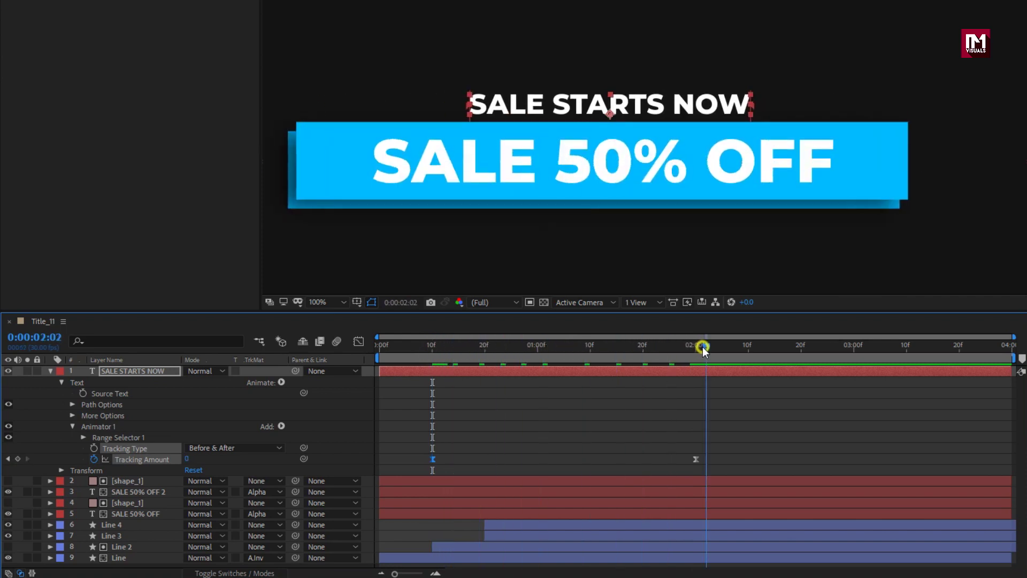
click(112, 371)
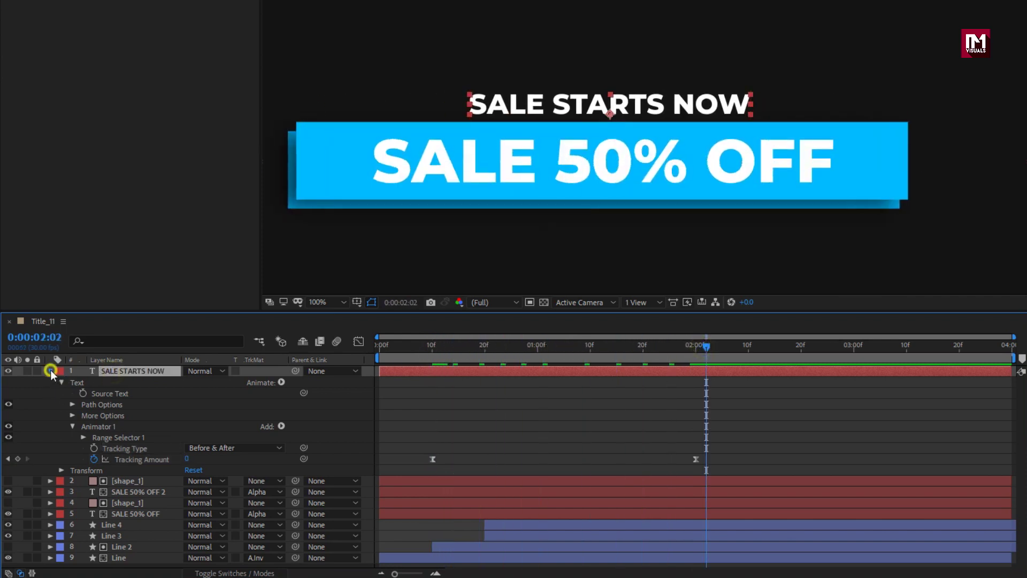
click(51, 371)
Create a 1920 × 1080 px solid named Shape_2
right_click(124, 486)
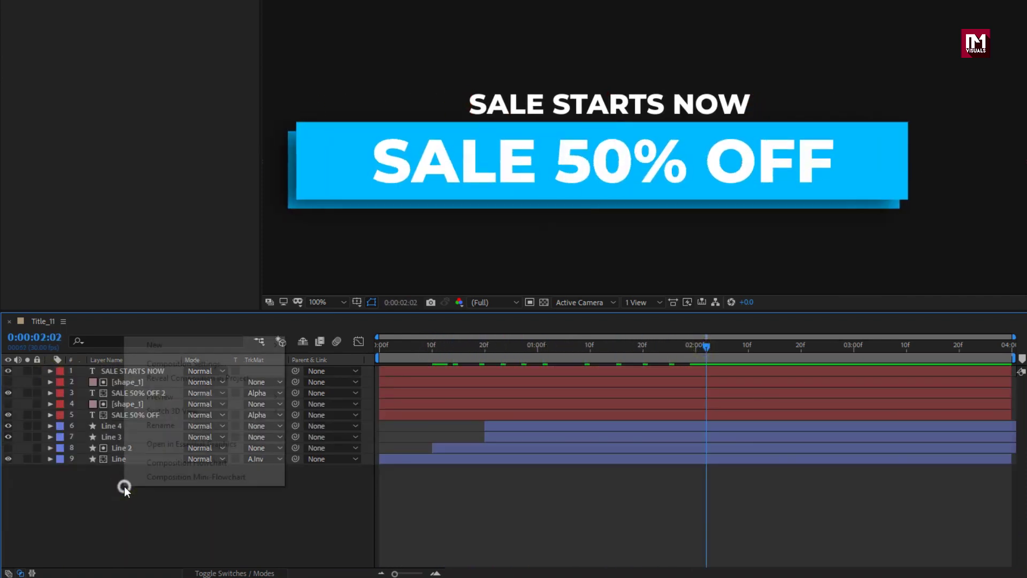
mouse_move(202, 344)
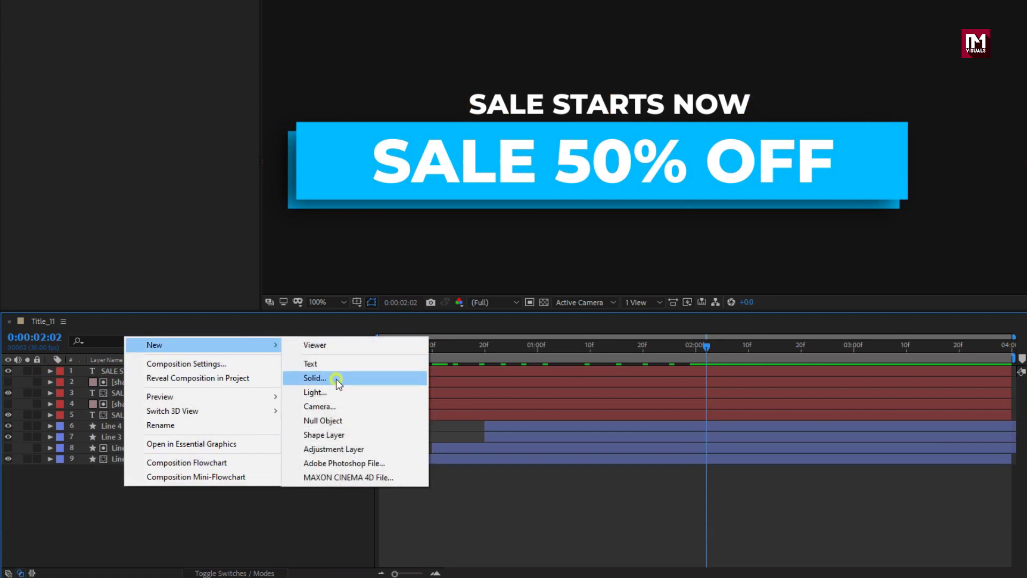
click(337, 380)
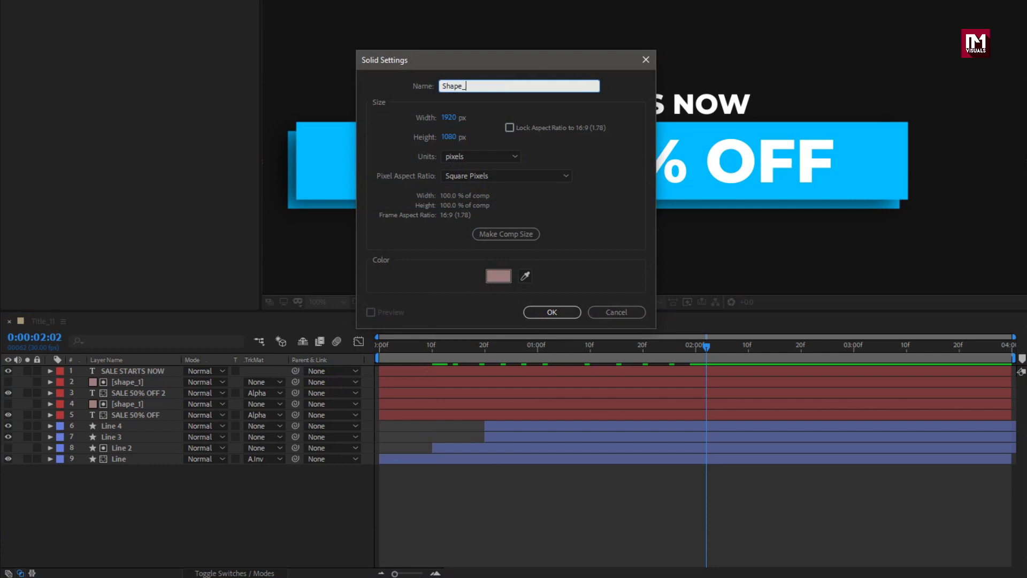
click(550, 315)
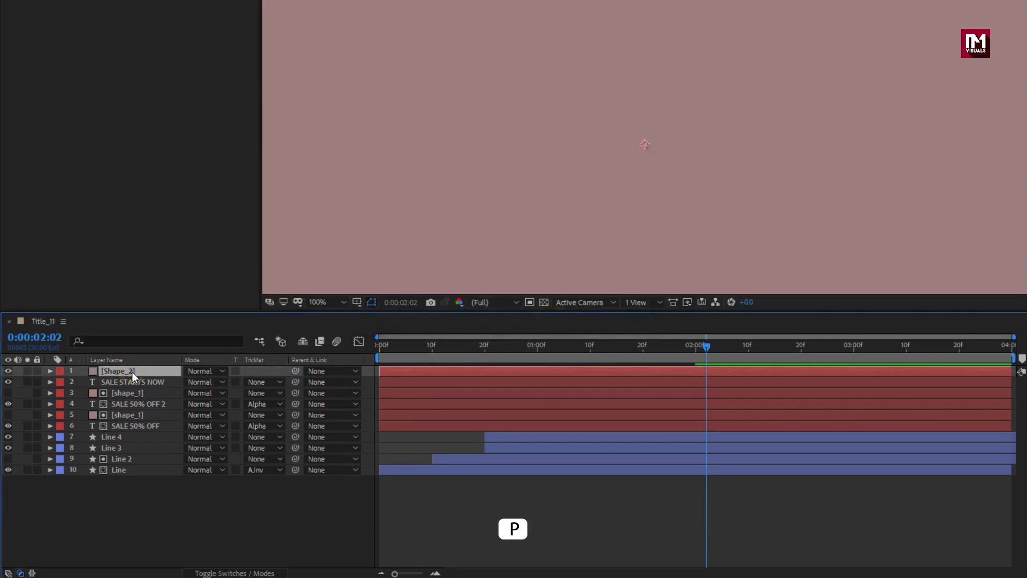
Set the Y position of Shape_2 to -37 so its lower edge meets the top of the blue bar
key(p)
drag(215, 383, 59, 379)
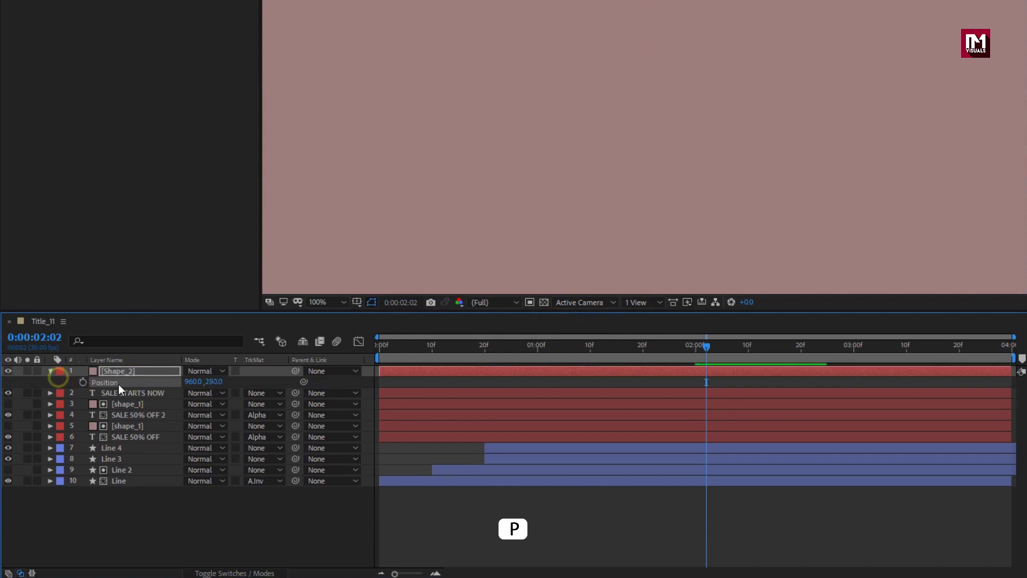
drag(213, 382, 34, 361)
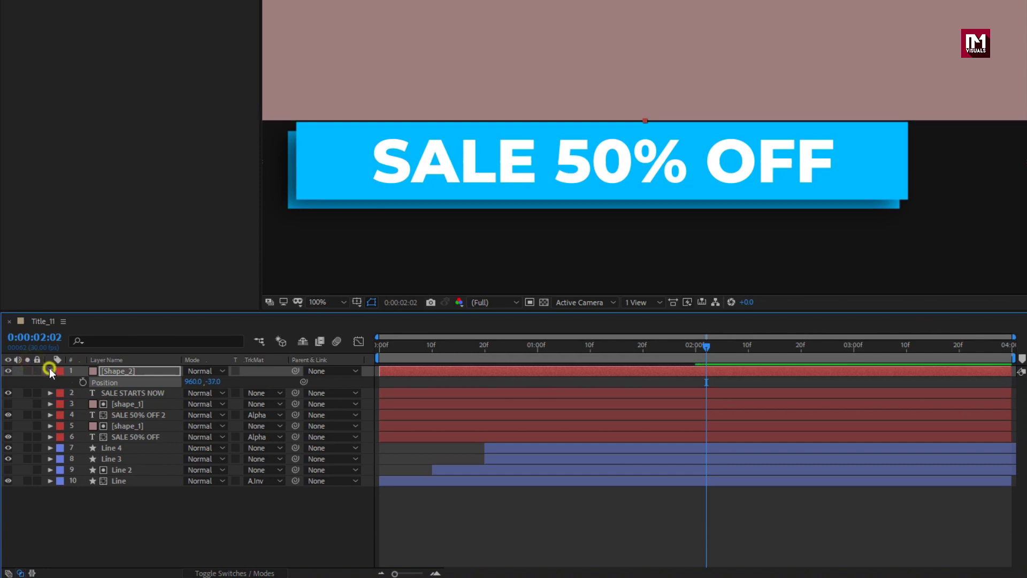
click(50, 370)
Duplicate Shape_2 and SALE STARTS NOW, and place SALE STARTS NOW 2 directly beneath the topmost Shape_2 layer
click(110, 383)
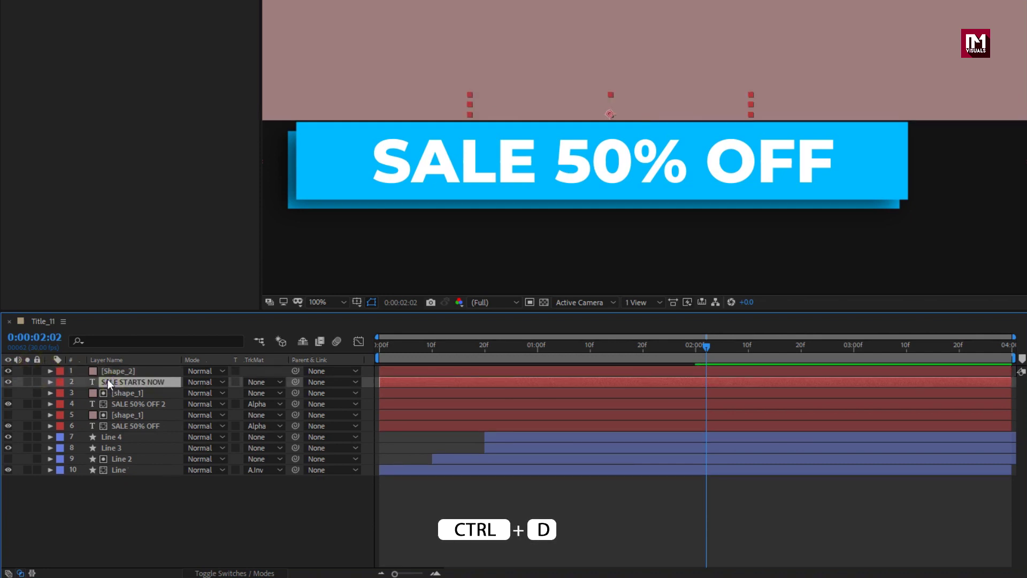
ctrl+click(110, 374)
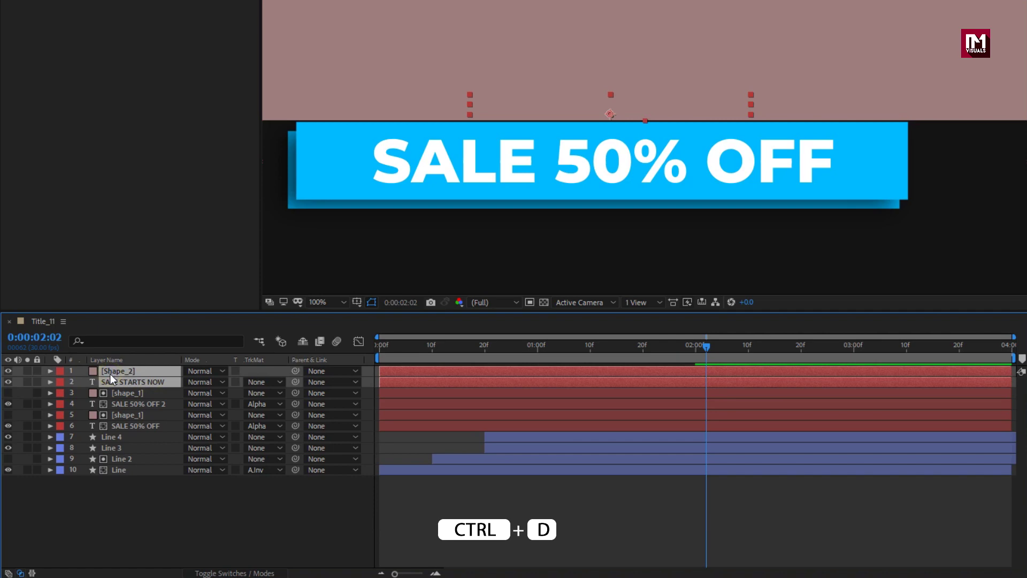
key(ctrl+d)
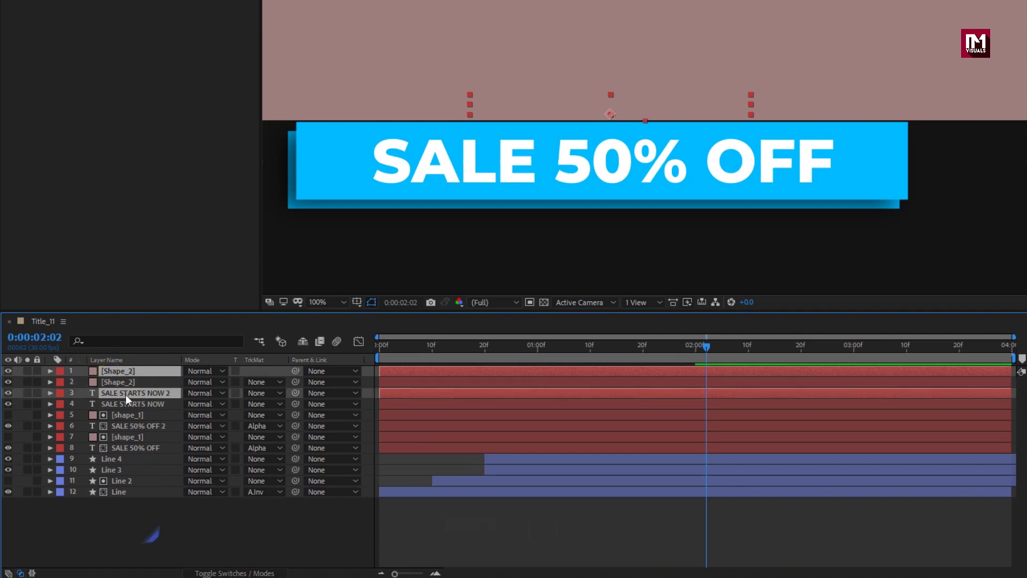
drag(127, 393, 129, 381)
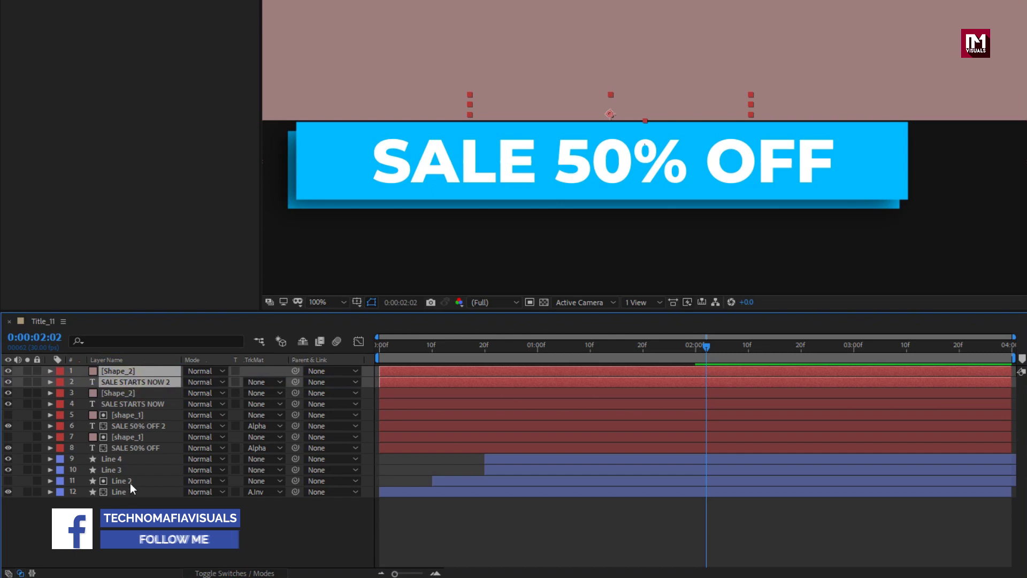
Set the Y position of SALE STARTS NOW 2 to 683 so it sits just below the blue bar
click(129, 502)
key(p)
click(133, 382)
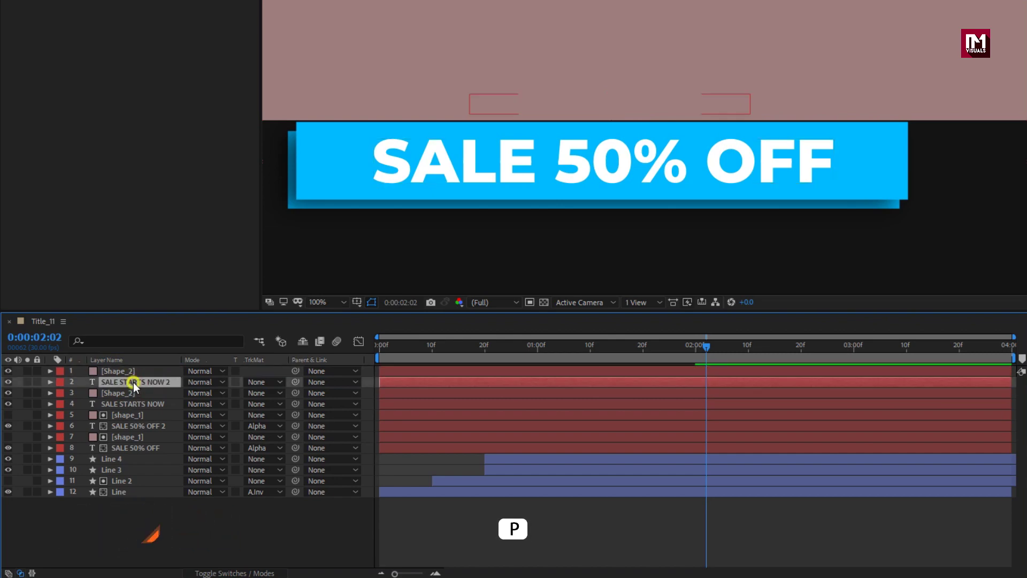
key(p)
drag(213, 393, 337, 392)
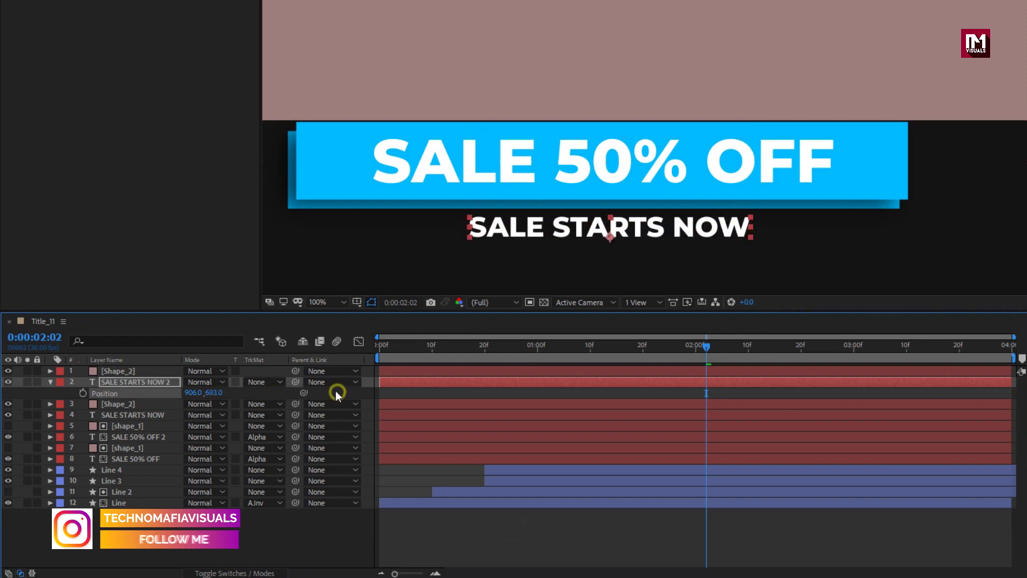
Replace the lower line's text with STORE LINK IN THE DESCRIPTION and reduce its font size
double_click(143, 384)
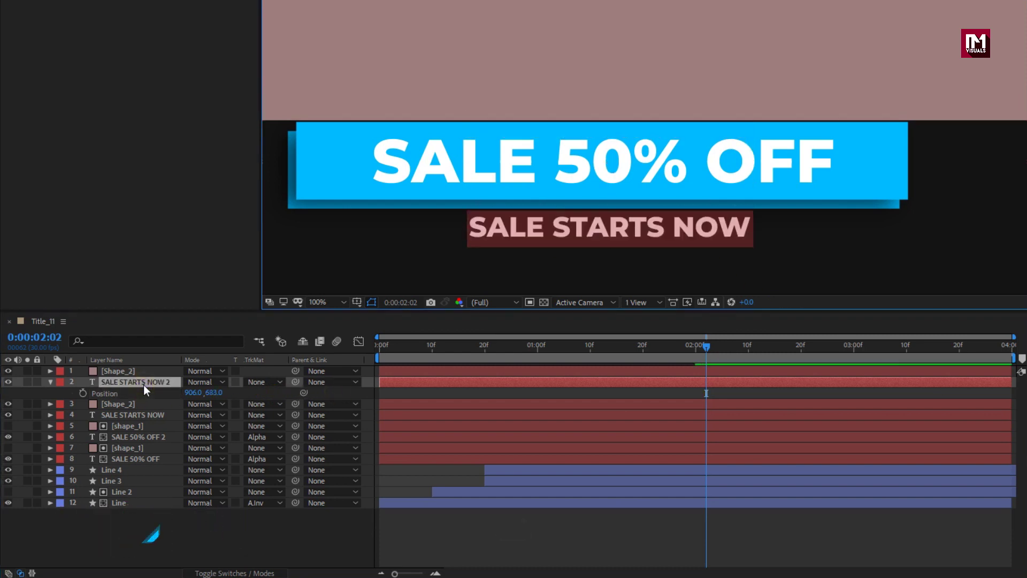
text(STORE)
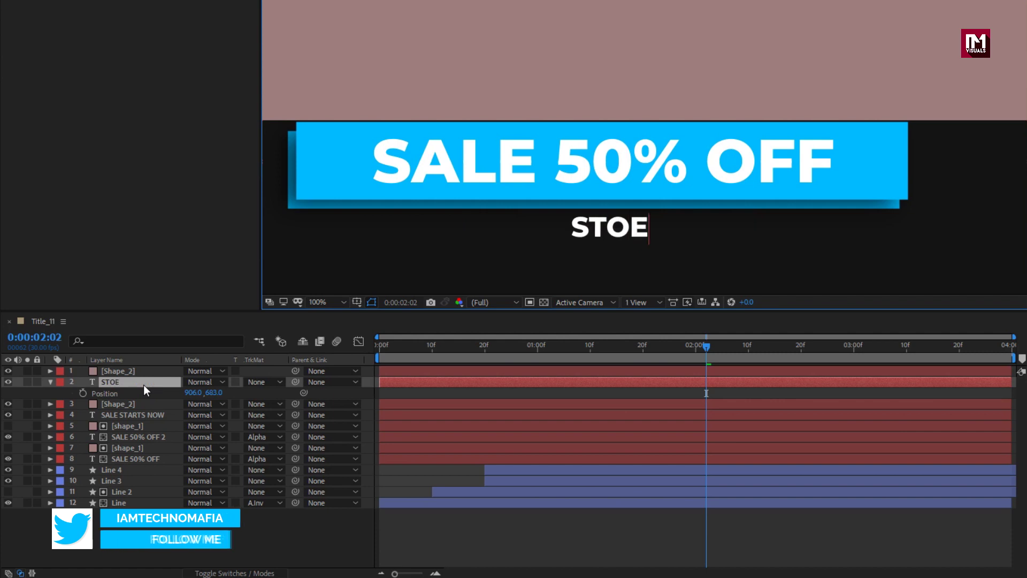
text( LI)
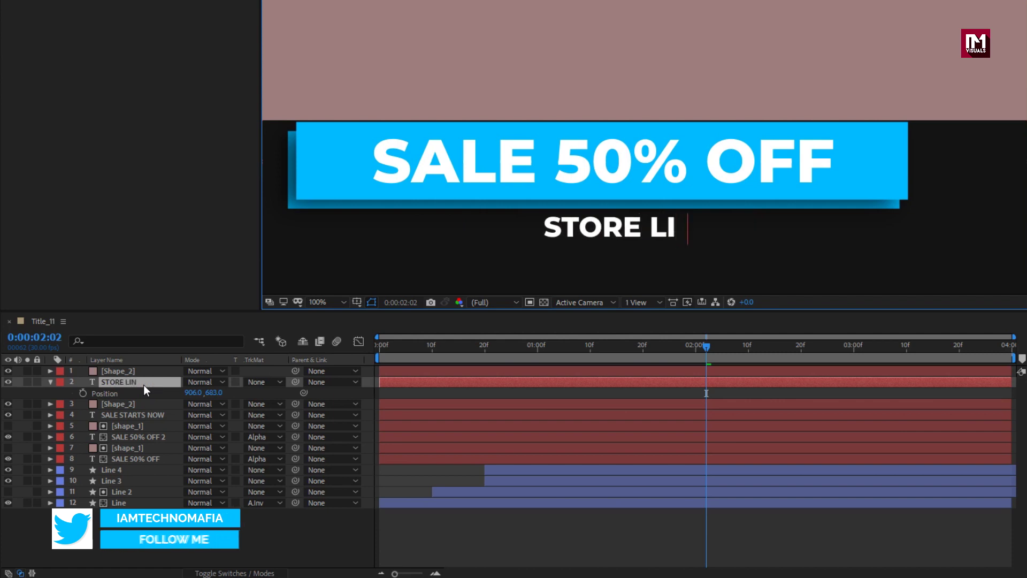
text(NK IN THE DESCRIPTION)
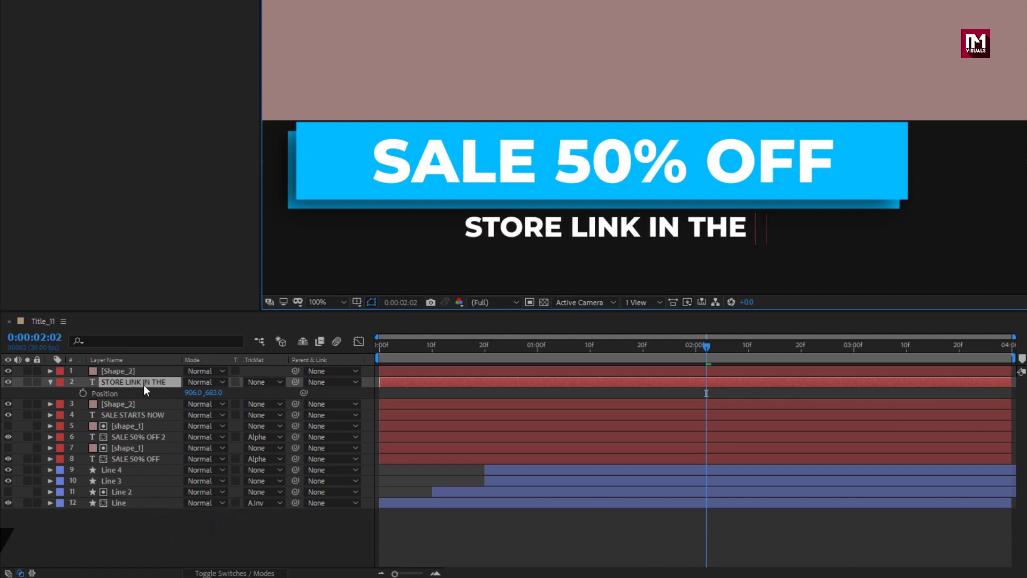
key(KP_Enter)
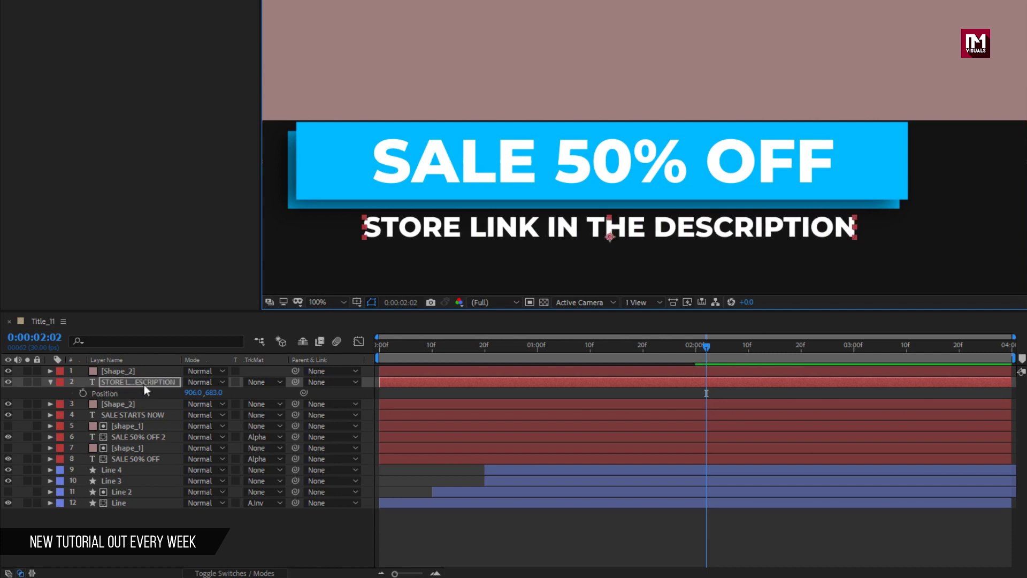
drag(889, 378, 880, 373)
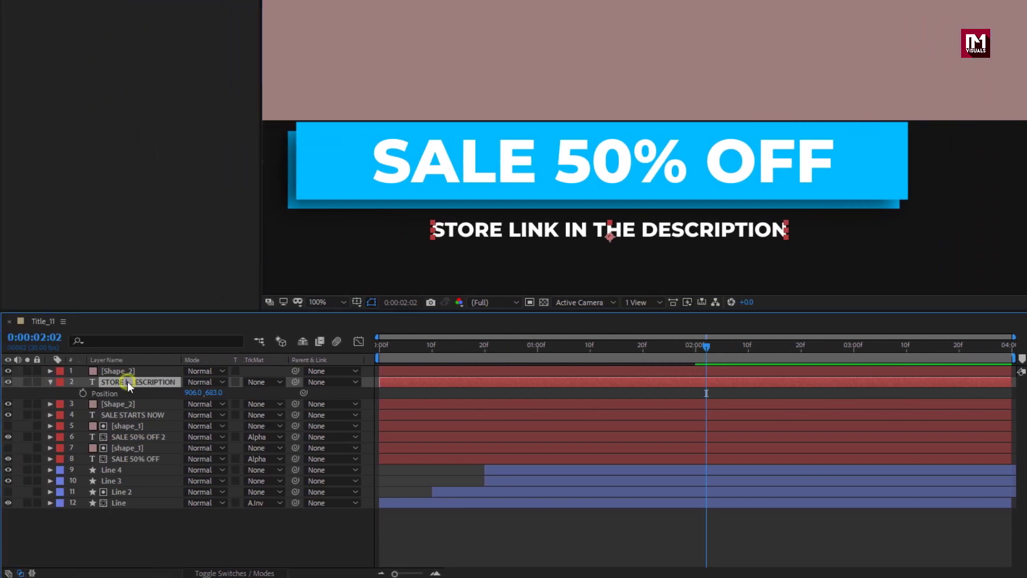
Move the topmost Shape_2 down until its upper edge meets the bottom of the blue bars, and collapse the top two layers
click(124, 371)
key(p)
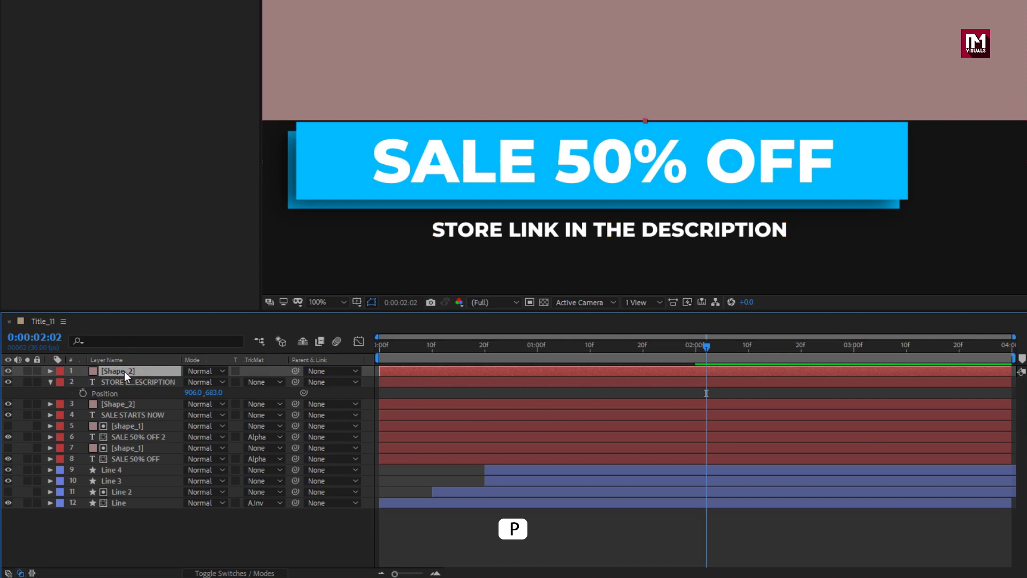
drag(212, 383, 706, 380)
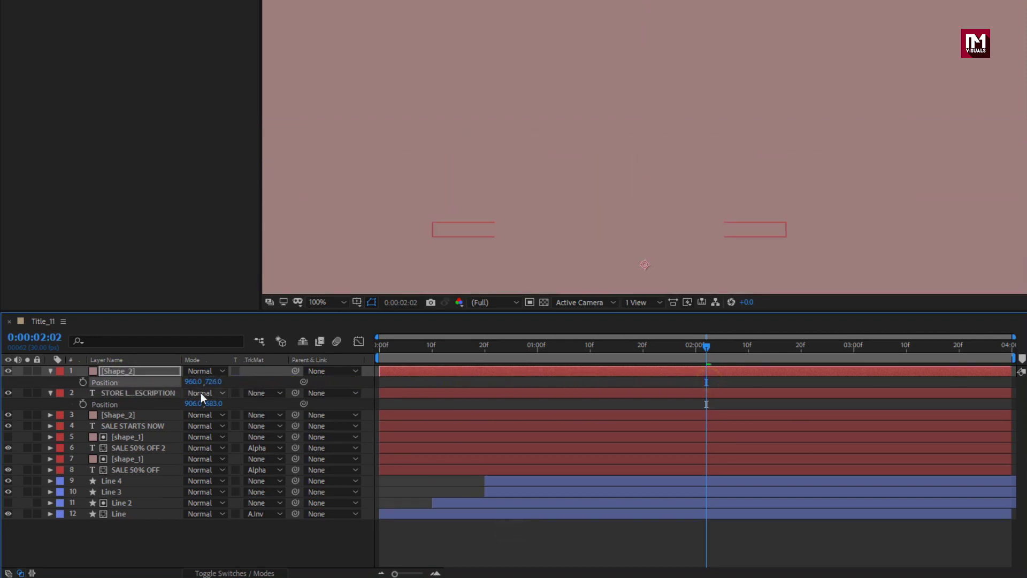
drag(206, 382, 347, 383)
drag(426, 383, 509, 383)
click(51, 371)
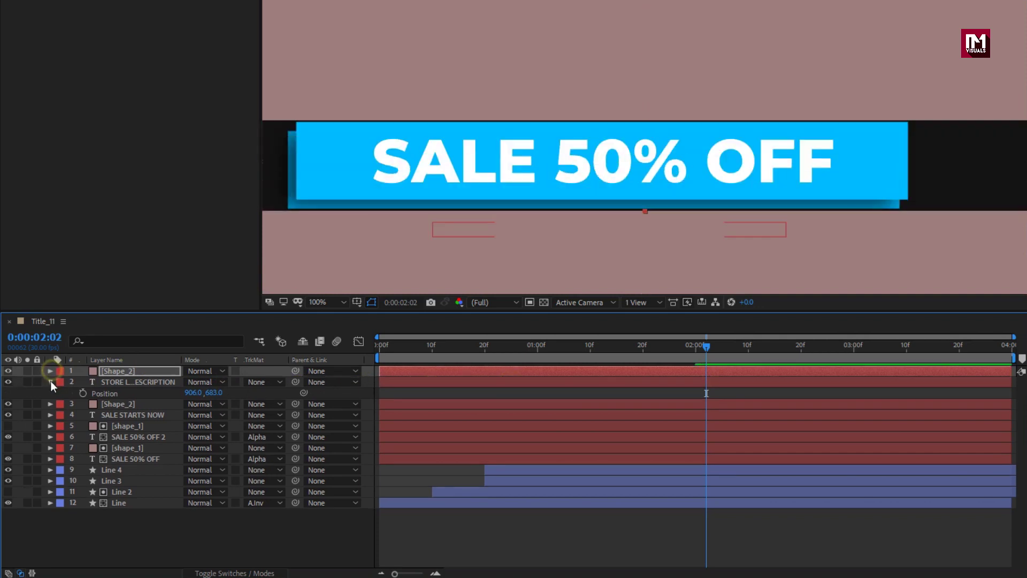
click(50, 382)
Set the track matte of SALE STARTS NOW and STORE LINK IN THE DESCRIPTION to Alpha Matte using the Shape_2 above each
key(comma)
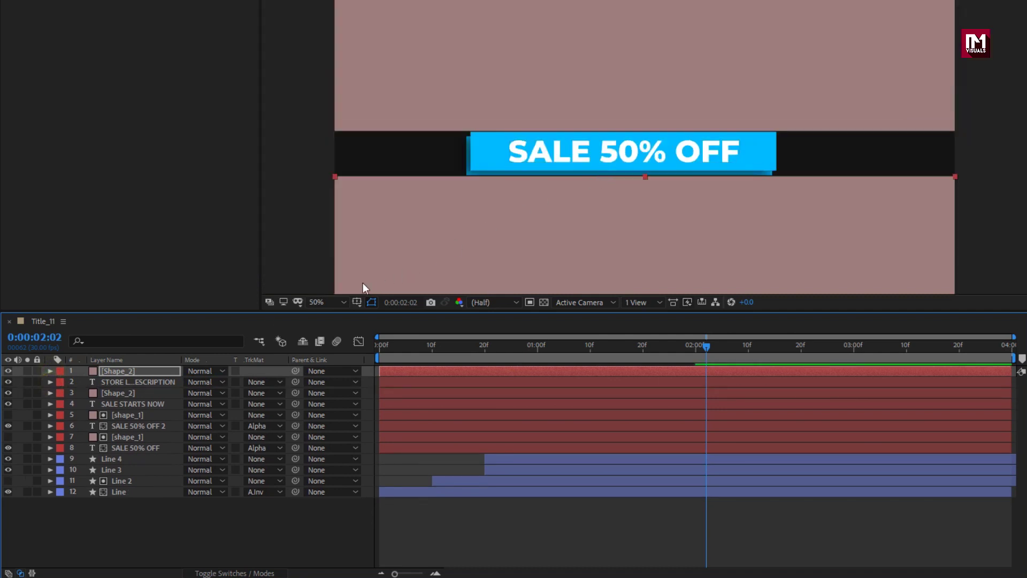
click(328, 302)
click(329, 330)
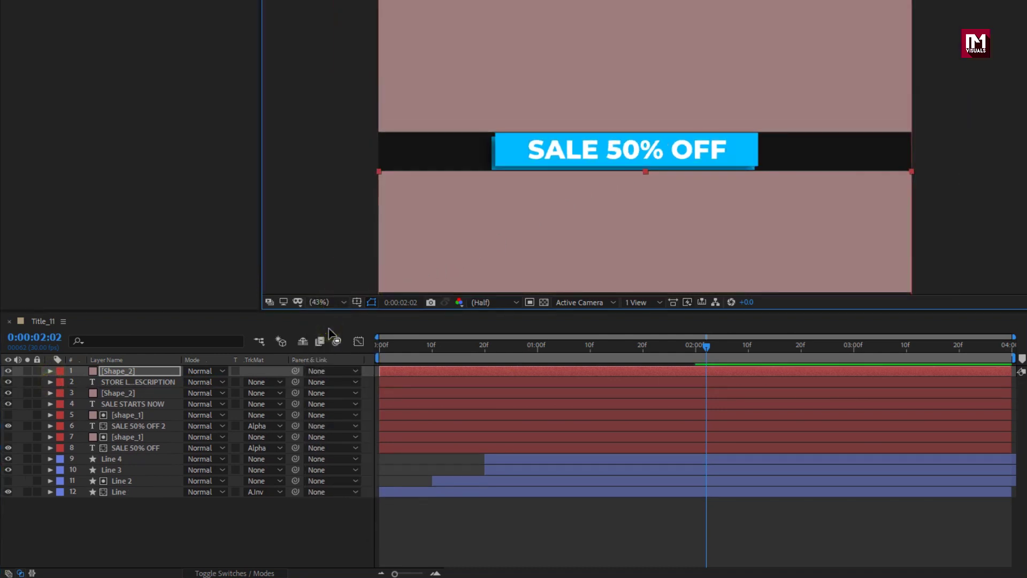
click(114, 403)
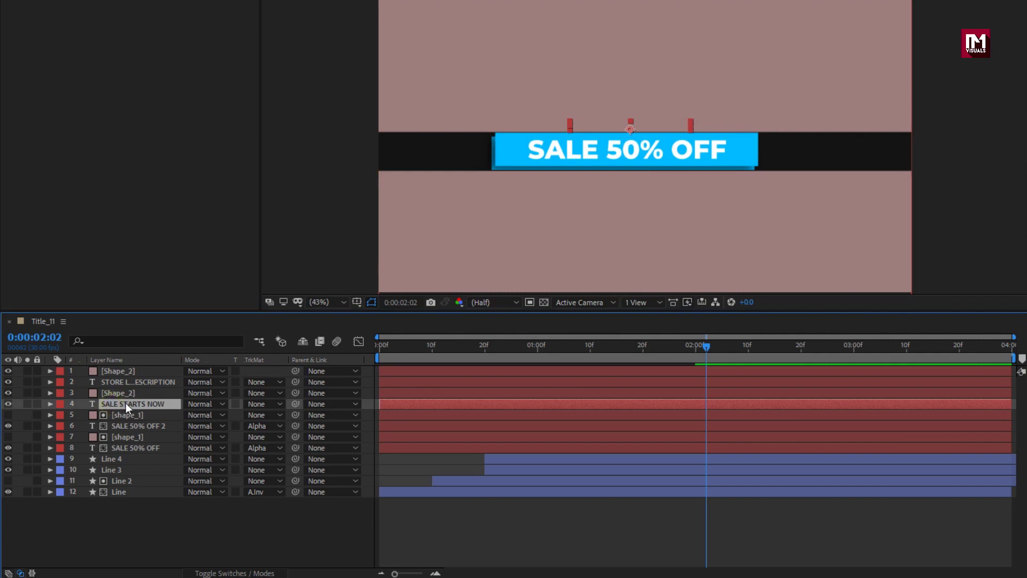
click(264, 404)
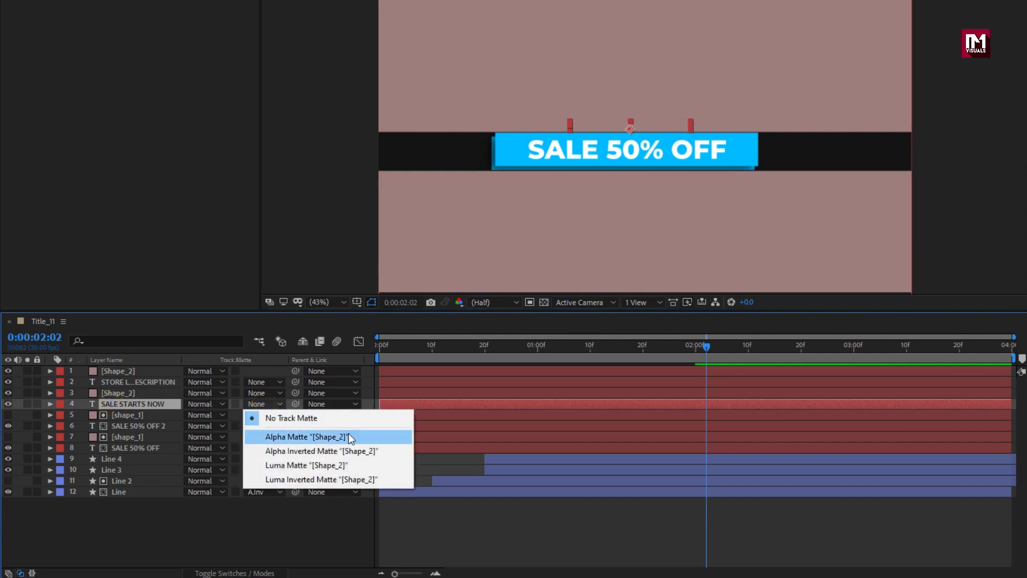
click(348, 437)
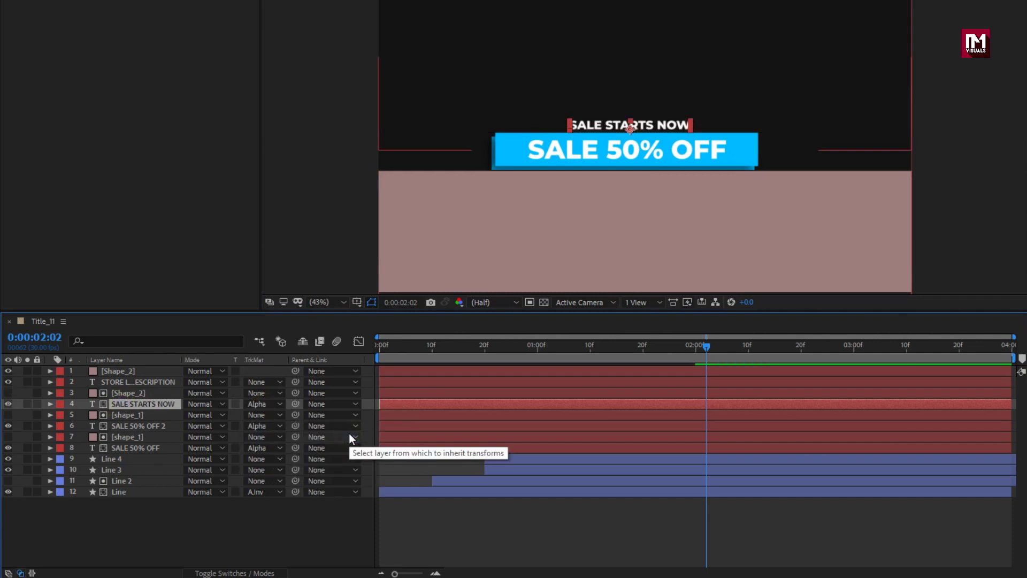
click(146, 380)
click(261, 383)
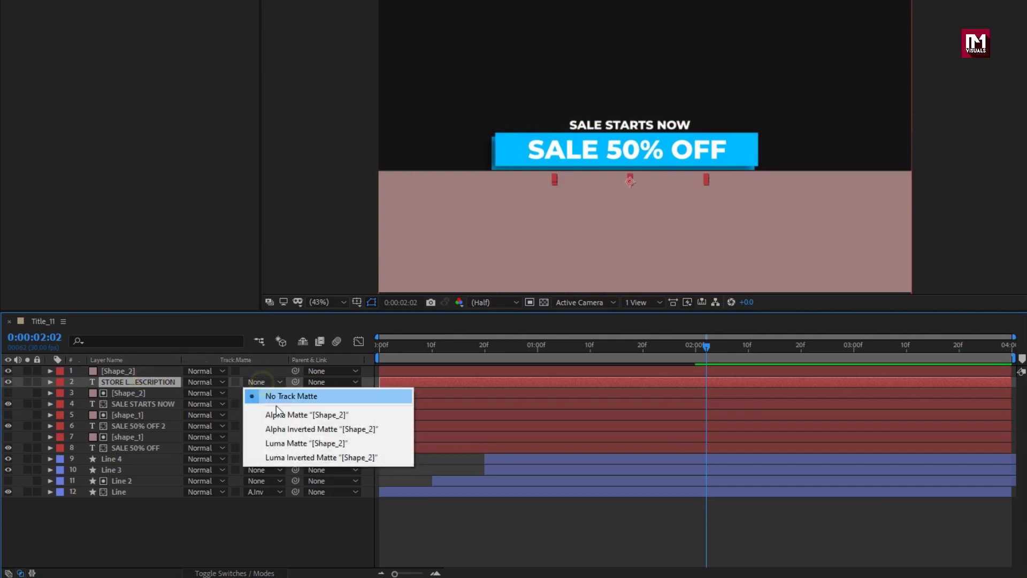
click(279, 413)
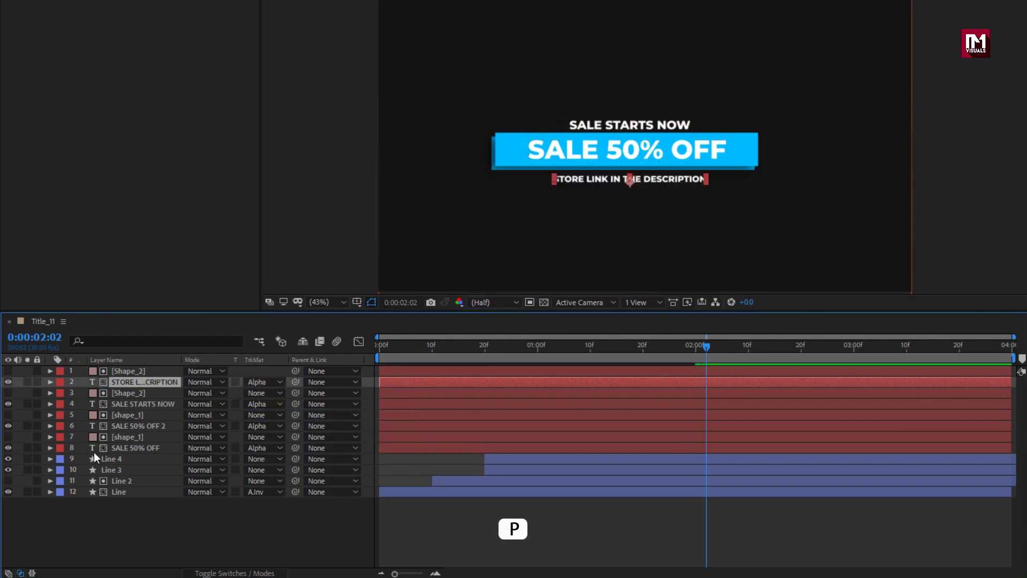
Add Position keyframes at 0:00:02:00 to SALE STARTS NOW and STORE LINK IN THE DESCRIPTION
click(115, 403)
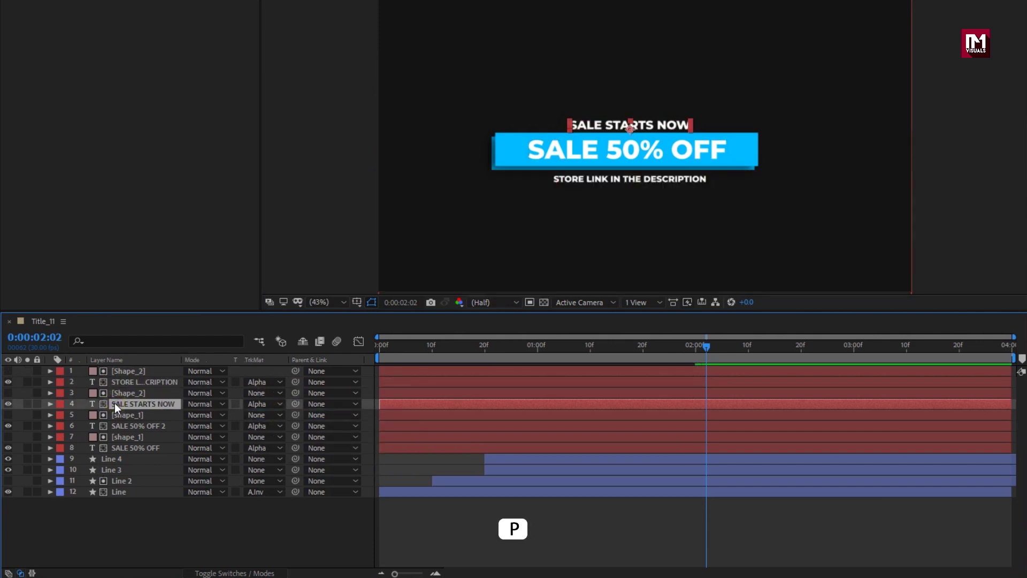
key(p)
click(121, 380)
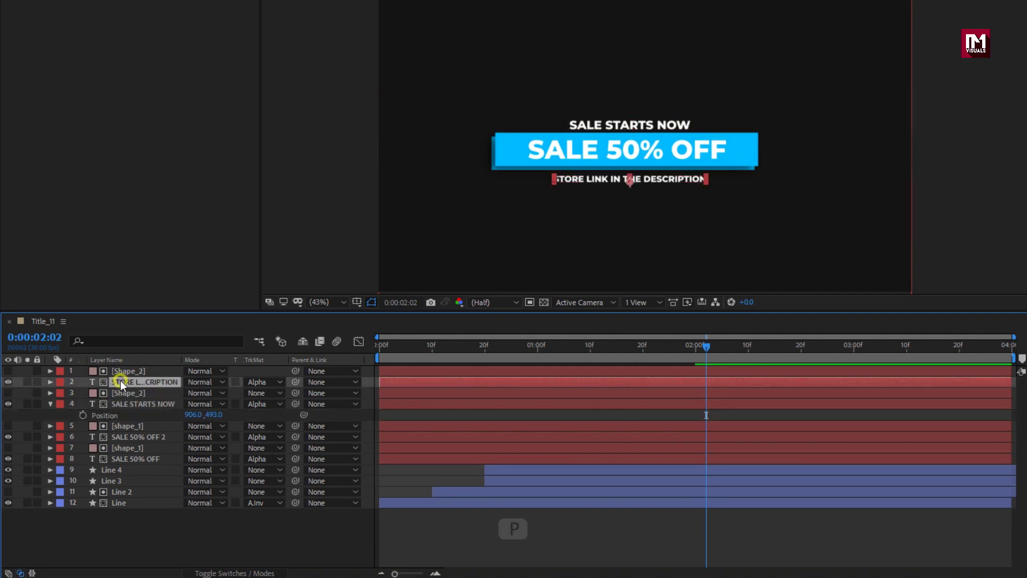
key(p)
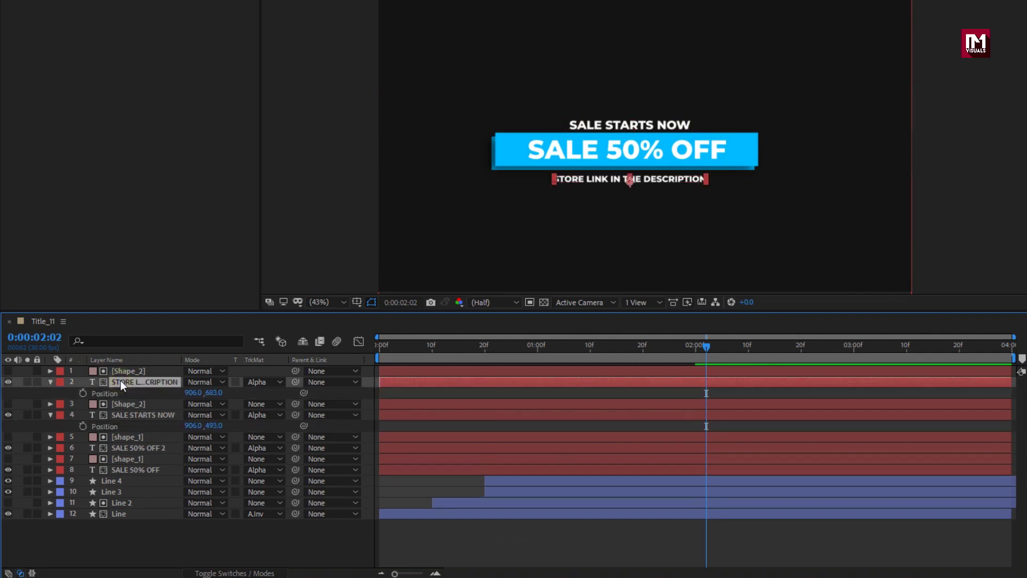
click(696, 347)
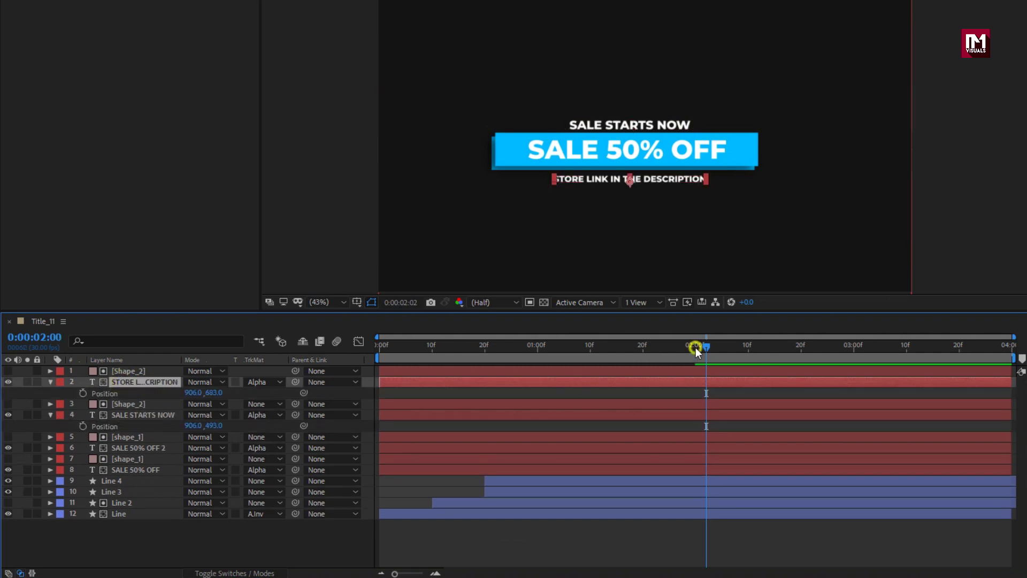
click(83, 426)
click(82, 393)
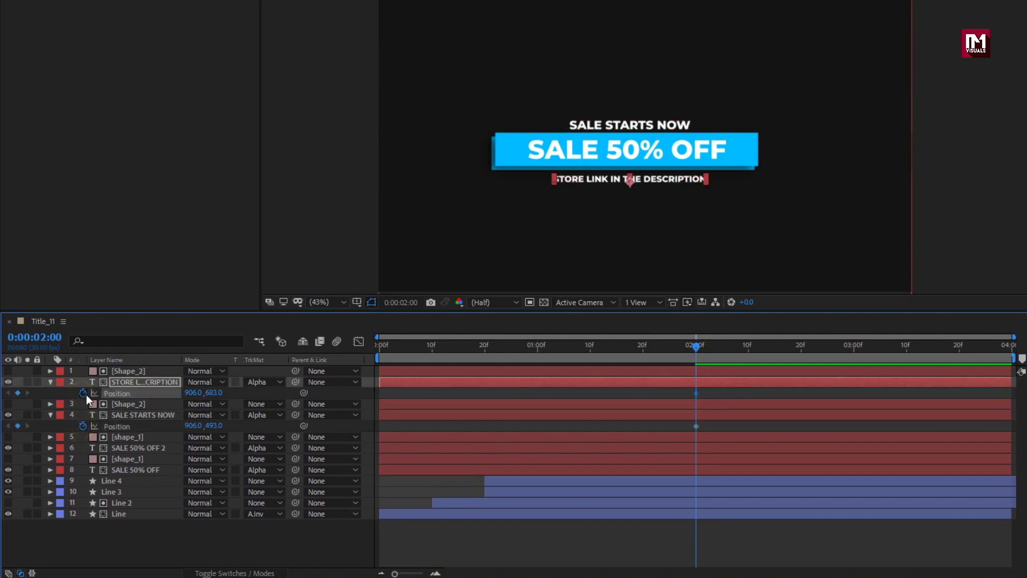
At 0:00:00:10, keyframe Y position 614 for SALE STARTS NOW and 558 for STORE LINK IN THE DESCRIPTION, and scrub through the motion
click(432, 346)
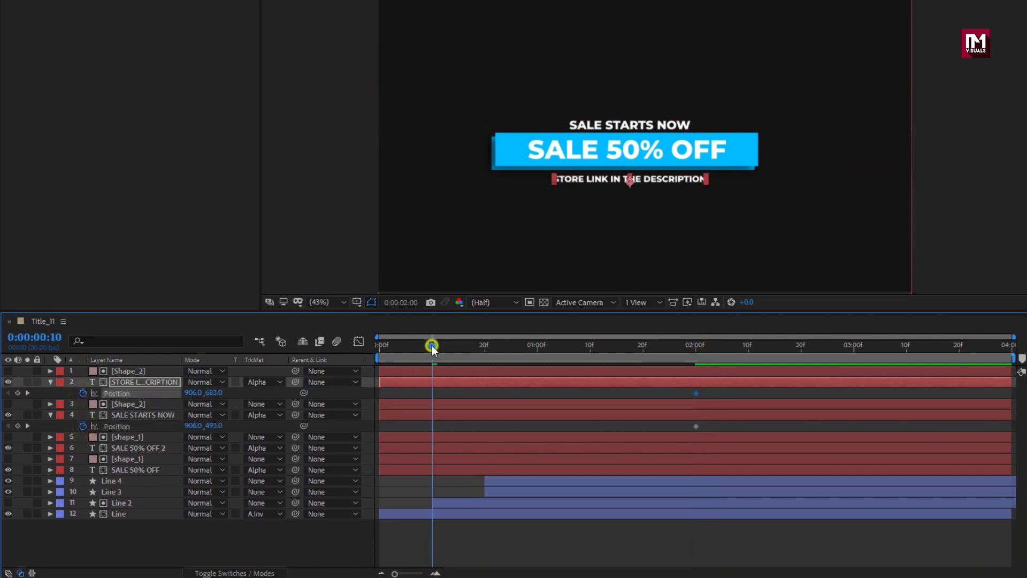
click(122, 417)
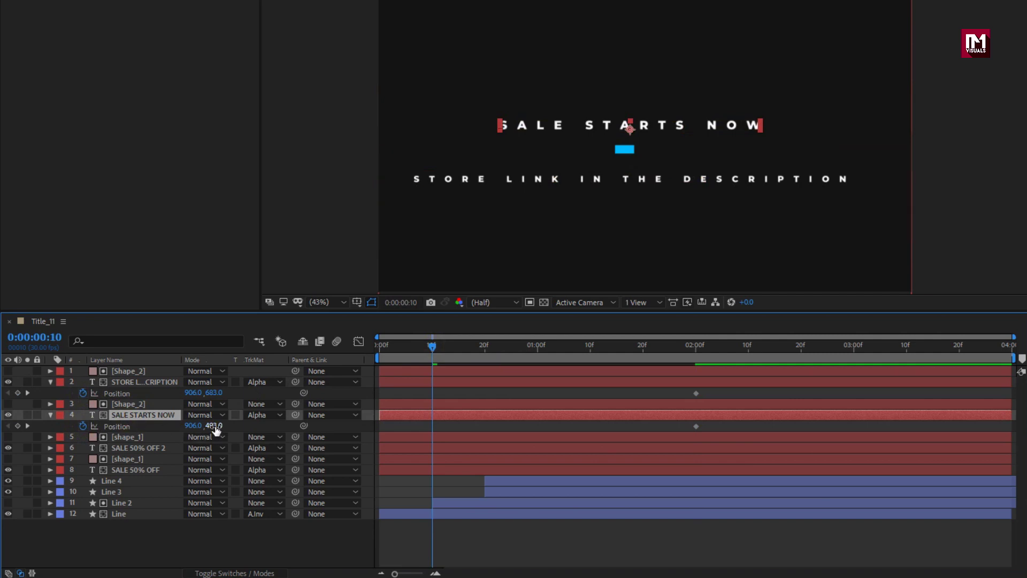
drag(214, 425, 257, 425)
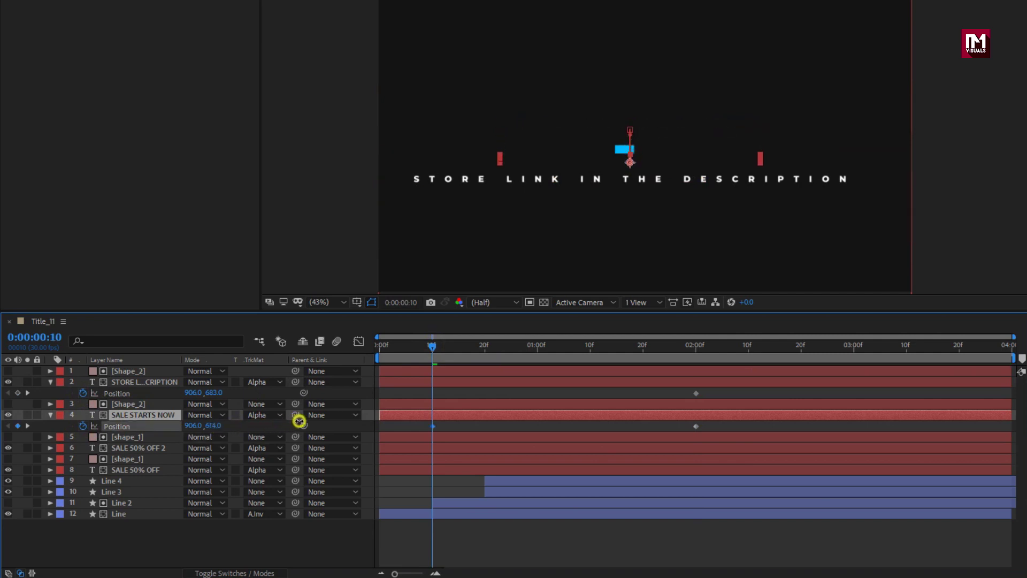
click(143, 384)
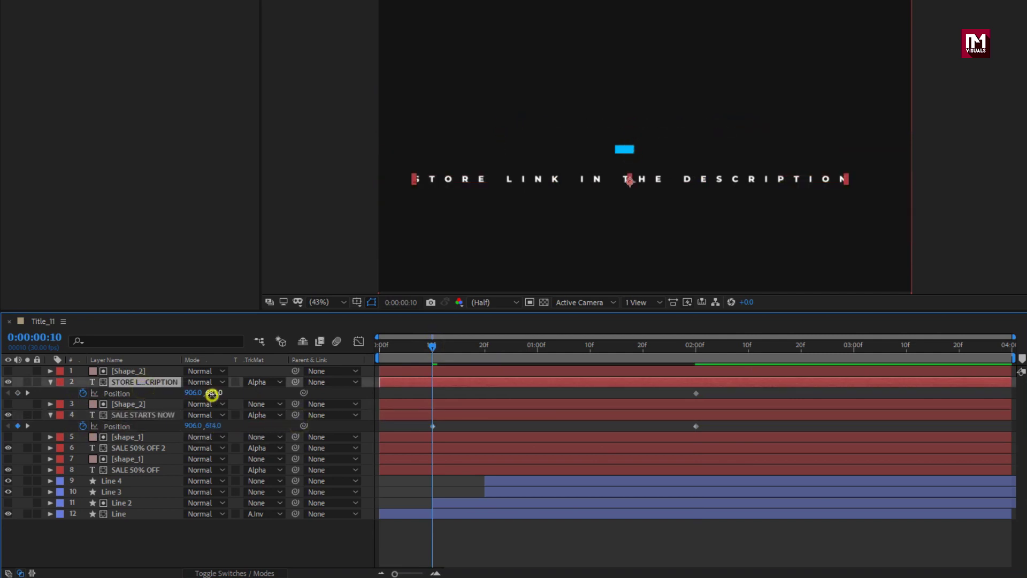
drag(212, 394, 159, 385)
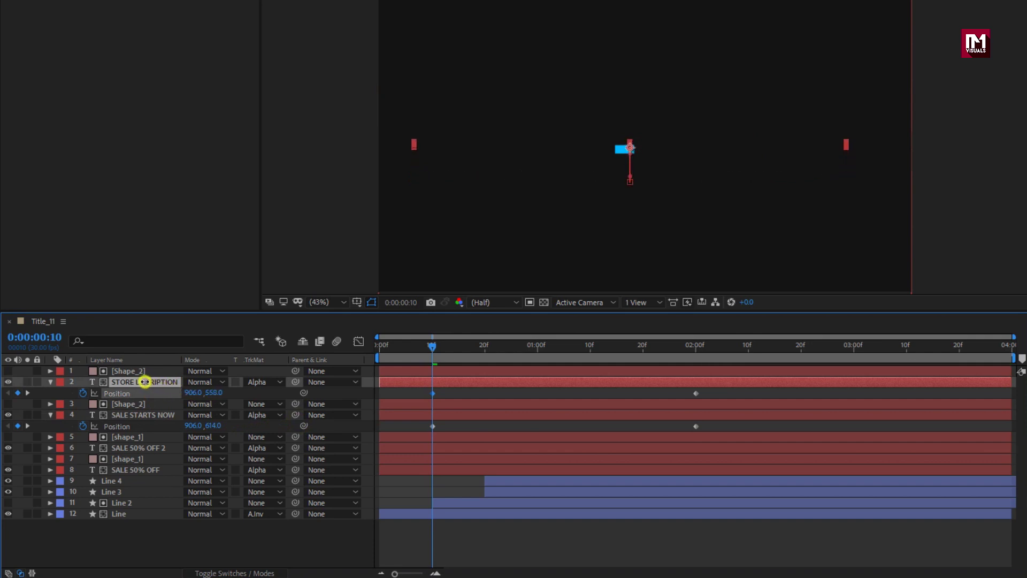
drag(433, 346, 643, 346)
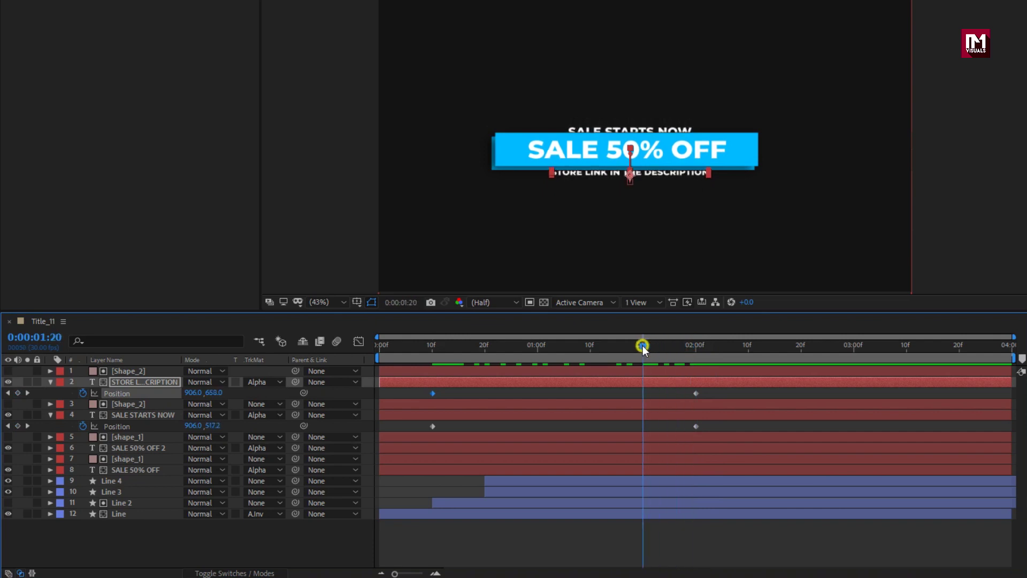
Apply Easy Ease to all Position keyframes of both small text lines
drag(713, 425, 421, 380)
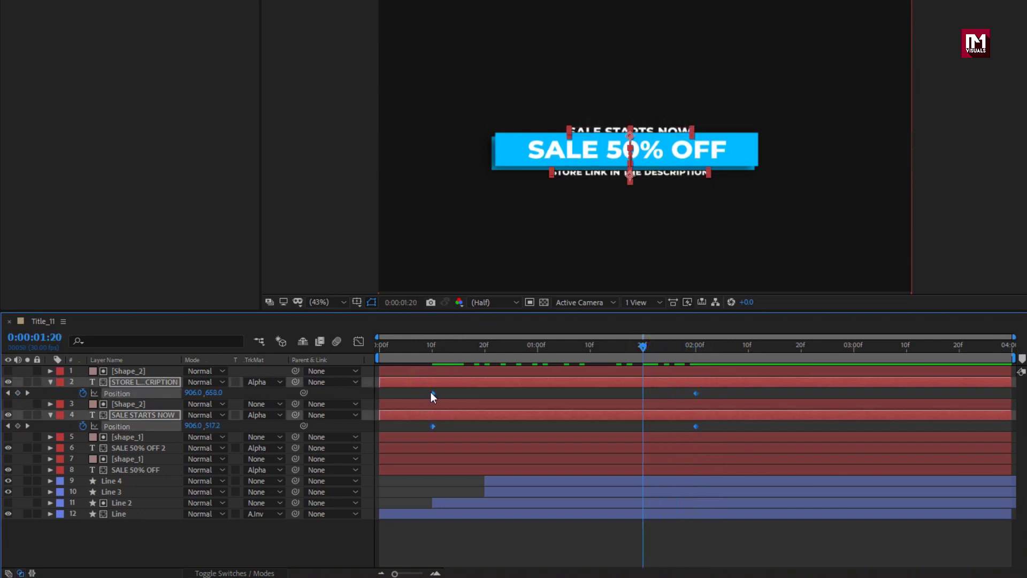
right_click(431, 393)
mouse_move(549, 556)
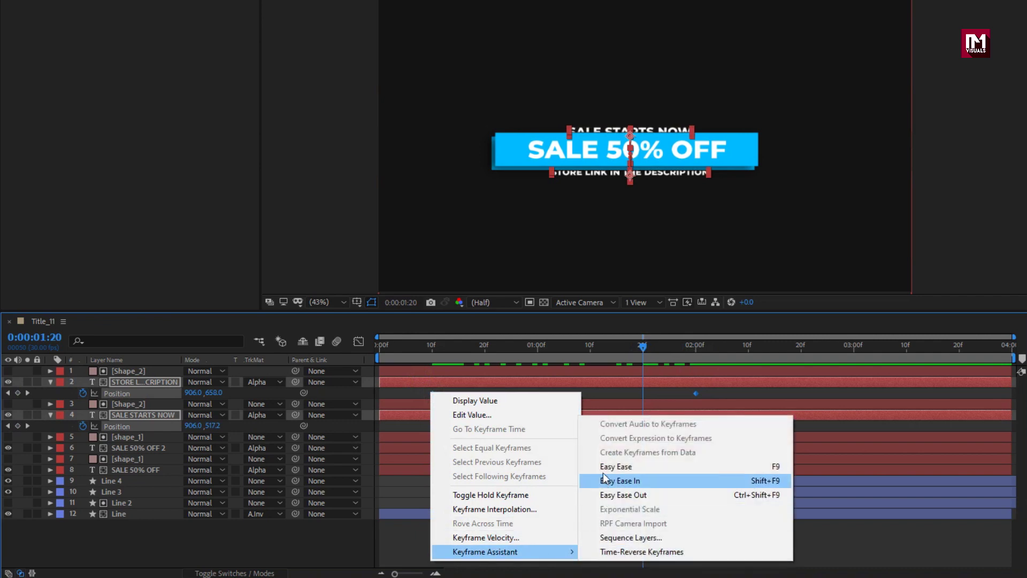
click(607, 467)
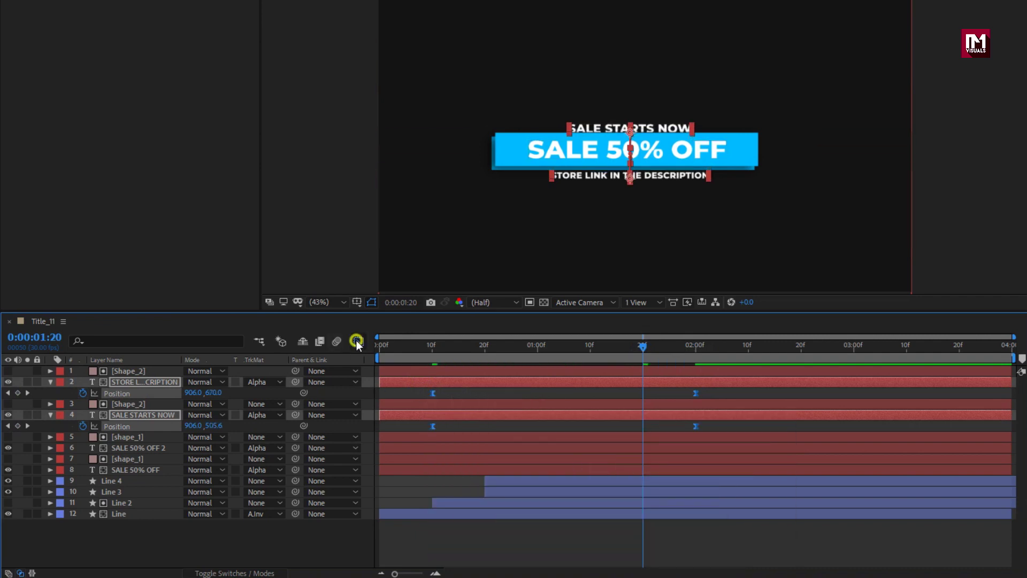
Reshape both text lines' Position speed curves into sharp peaks midway between the keyframes, and leave the graph view
click(357, 341)
drag(707, 407, 565, 394)
drag(453, 439, 419, 401)
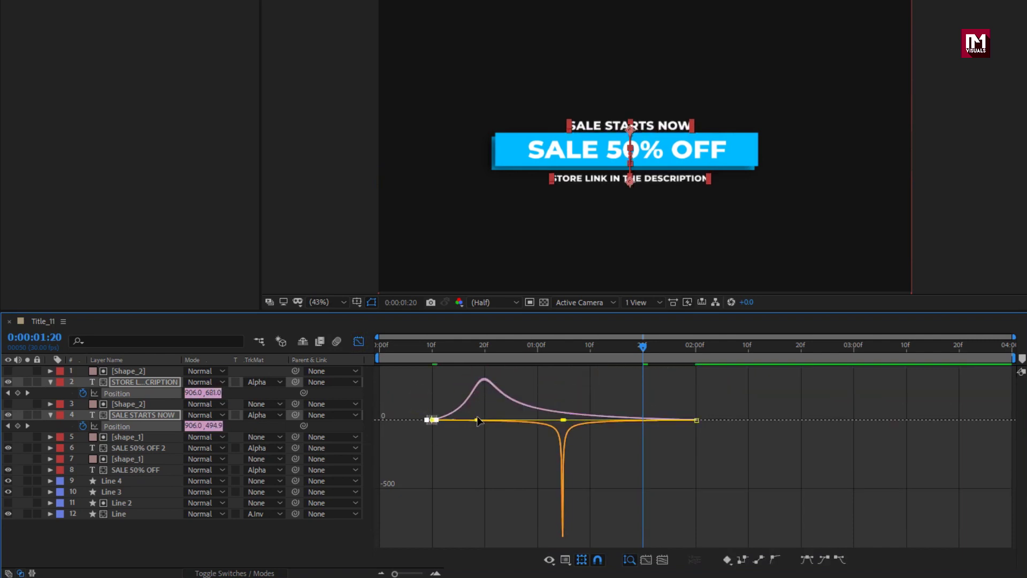
drag(475, 420, 571, 416)
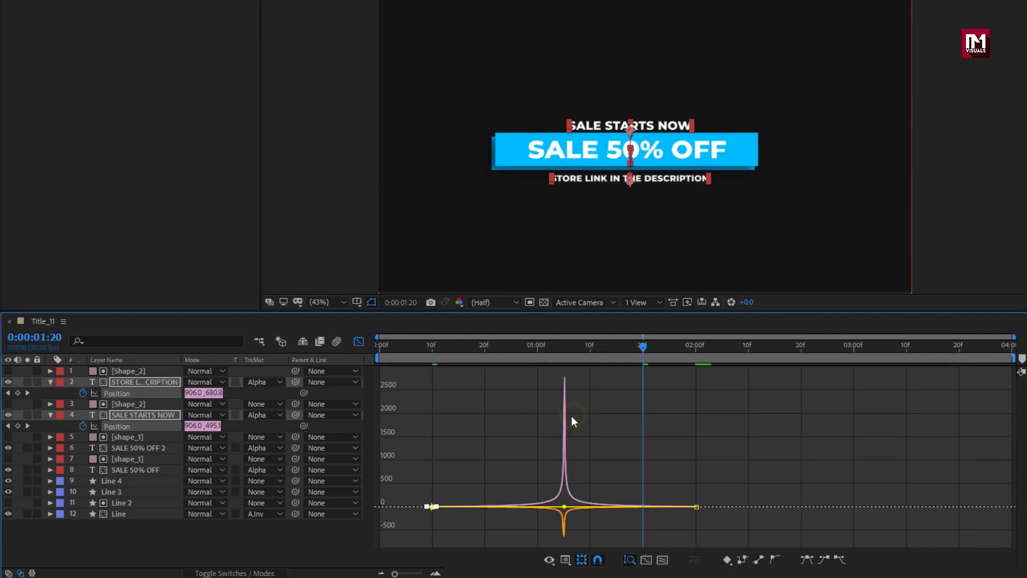
click(359, 343)
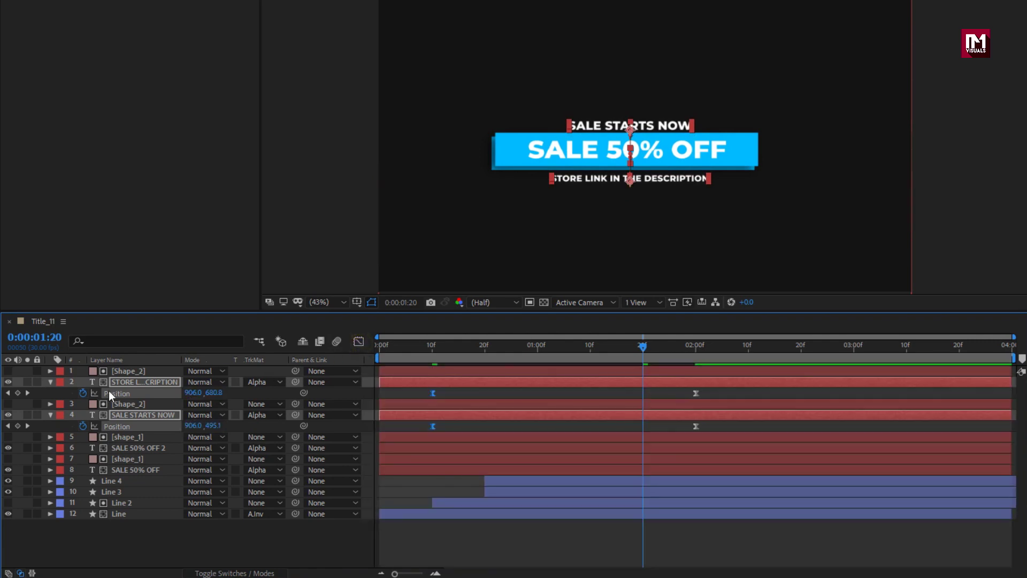
Collapse the two small text layers' properties, deselect everything, and scrub through the title animation to 0:00:02:14
click(51, 381)
click(204, 508)
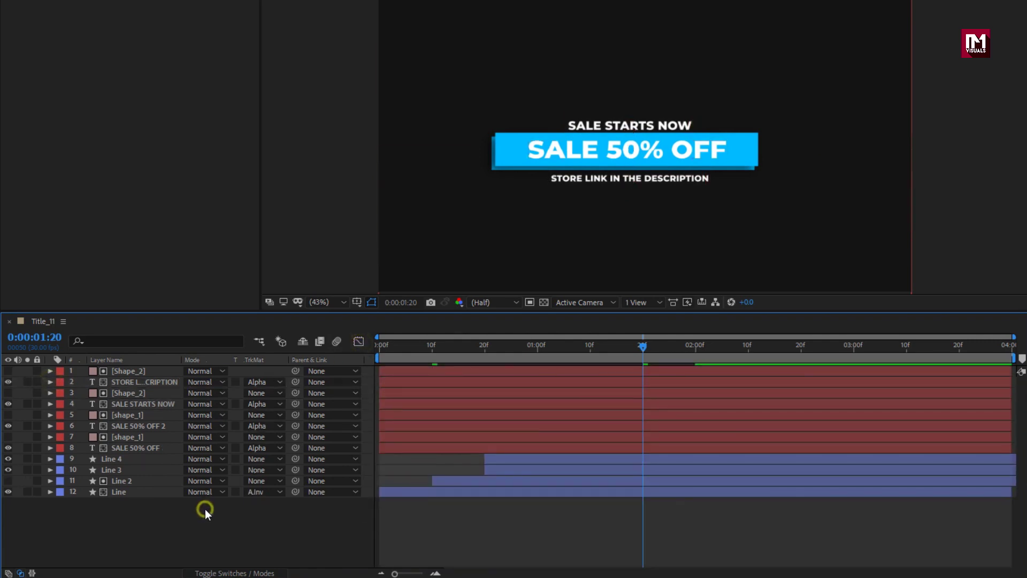
drag(452, 346, 771, 345)
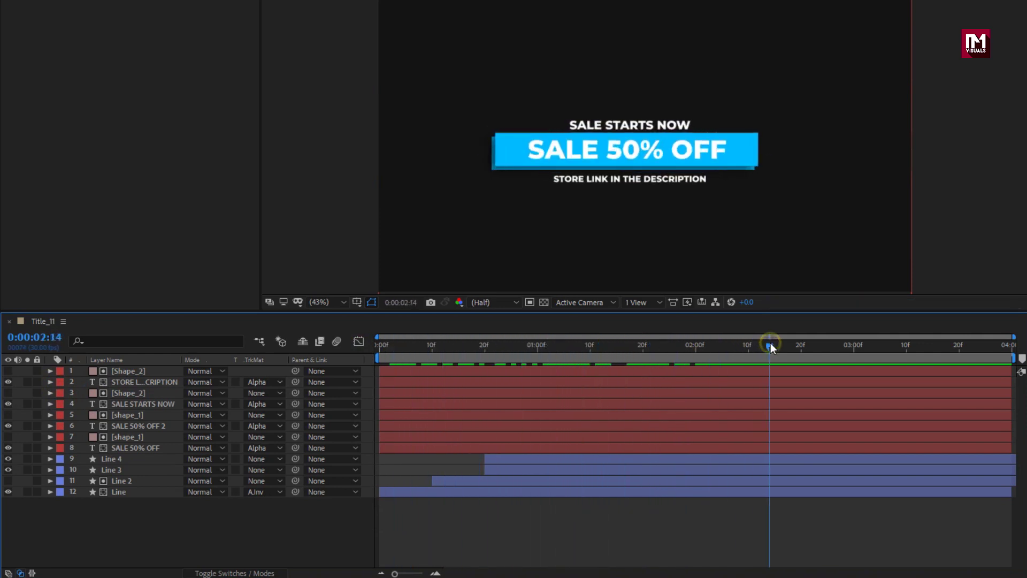
Add a null object to the composition and parent all the other layers to it
right_click(176, 520)
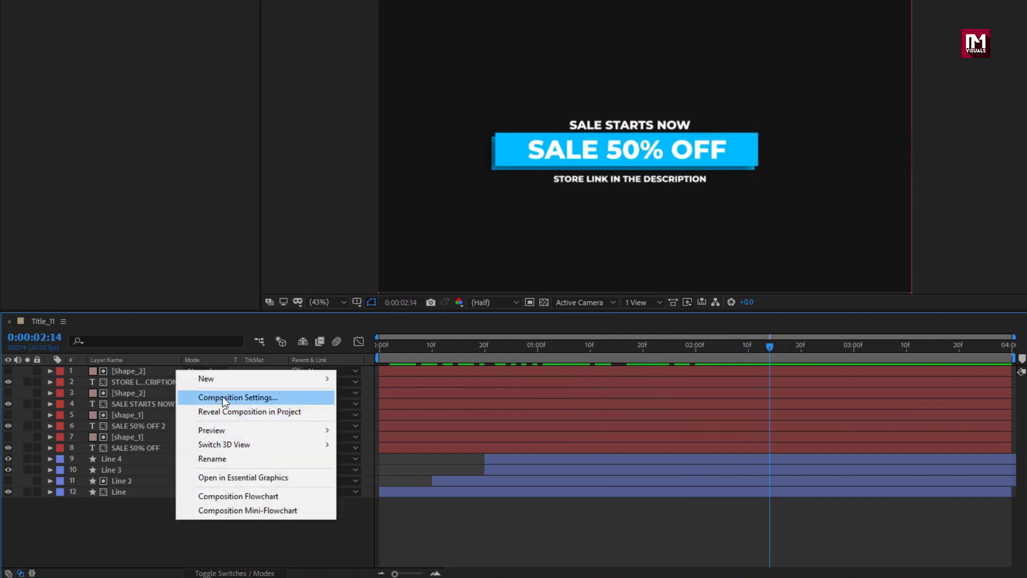
mouse_move(224, 381)
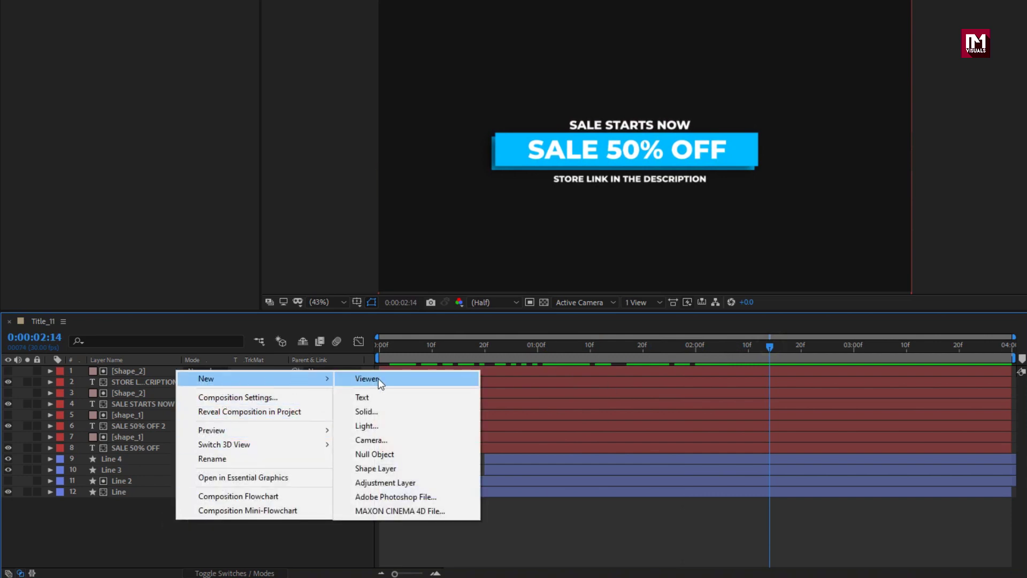
click(382, 454)
drag(146, 526, 105, 384)
click(317, 382)
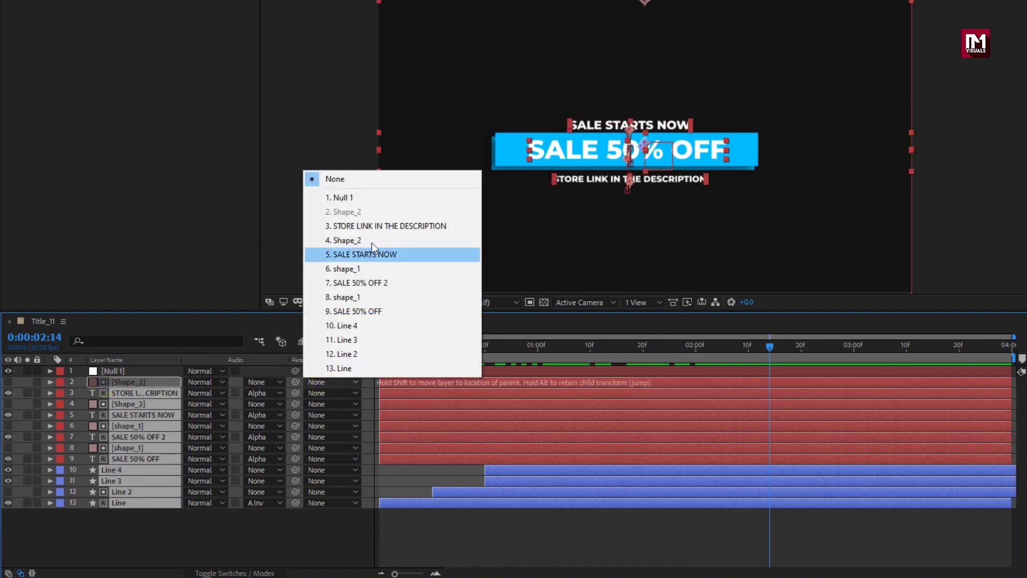
click(358, 197)
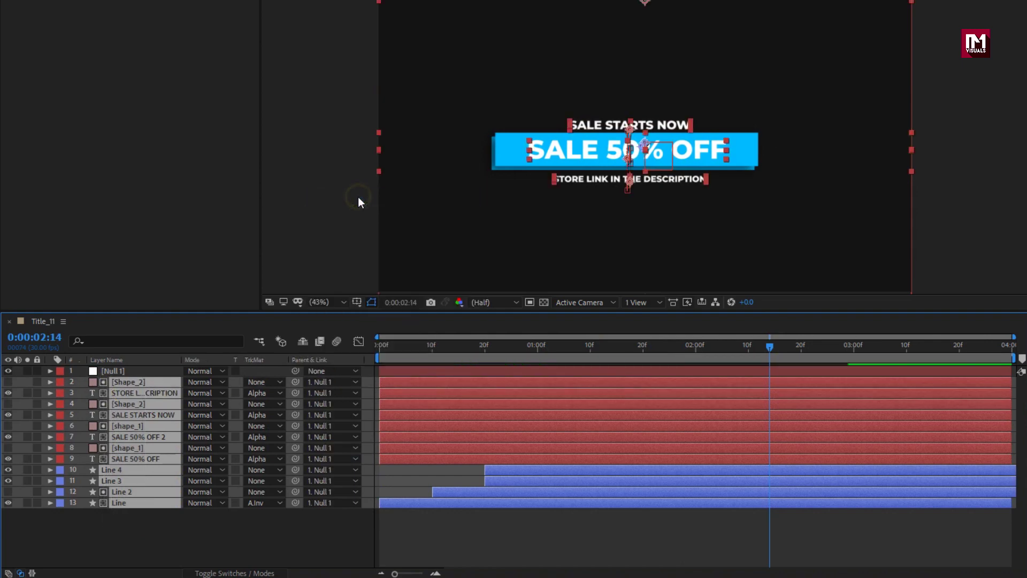
Keyframe the null's Scale at 100% at 0:00:00:20 and 120% at 0:00:03:00
click(118, 371)
key(s)
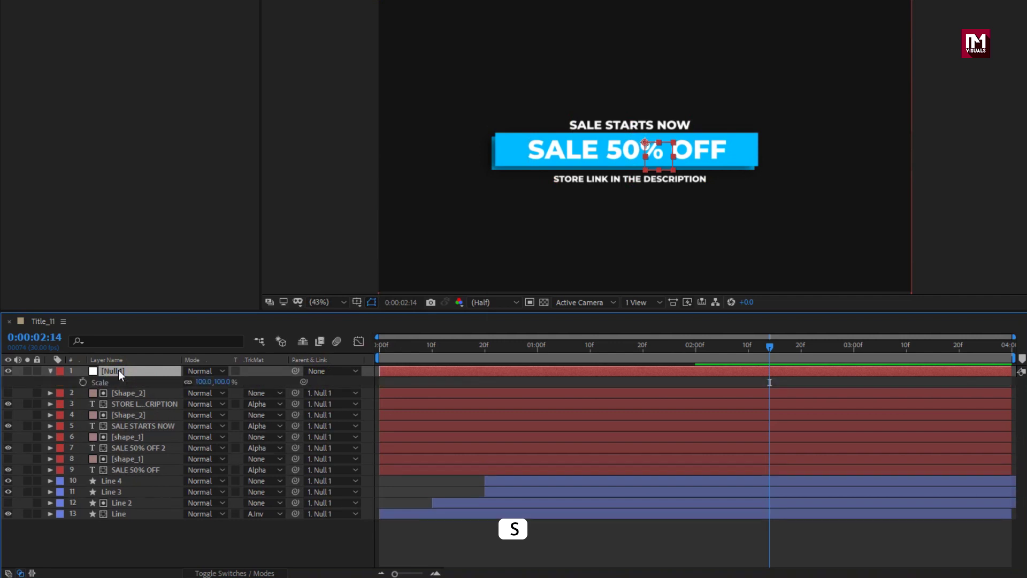
click(483, 345)
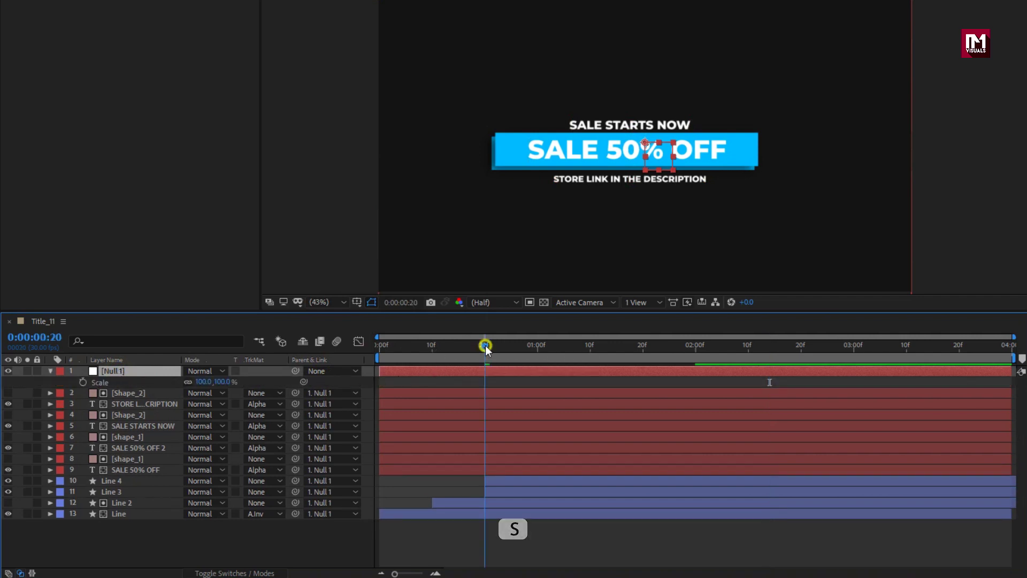
click(83, 382)
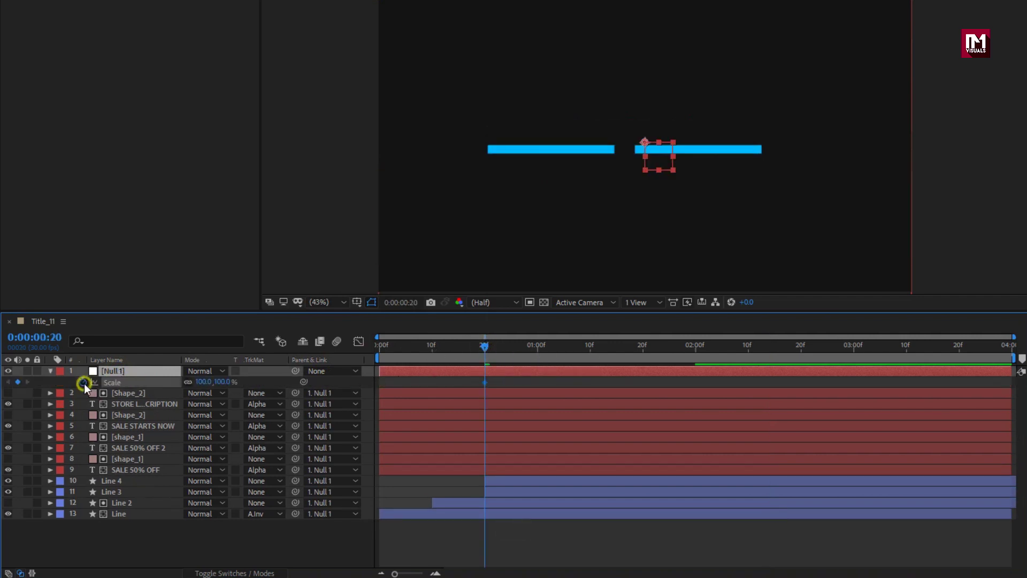
click(854, 355)
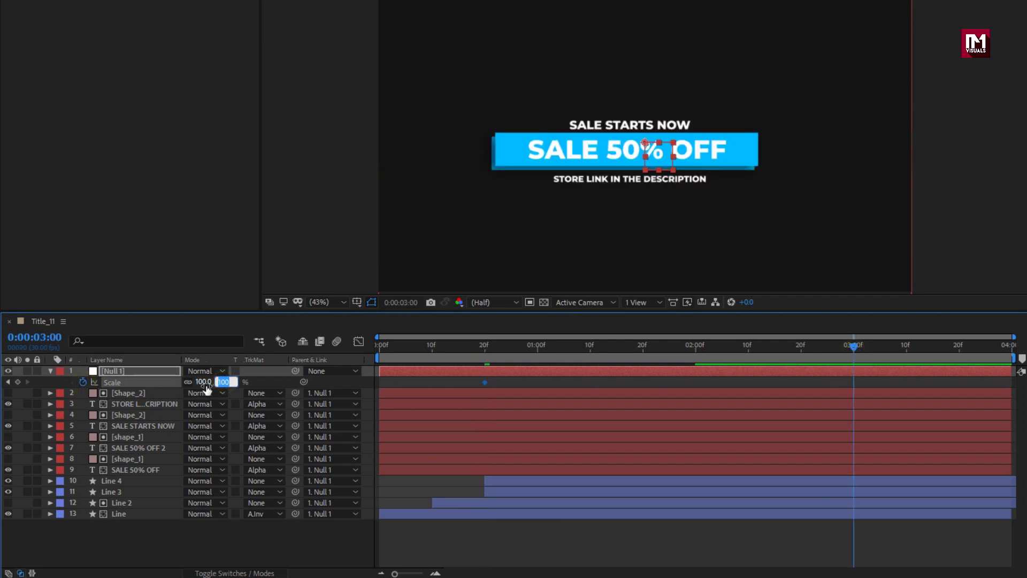
text(120)
key(Return)
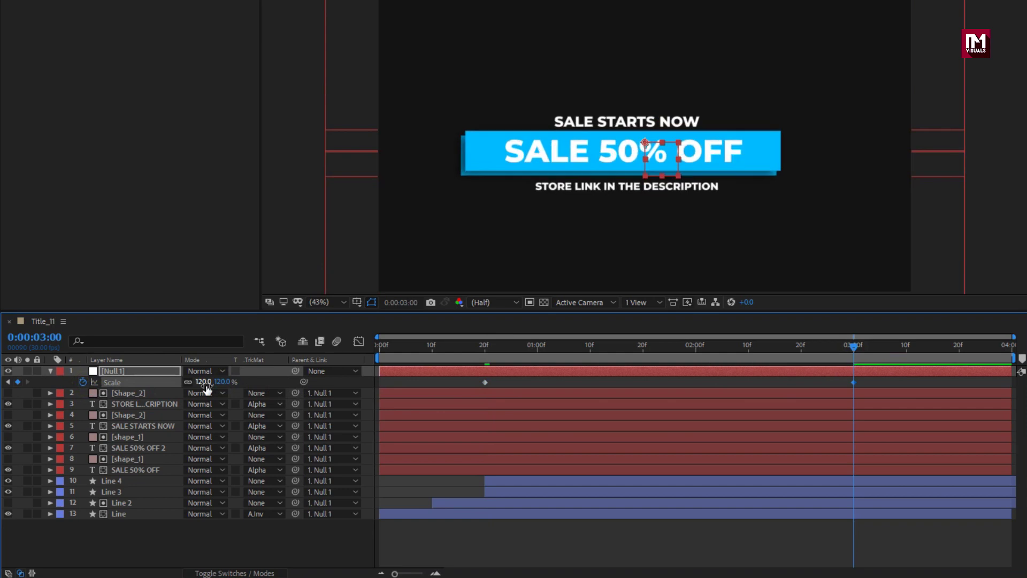
Apply Easy Ease to both Scale keyframes of the null
drag(860, 378, 478, 390)
right_click(485, 383)
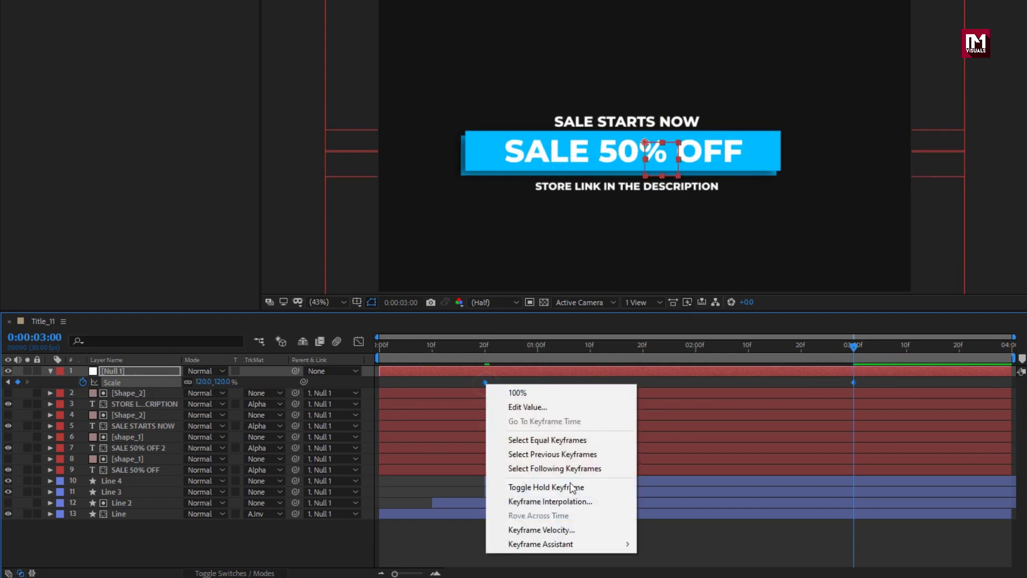
mouse_move(578, 544)
click(669, 460)
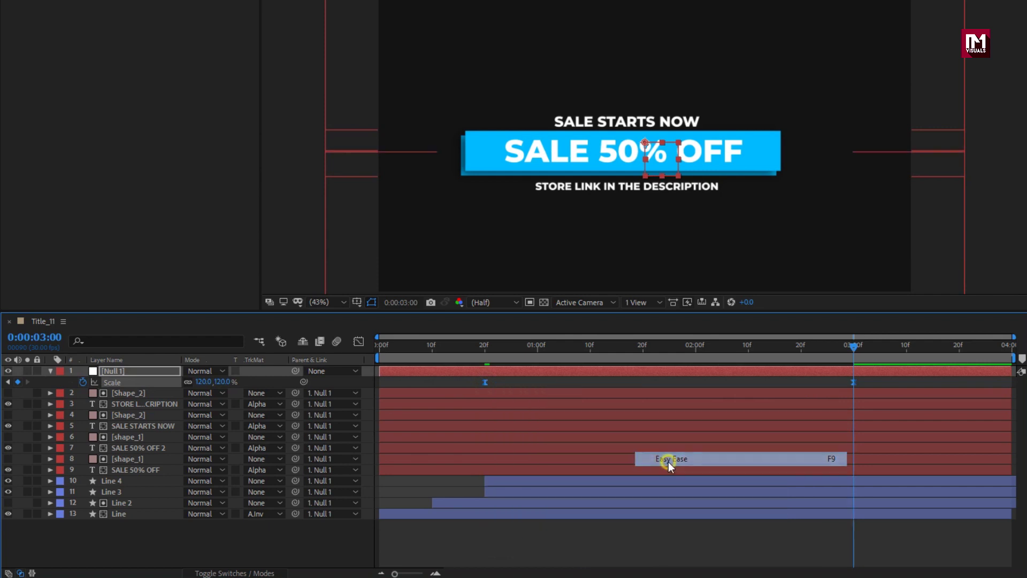
Reshape the null's Scale speed curve into a sharp peak midway between the keyframes, and leave the graph view
click(359, 341)
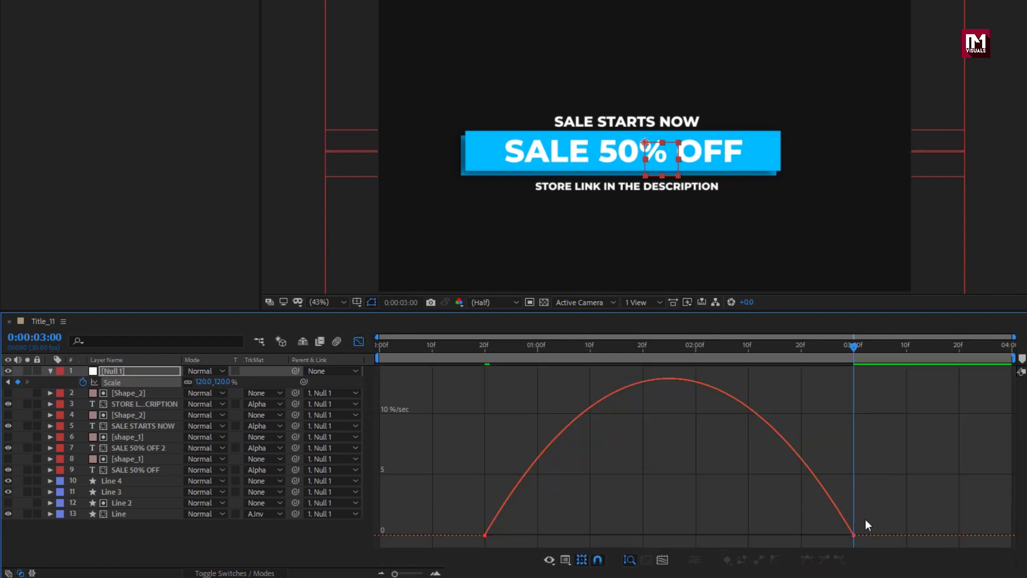
drag(837, 543, 625, 535)
drag(546, 535, 669, 536)
click(358, 341)
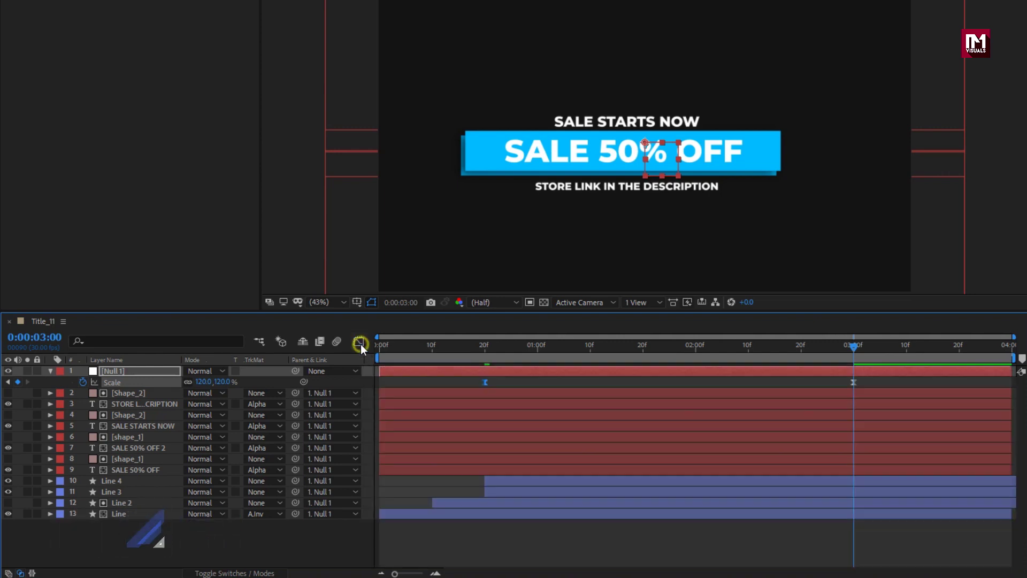
Preview the title animation from the start and collapse the null's properties
click(379, 348)
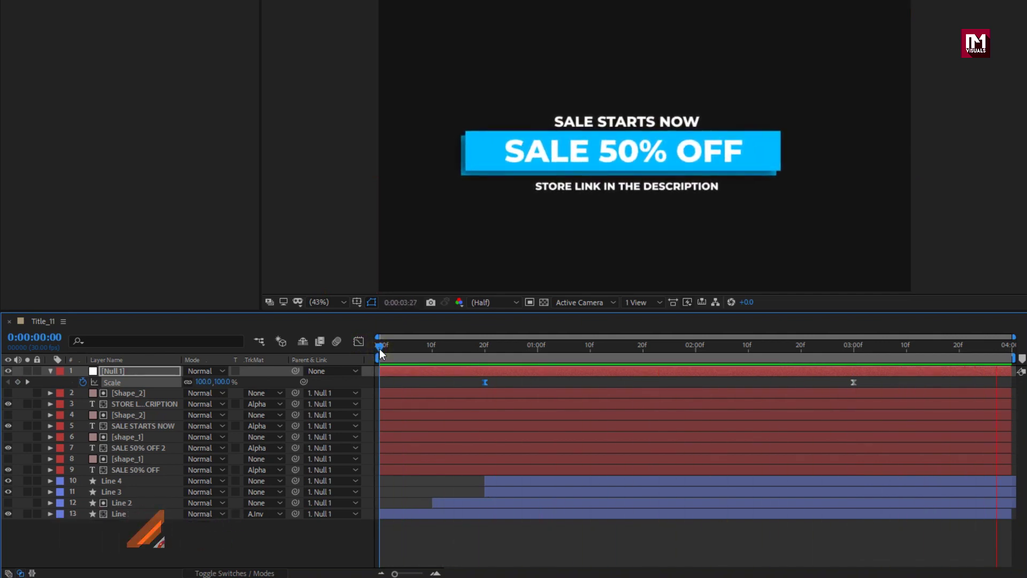
key(space)
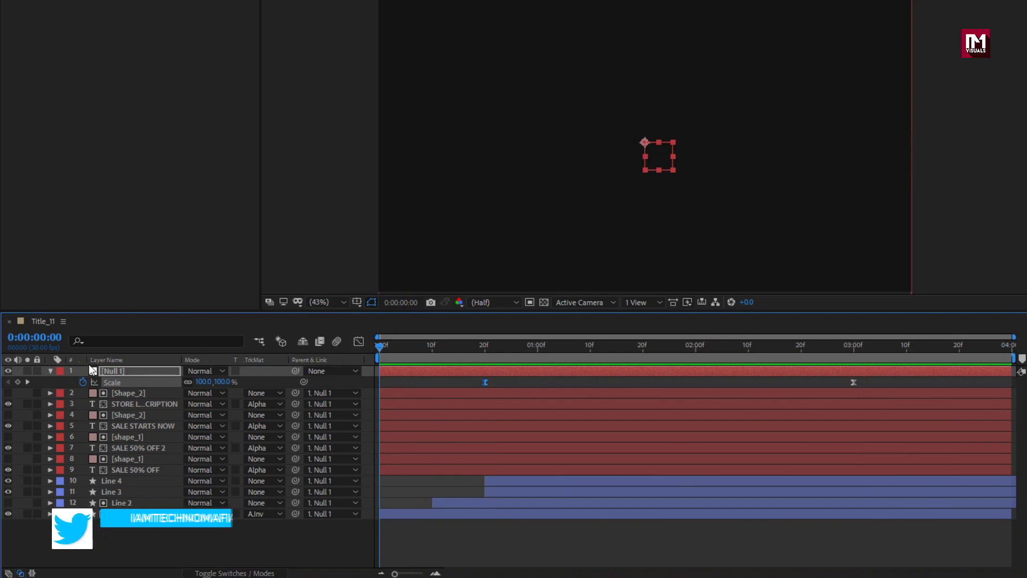
click(51, 372)
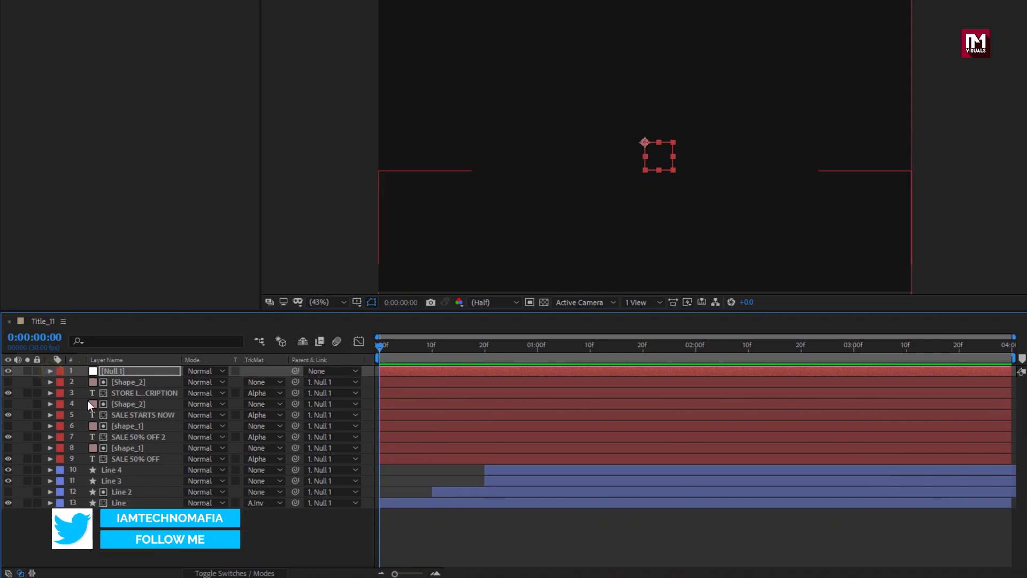
Add an adjustment layer above all other layers and apply the Transform effect to it
right_click(160, 524)
mouse_move(230, 382)
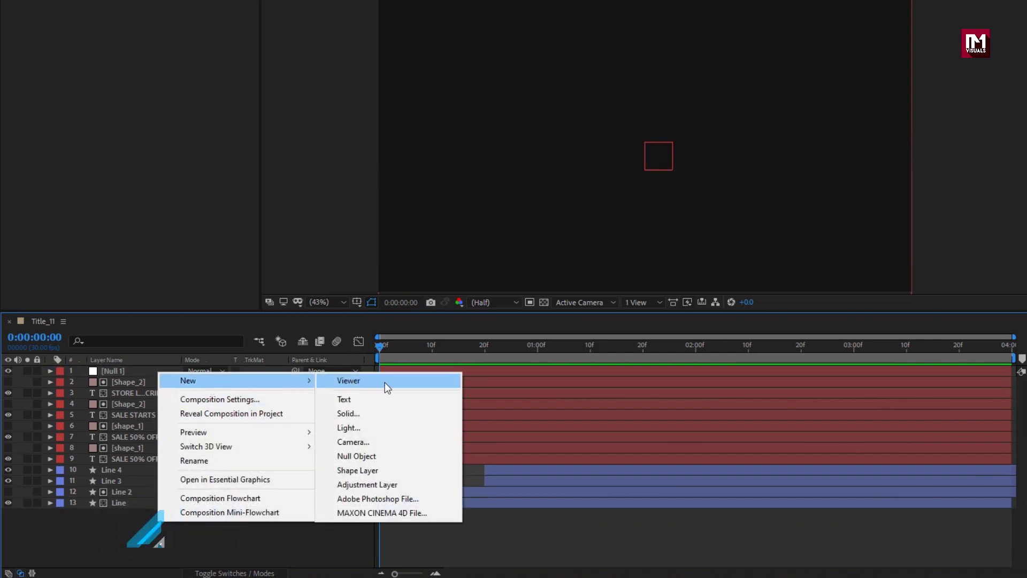
click(384, 484)
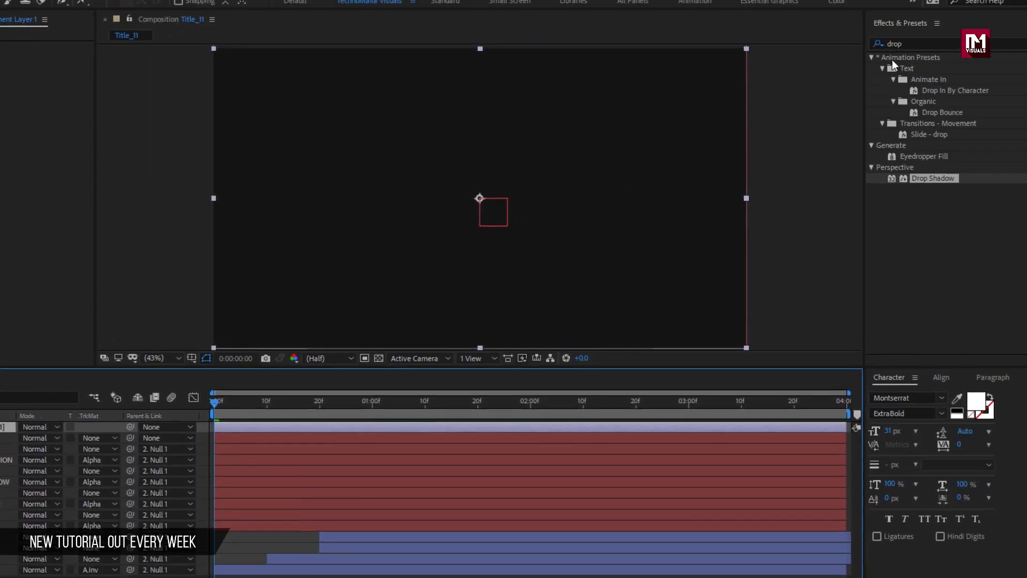
drag(879, 53, 842, 56)
text(t)
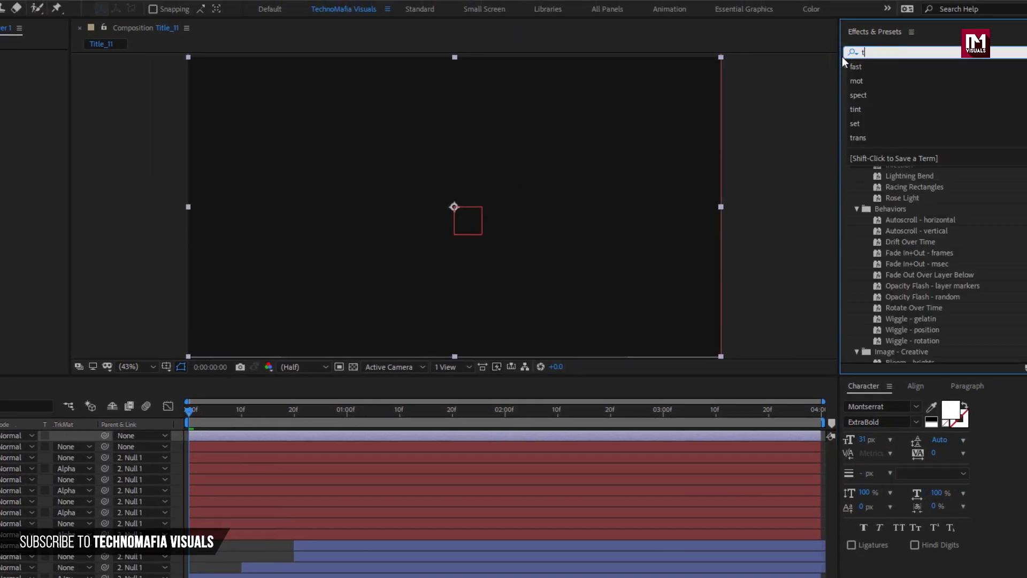
text(ran)
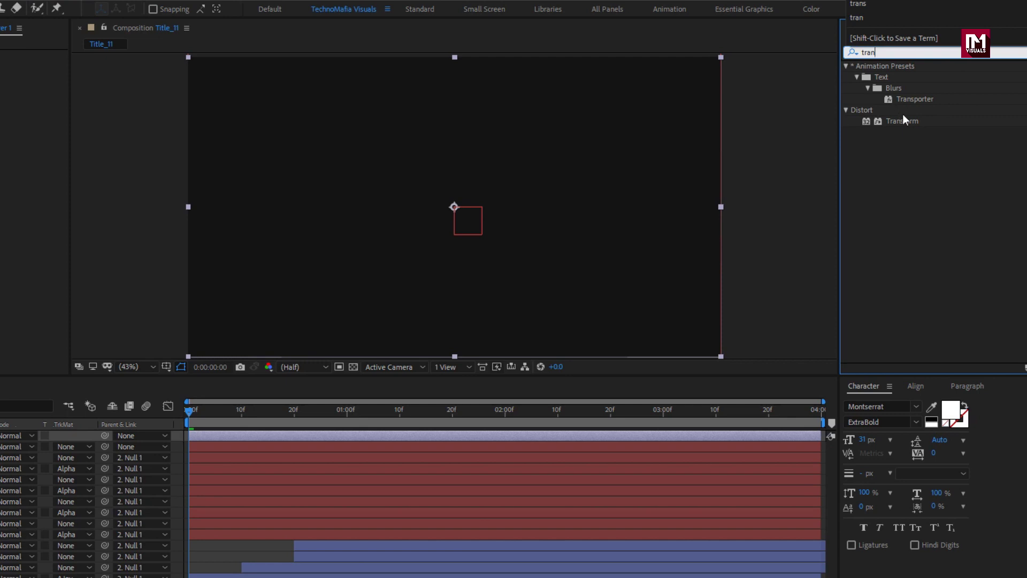
double_click(903, 120)
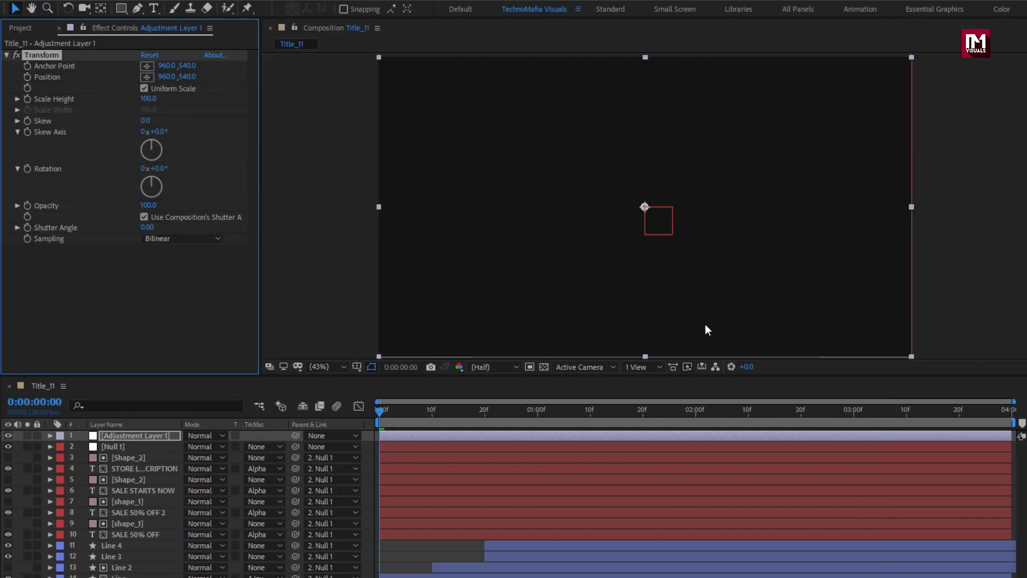
Go to 0:00:02:14 and try a Skew of 10 in the adjustment layer's Transform effect
click(670, 410)
click(770, 410)
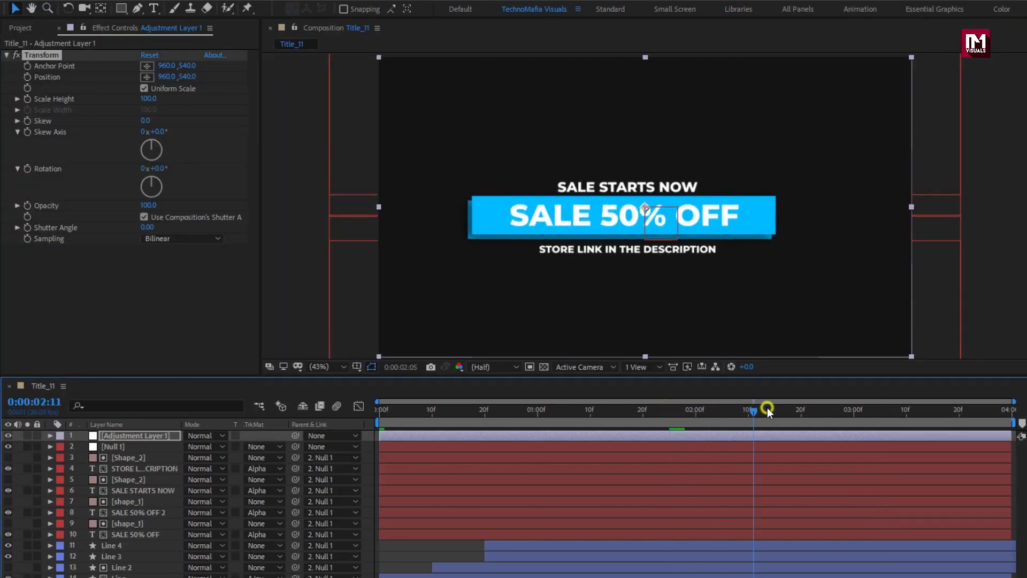
click(144, 121)
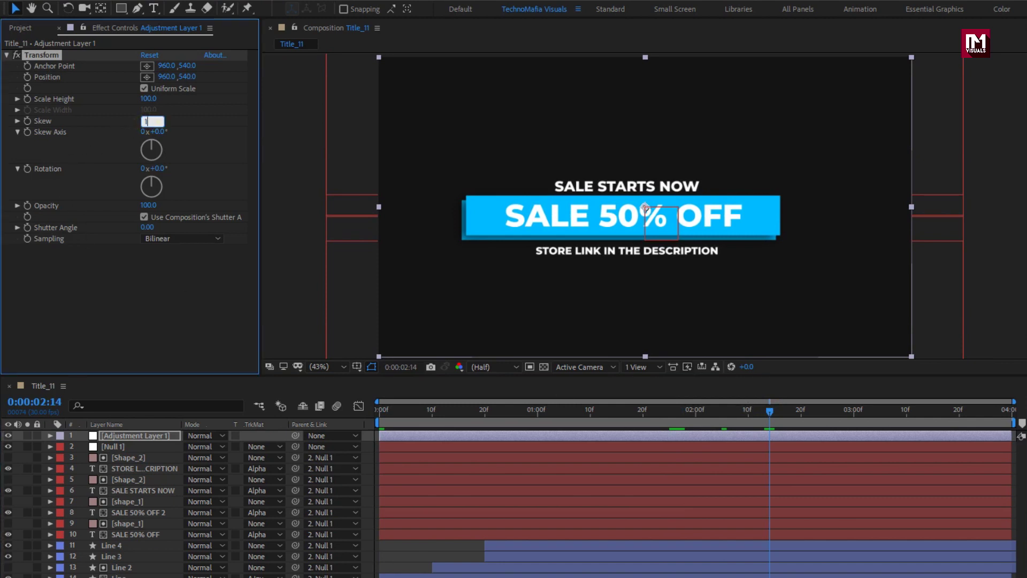
text(10)
key(Return)
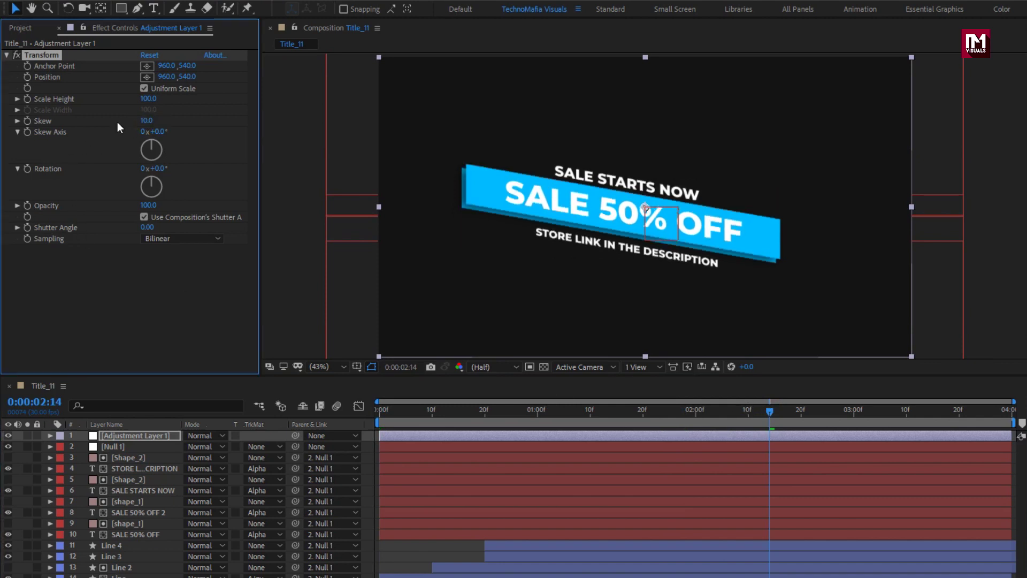
Set the Transform effect's Skew to -10 and preview the slanted title animation from the start
click(143, 121)
text(-10)
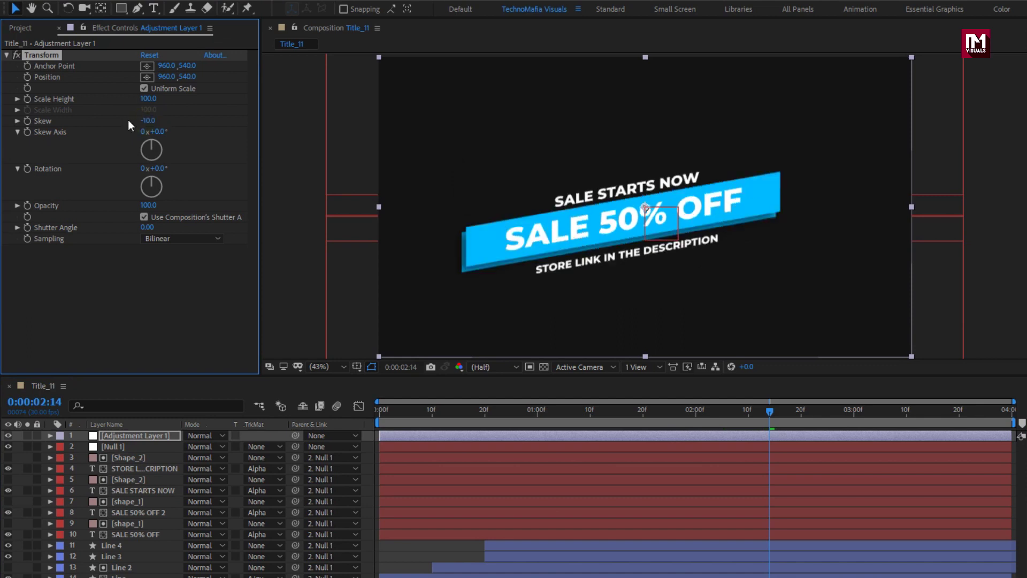
click(375, 407)
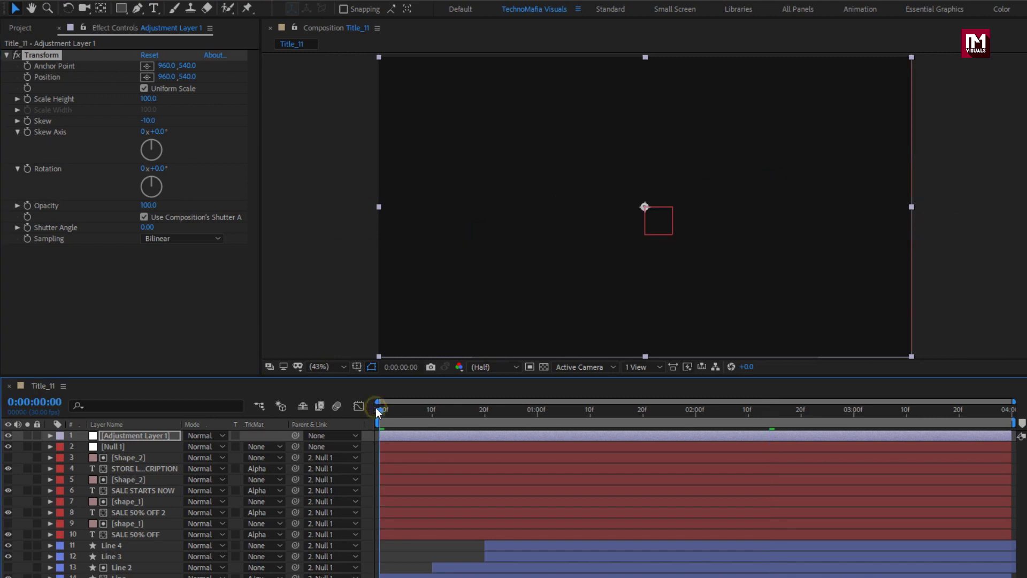
key(space)
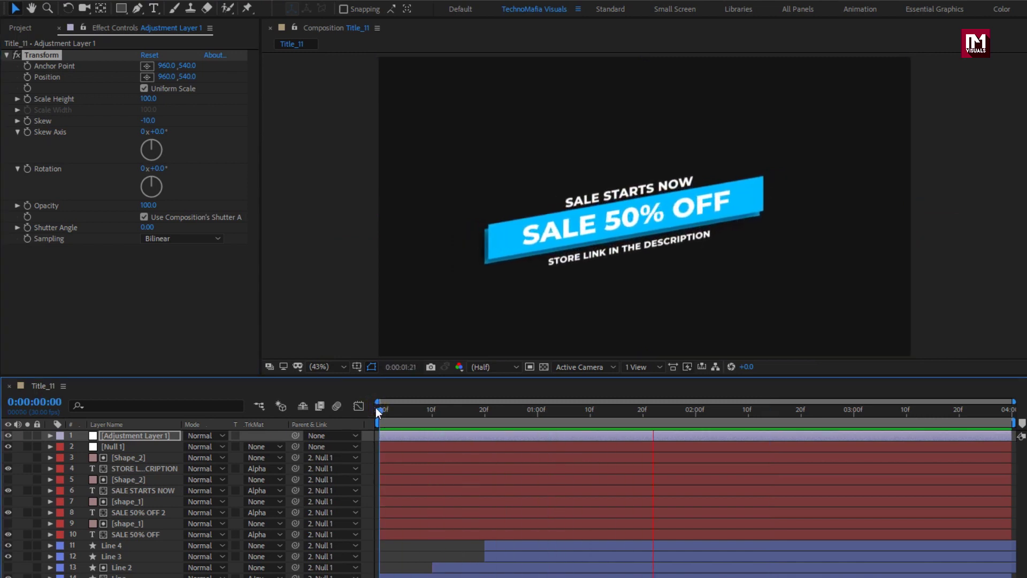